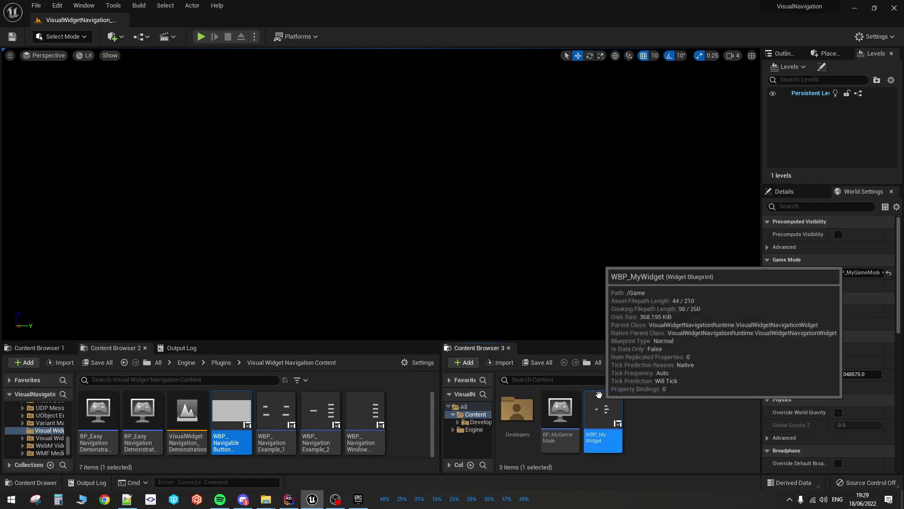
Open the WBP_MyWidget widget blueprint from the Content Browser.
double_click(600, 421)
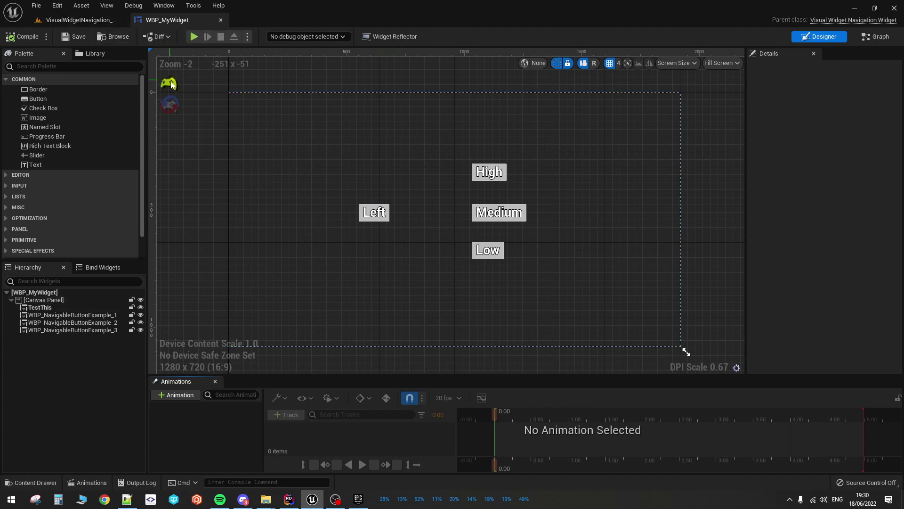
Play-test the level, moving focus between Left, High, Medium and Low and pressing the buttons.
left_click(78, 20)
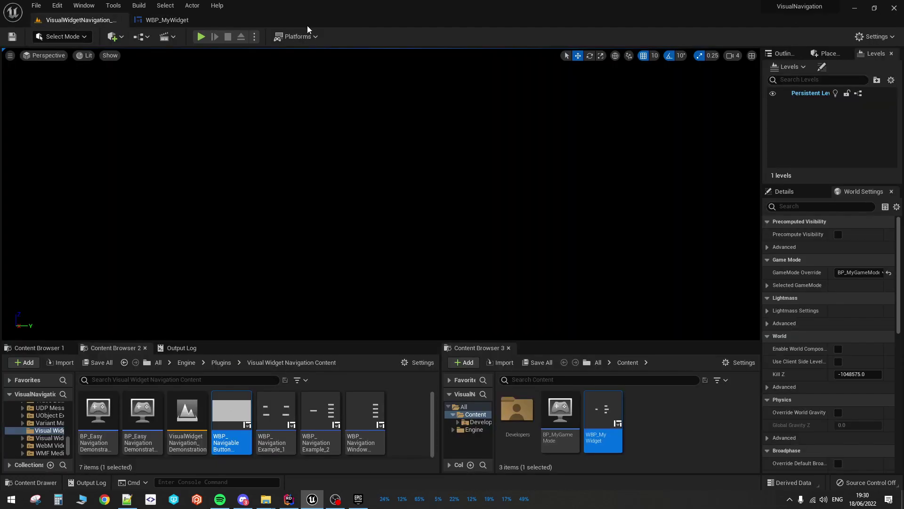
left_click(201, 36)
key("Up")
key("Return")
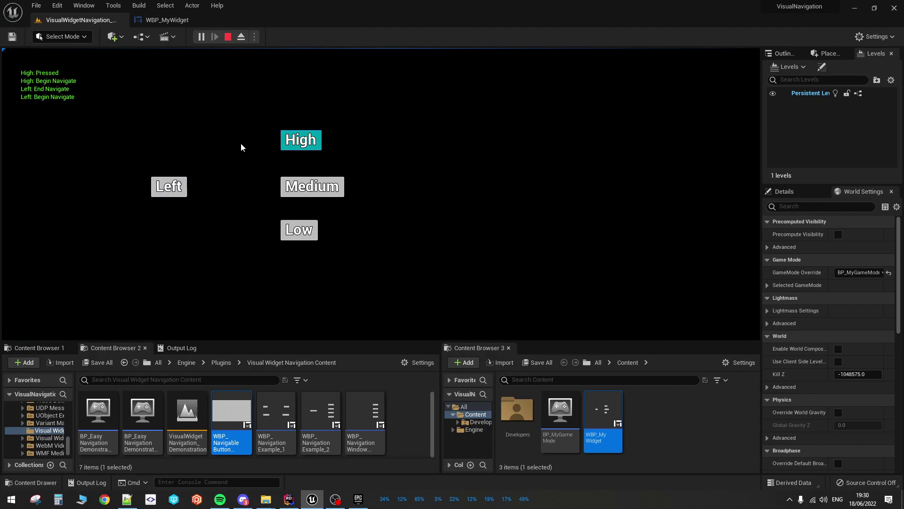
key("Return")
key("Down")
key("Return")
key("Down")
key("Return")
key("Left")
key("Return")
key("Return")
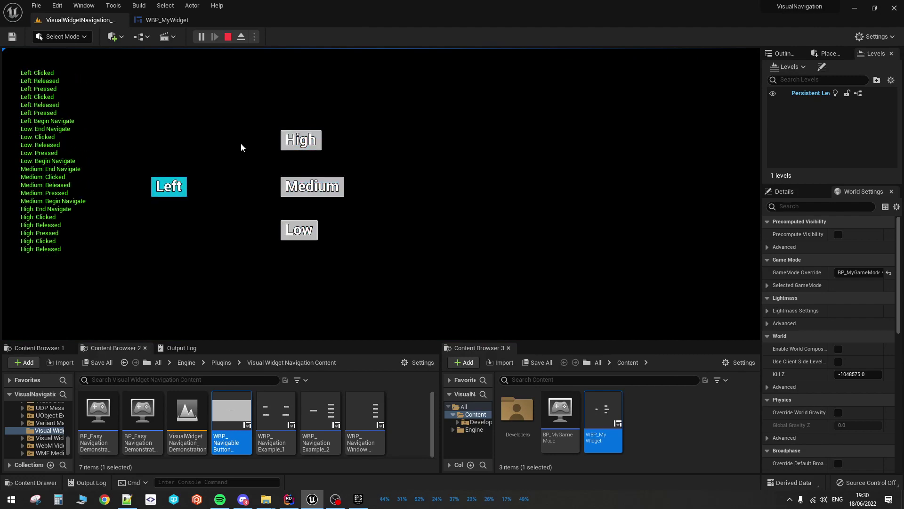
key("Escape")
Select the Left button in the WBP_MyWidget designer and reopen WBP_MyWidget from the Content Browser.
left_click(167, 20)
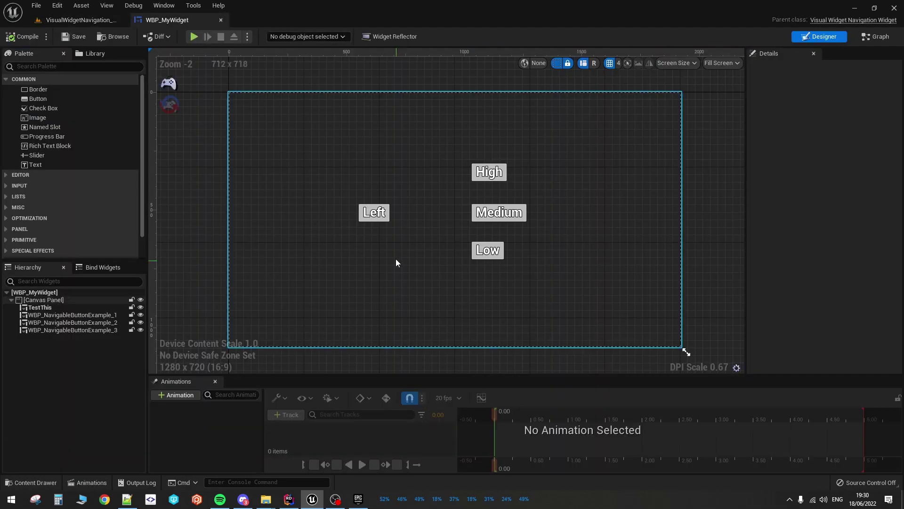
left_click(379, 217)
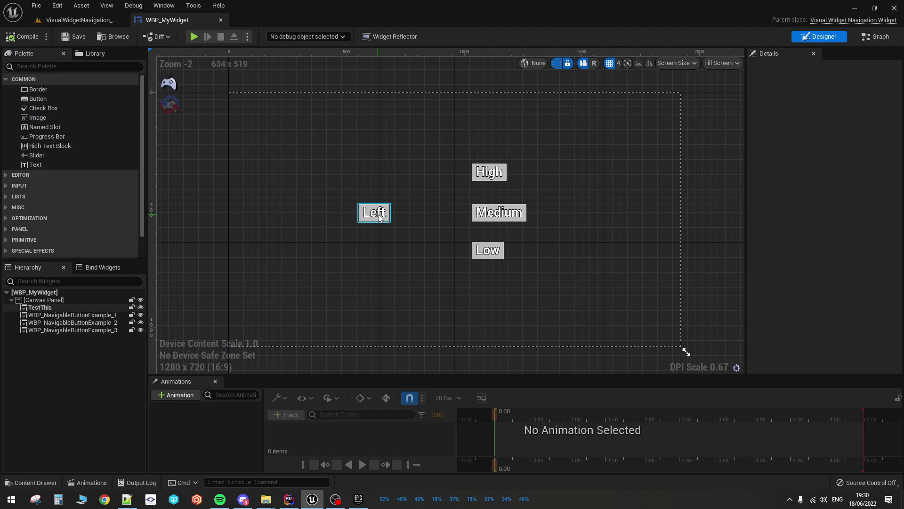
scroll(420, 210, "up", 3)
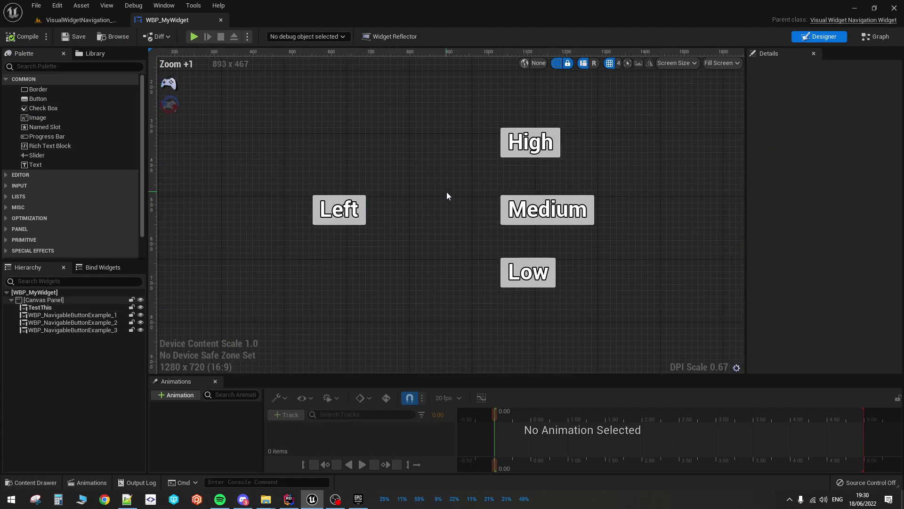
scroll(446, 193, "down", 1)
left_click(104, 22)
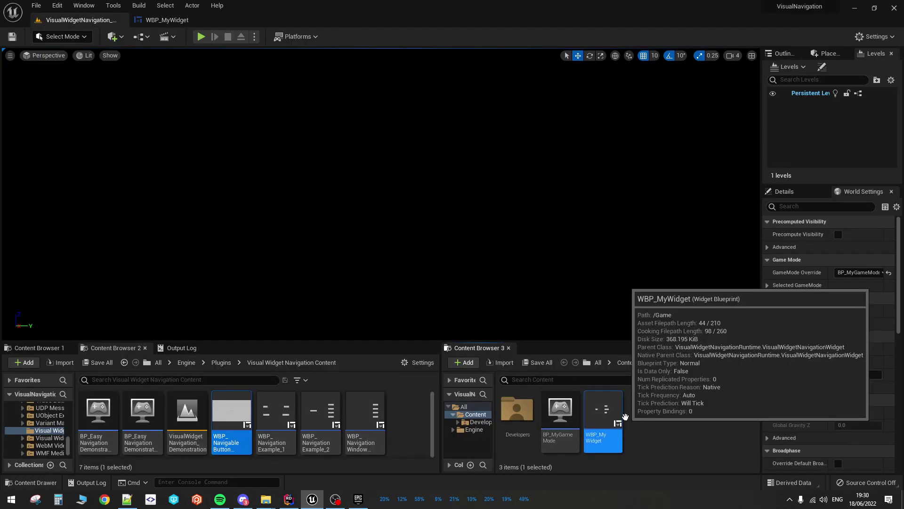
double_click(603, 409)
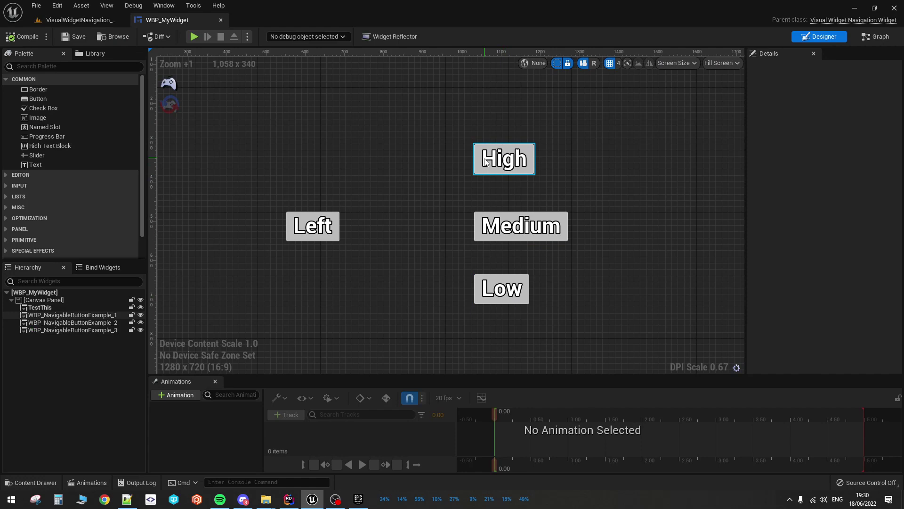
Add a Widget Blueprint with UserWidget root, name it WBP_MyNestedWidget, and open it.
left_click(120, 41)
right_click(660, 408)
mouse_move(678, 400)
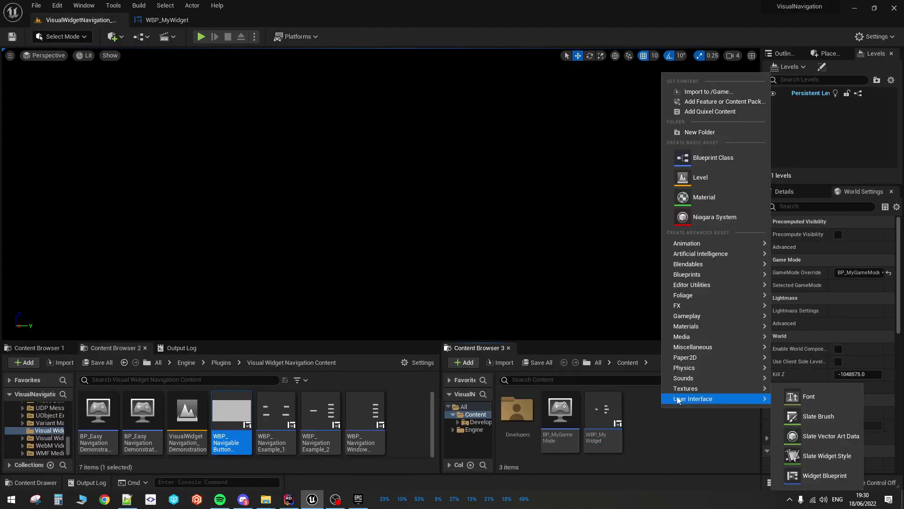
left_click(825, 476)
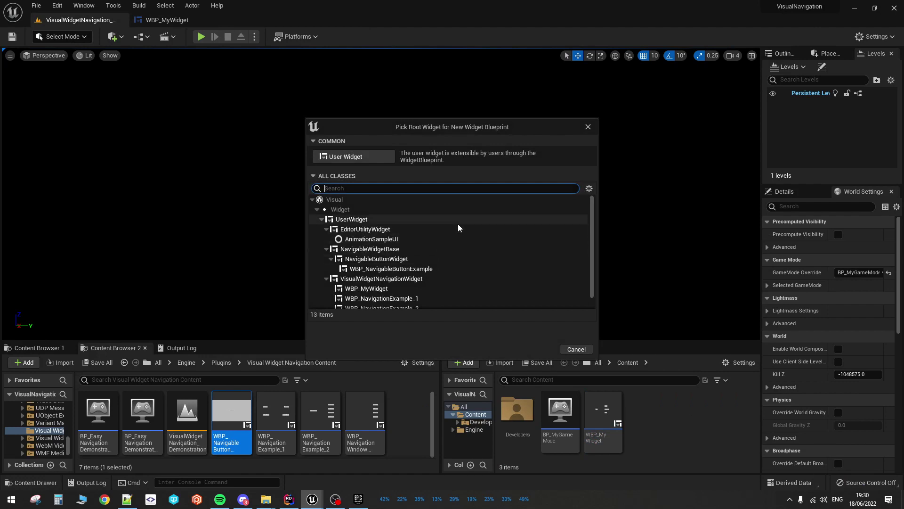
left_click(457, 223)
left_click(550, 347)
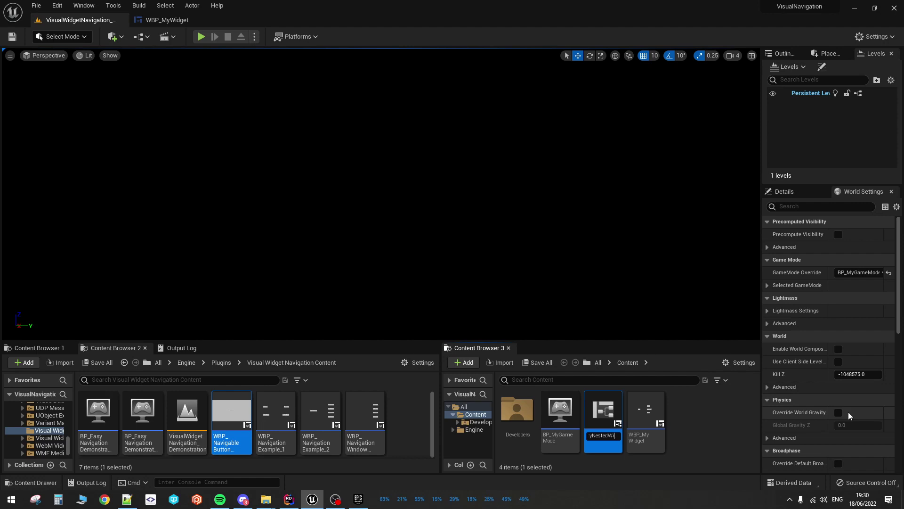
key("Return")
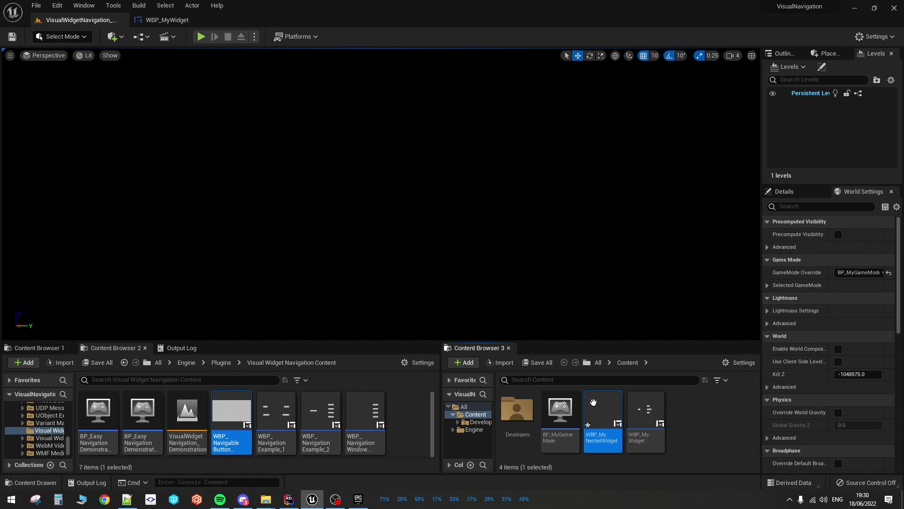
double_click(594, 406)
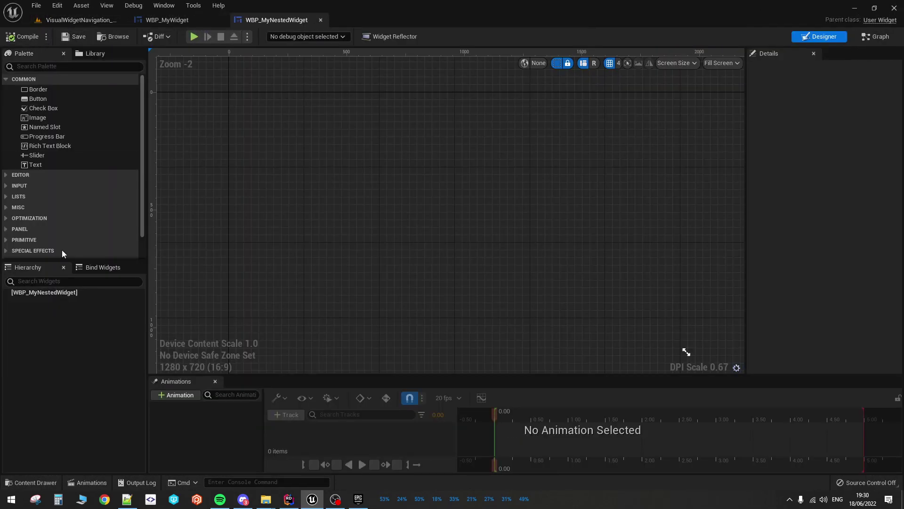
Add a Canvas Panel to the hierarchy and place a Navigable Button Example on it.
type("nv")
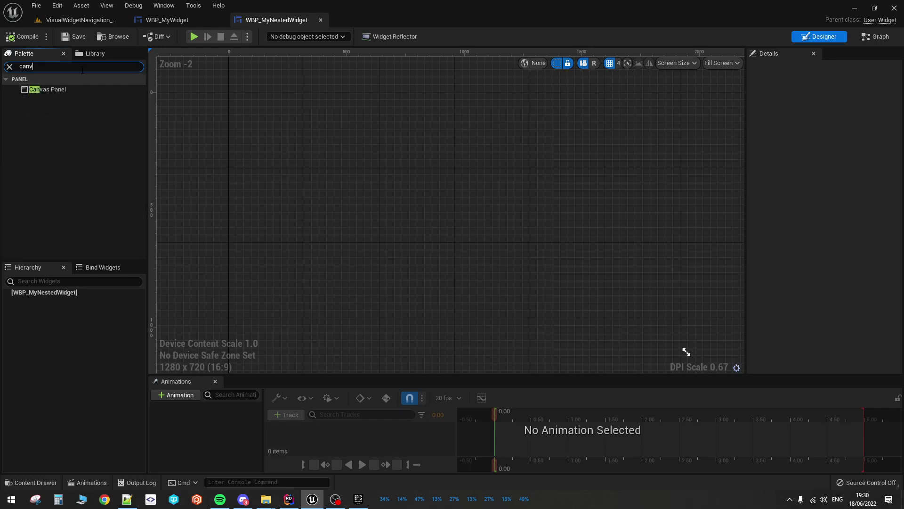
left_click_drag(47, 89, 63, 292)
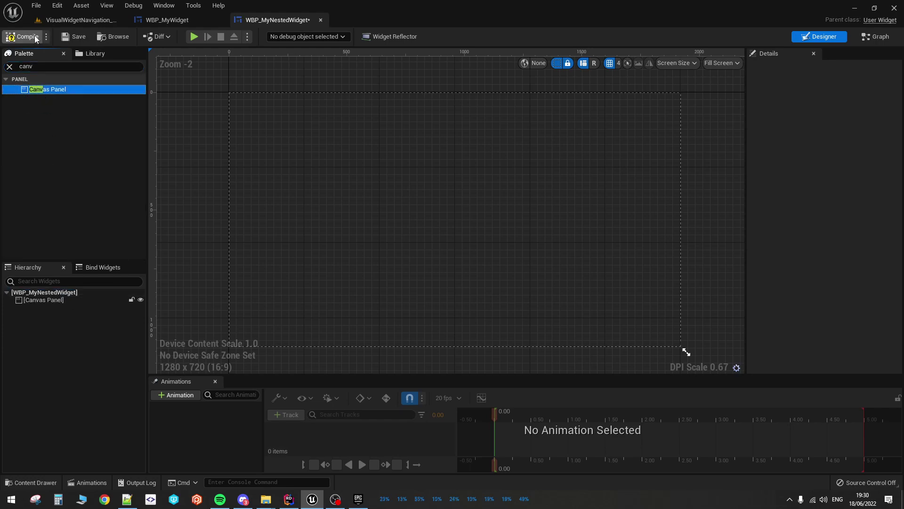
left_click(26, 67)
key("ctrl+a")
type("wbp")
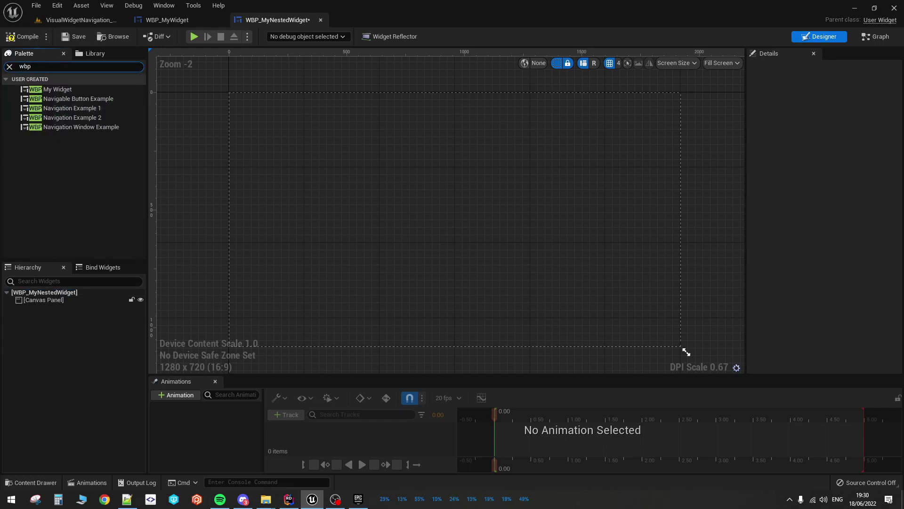
left_click_drag(71, 98, 512, 172)
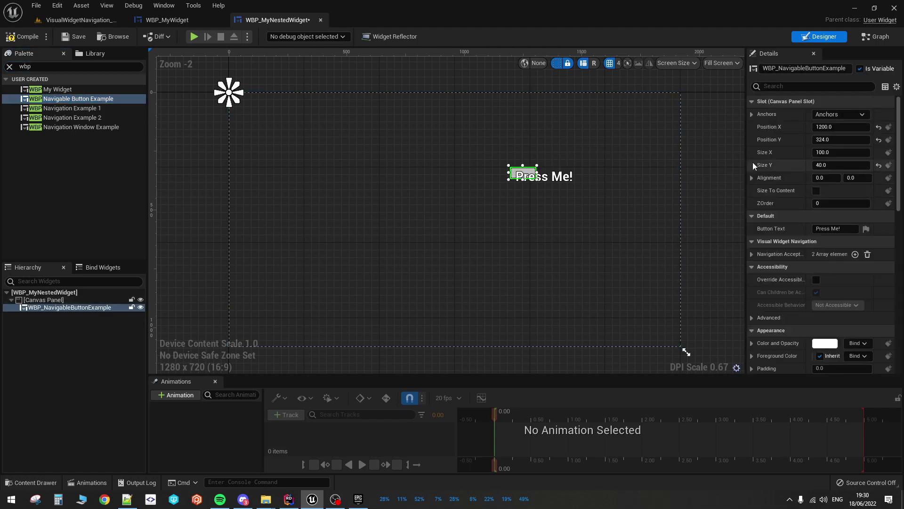
Rename the navigable button to High and start editing its Button Text.
left_click(55, 309)
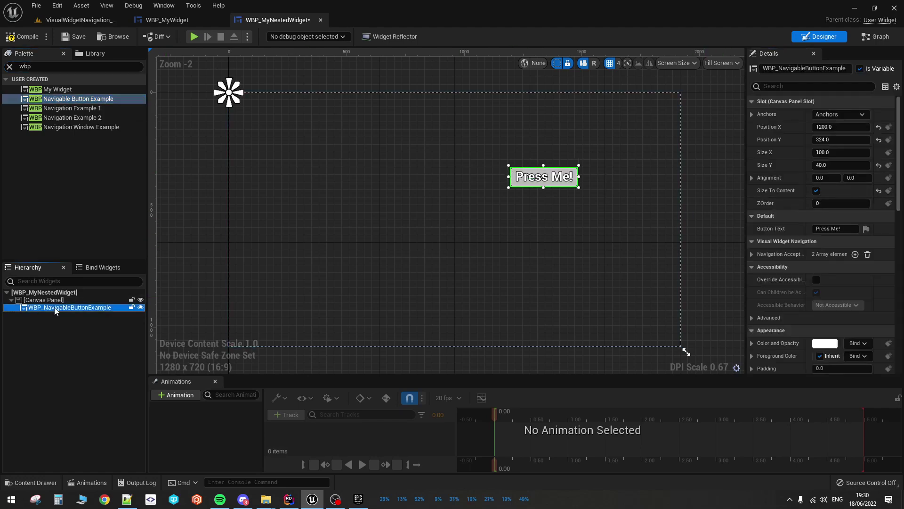
key("F2")
type("High")
key("Return")
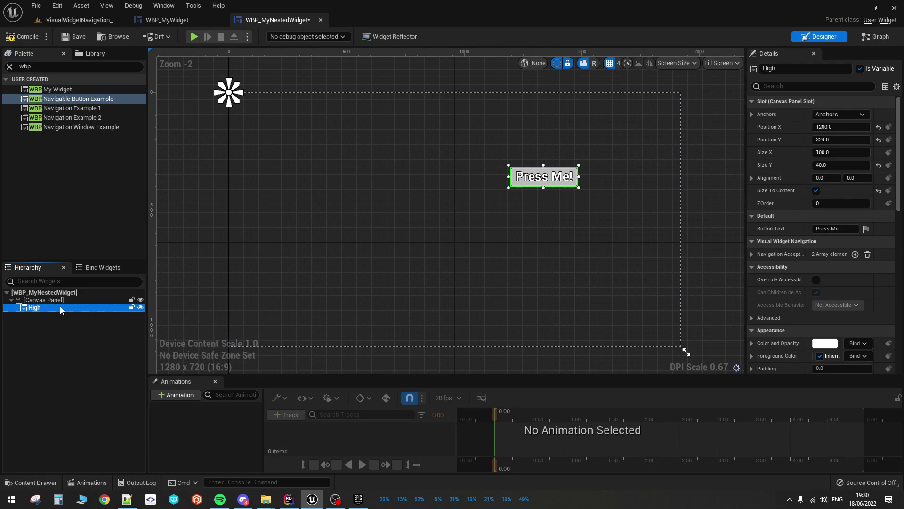
left_click(829, 229)
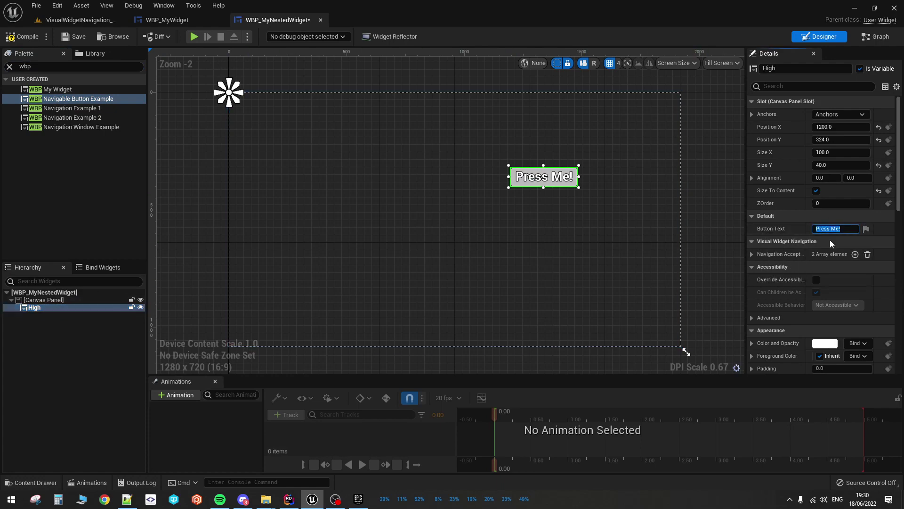
Label the button High, anchor it to the canvas centre, and set alignment 0.5, 0.5.
type("High")
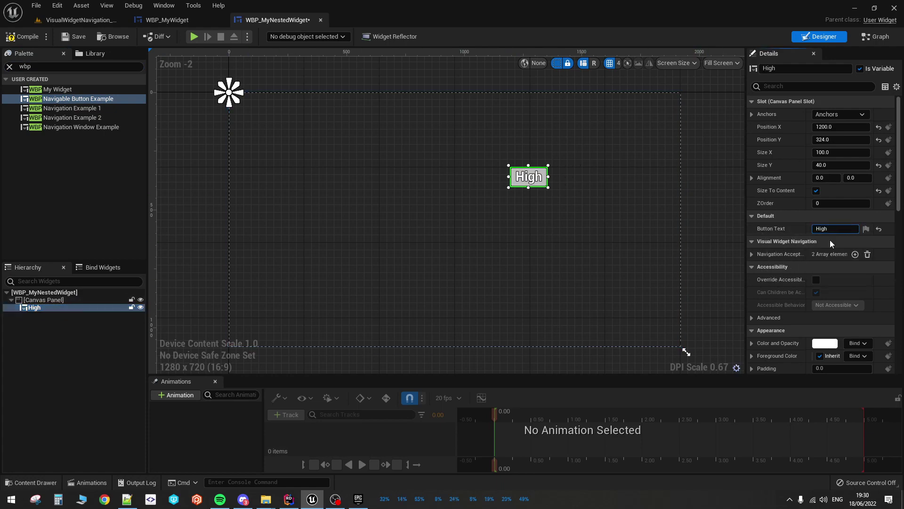
key("Return")
left_click(838, 116)
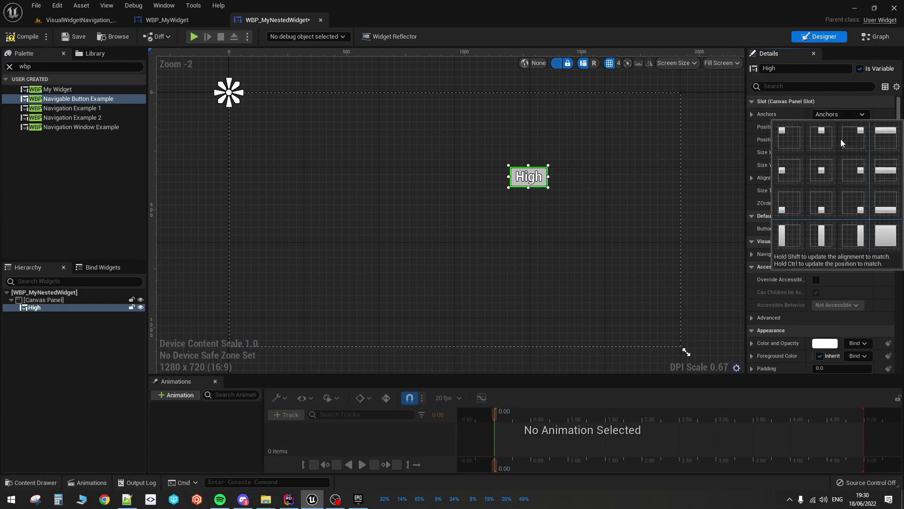
left_click(828, 163)
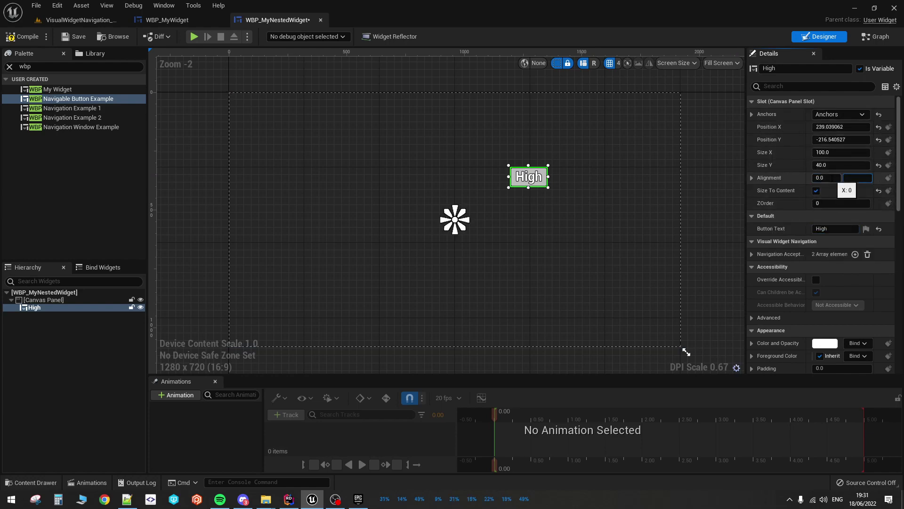
key("Return")
type(".5")
key("Tab")
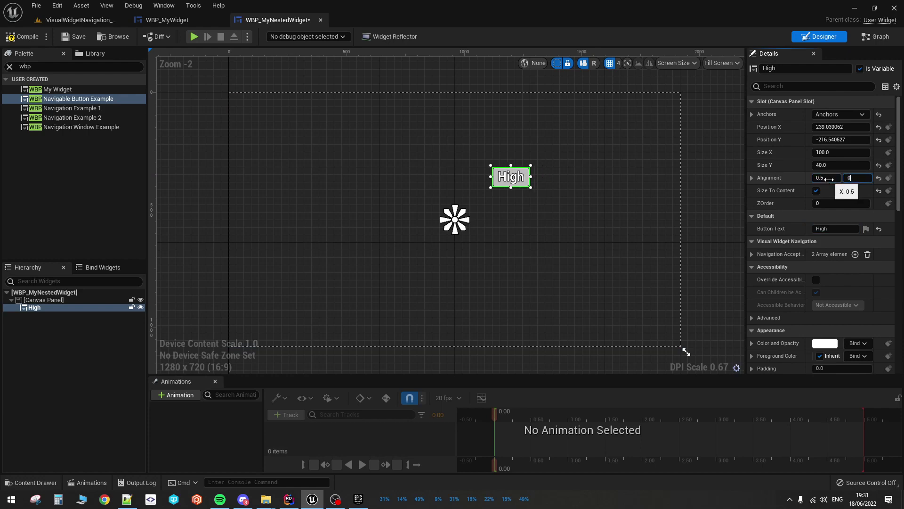
type("0.5")
key("Return")
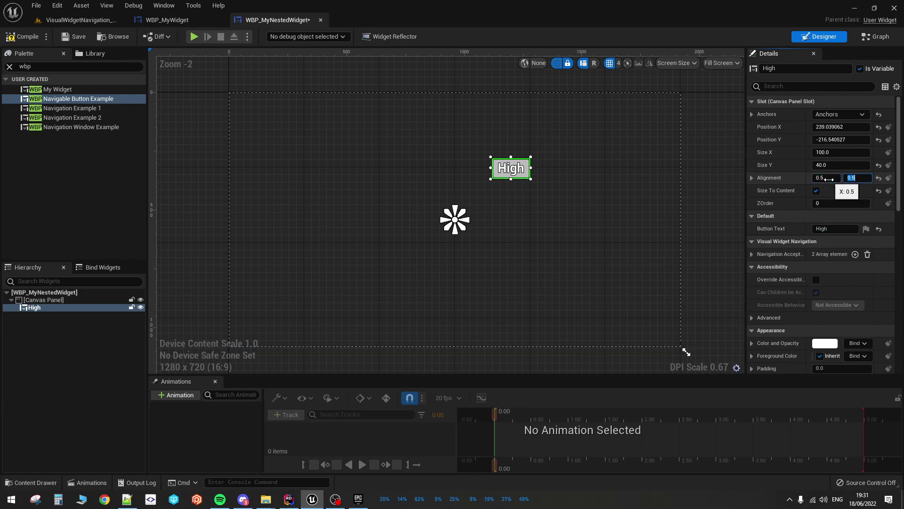
Keep the centre anchor and set the High button's Position X and Y to 0.
left_click(834, 115)
left_click(833, 172)
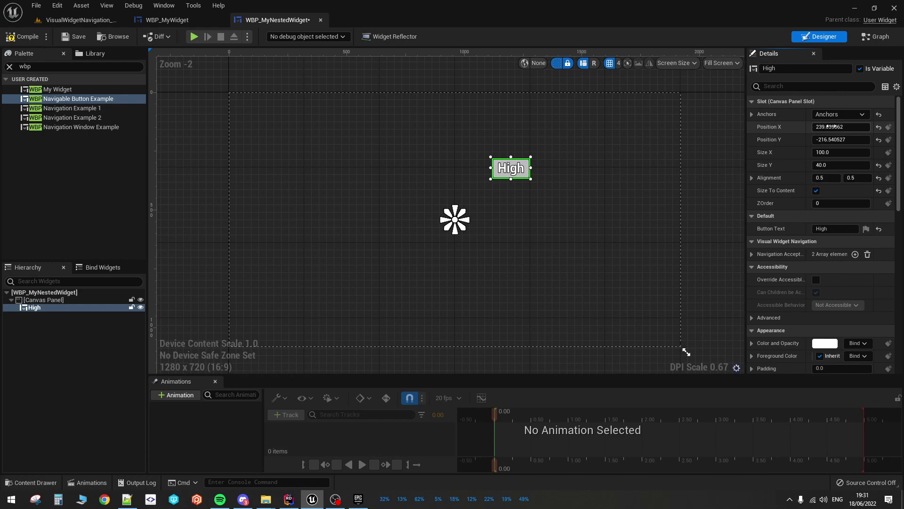
left_click(834, 127)
type("0")
key("Tab")
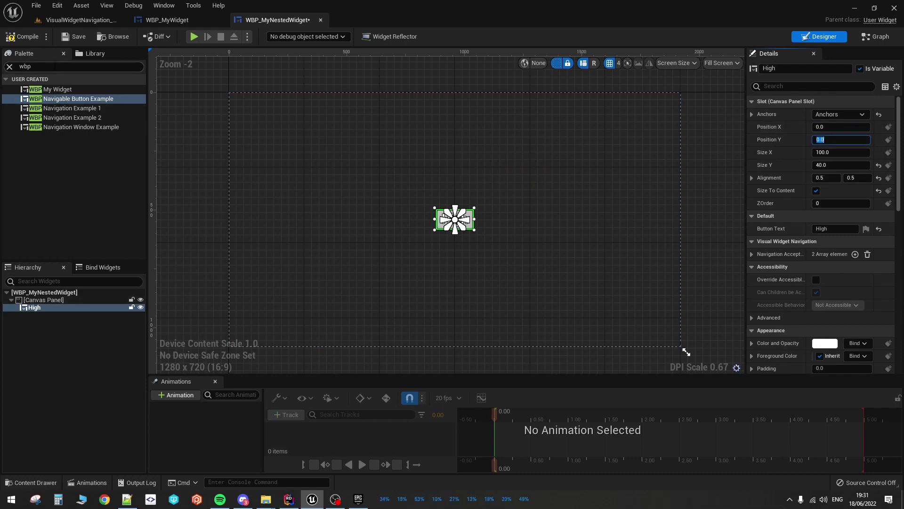
double_click(25, 67)
Duplicate High twice and rename the first copy Medium with Button Text Medium.
type("v")
key("BackSpace")
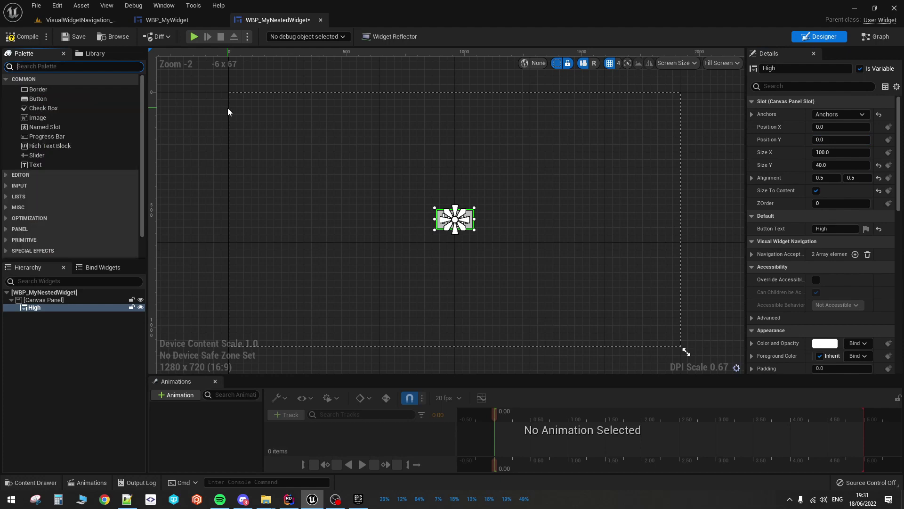
left_click(36, 332)
left_click(51, 308)
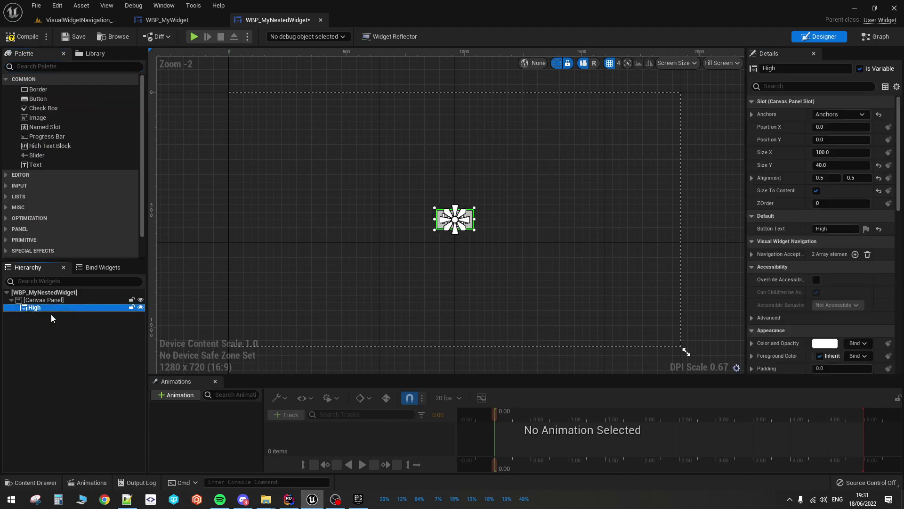
key("ctrl+d")
key("ctrl+d")
left_click(52, 315)
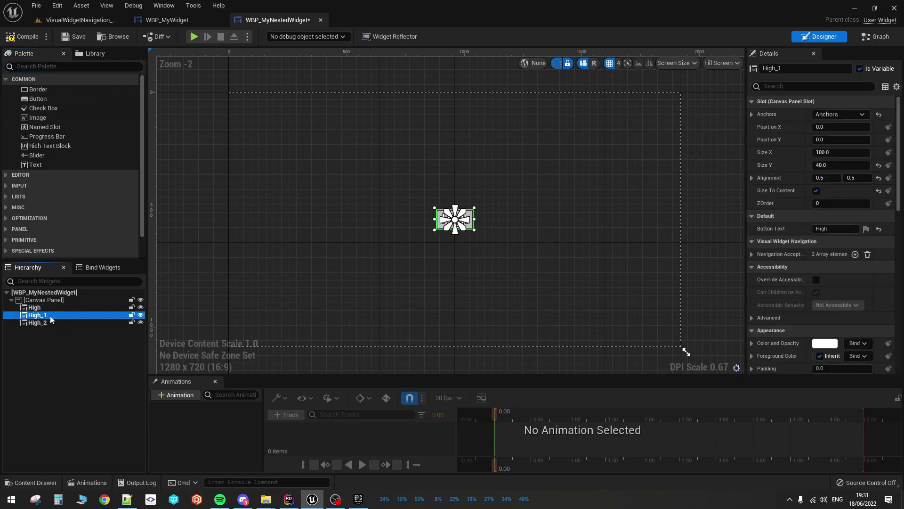
key("F2")
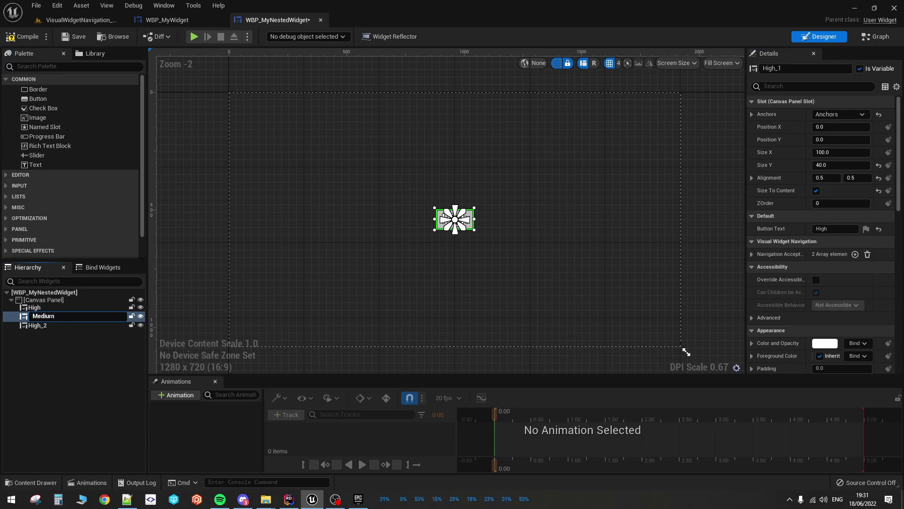
key("Return")
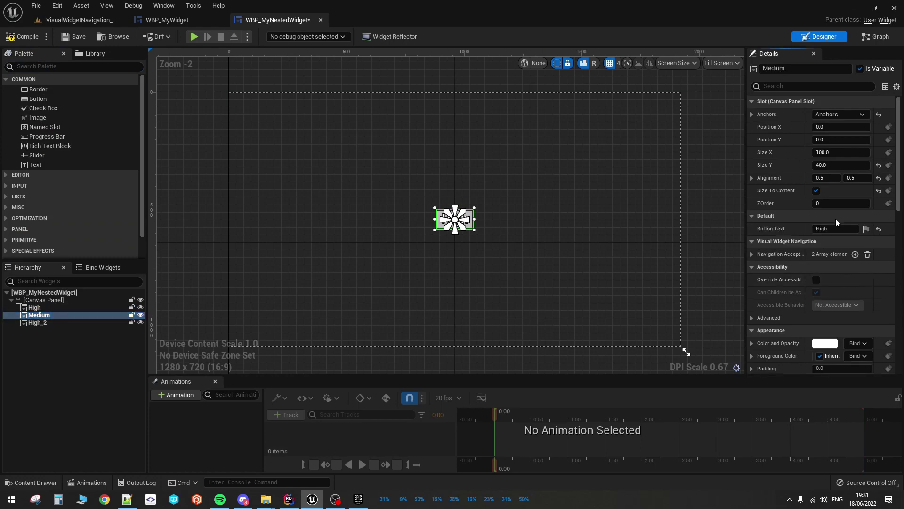
left_click(832, 228)
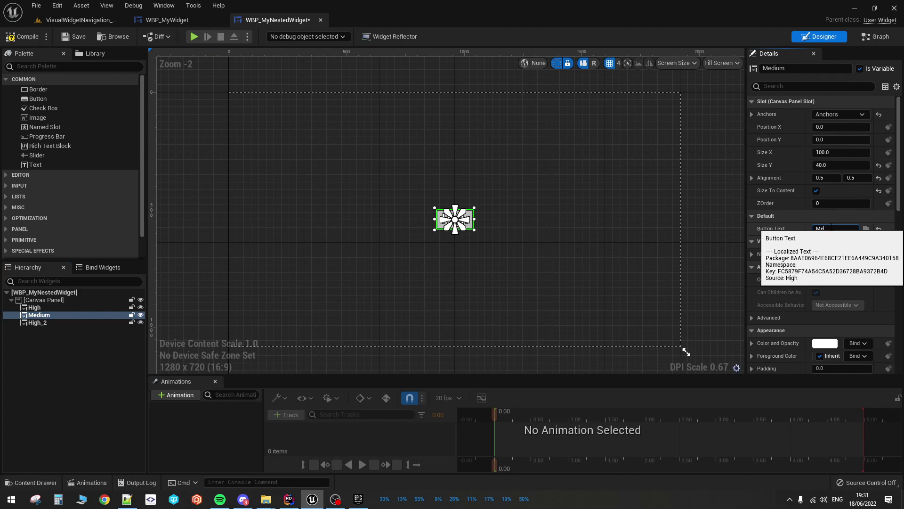
type("Medium")
key("Return")
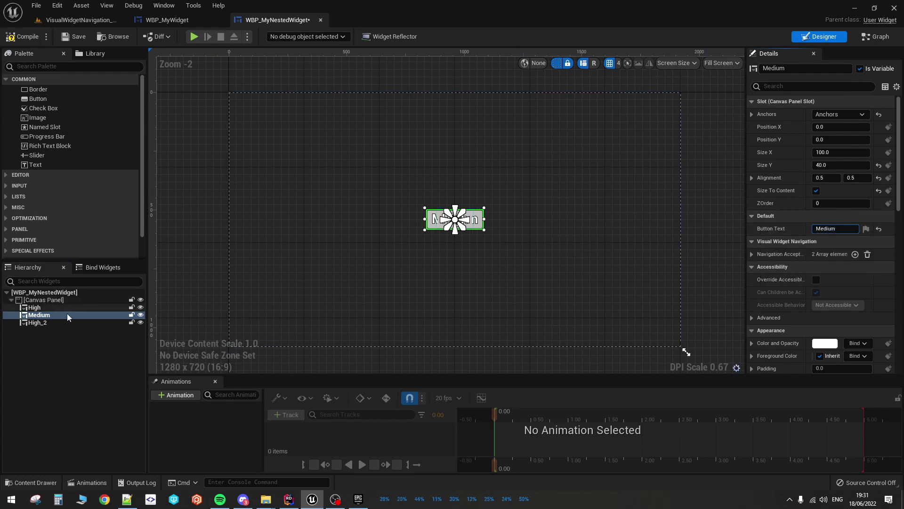
Move the High button to Position Y -100.
left_click(67, 308)
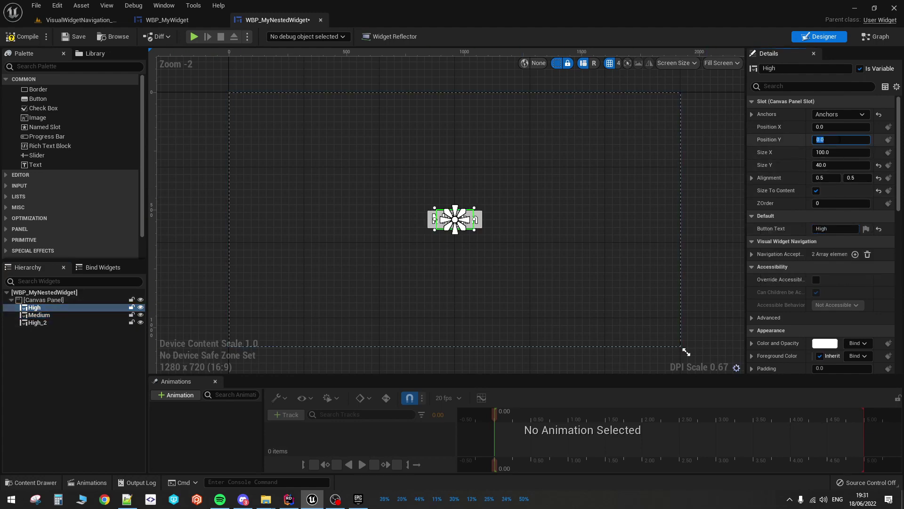
left_click(841, 140)
type("-100")
key("Return")
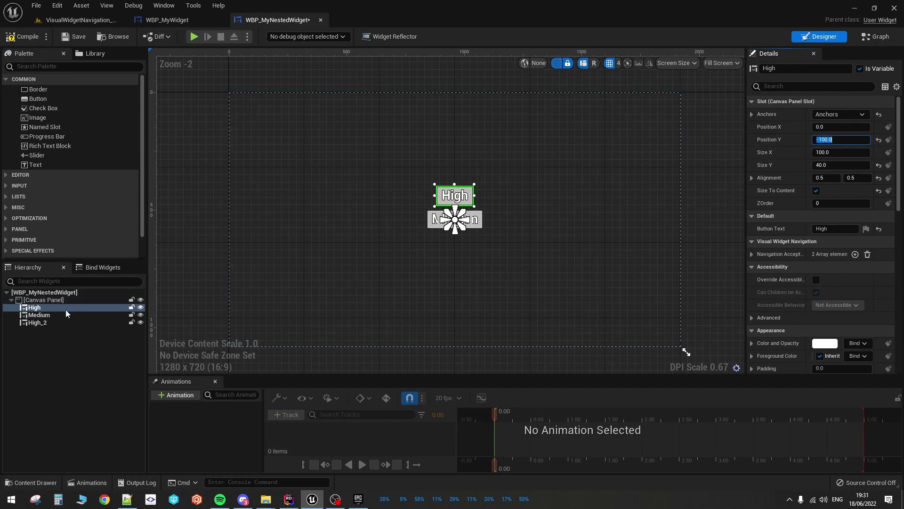
Rename the second copy Low, edit its label, and set its Position Y to 100.
left_click(88, 315)
left_click(80, 324)
left_click(41, 324)
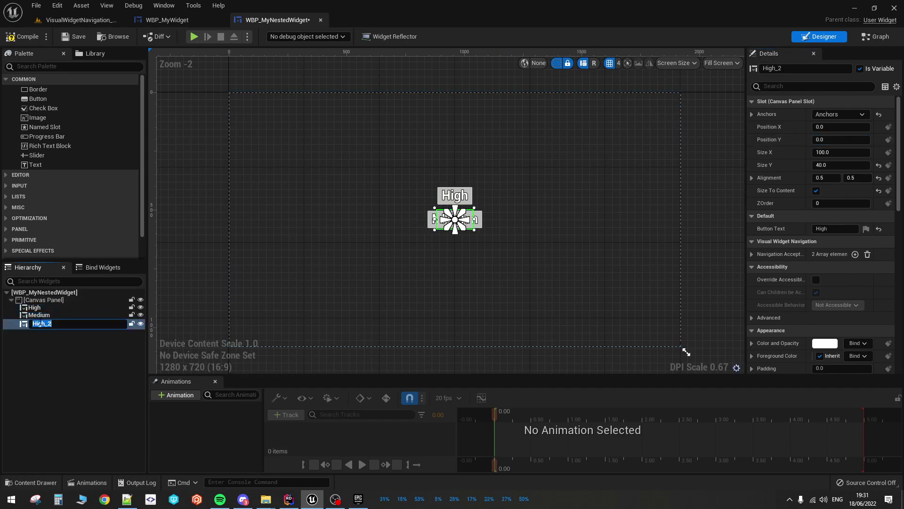
type("Low")
key("Return")
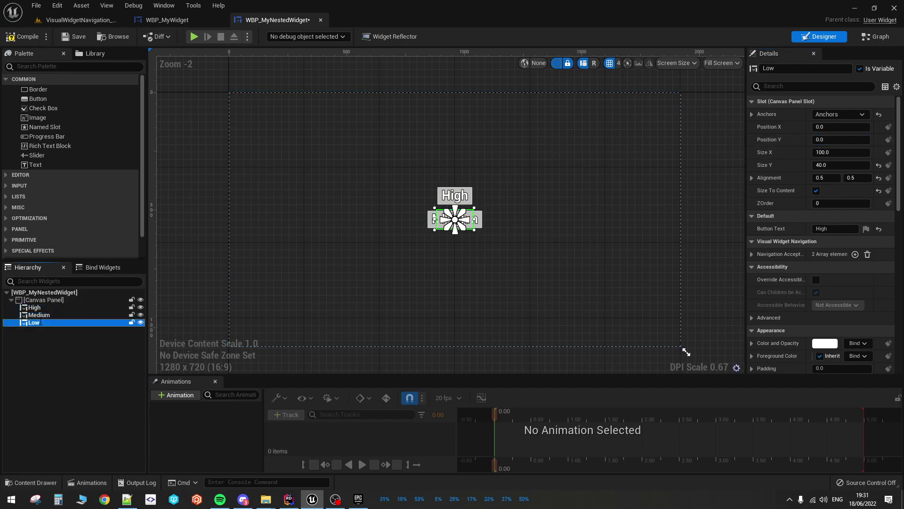
left_click(831, 232)
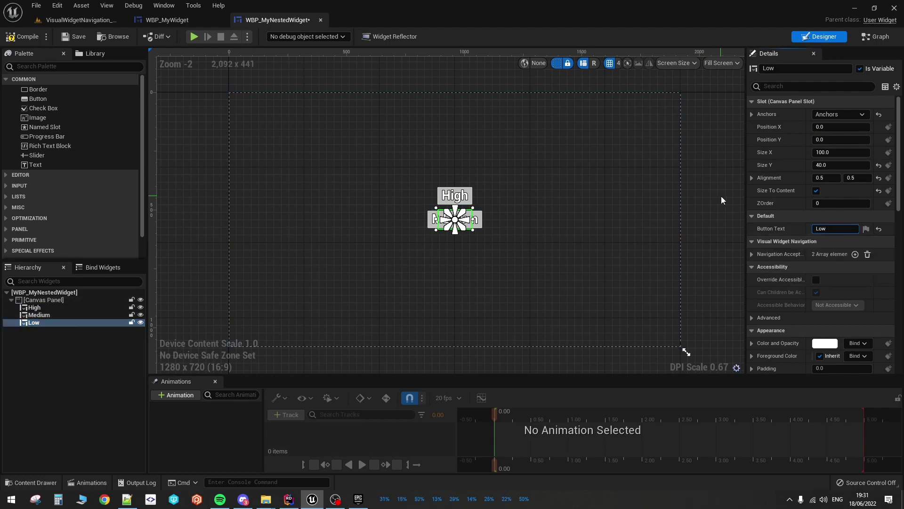
left_click(835, 139)
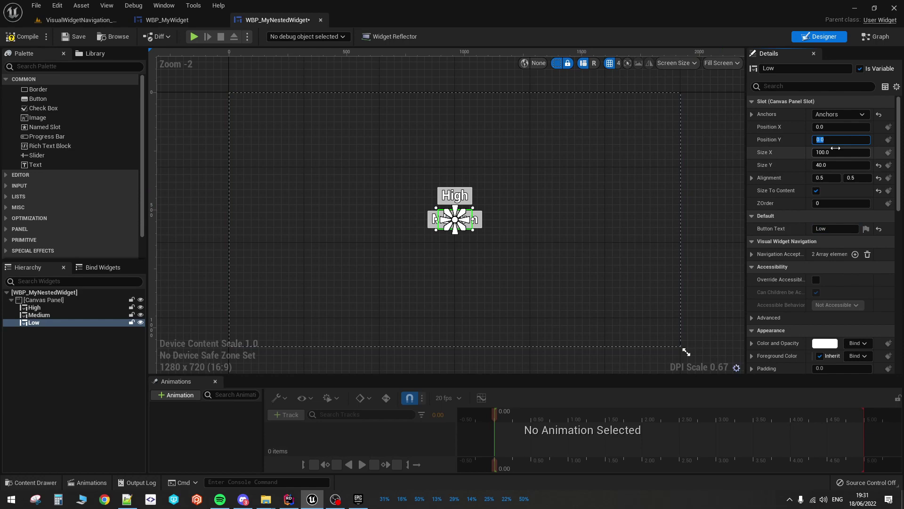
type("100")
key("Return")
Respace the buttons with High at Y -200 and Low at Y 200, then compile and save.
scroll(516, 198, "up", 3)
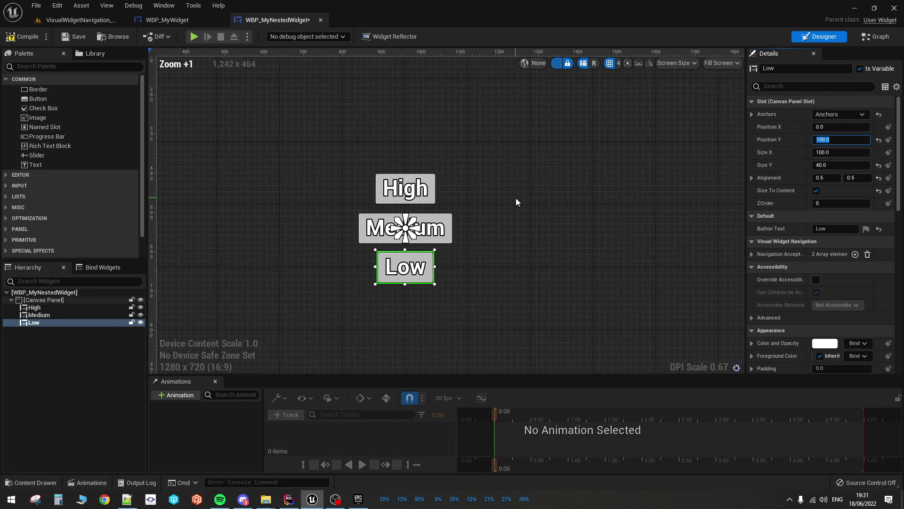
left_click(81, 314)
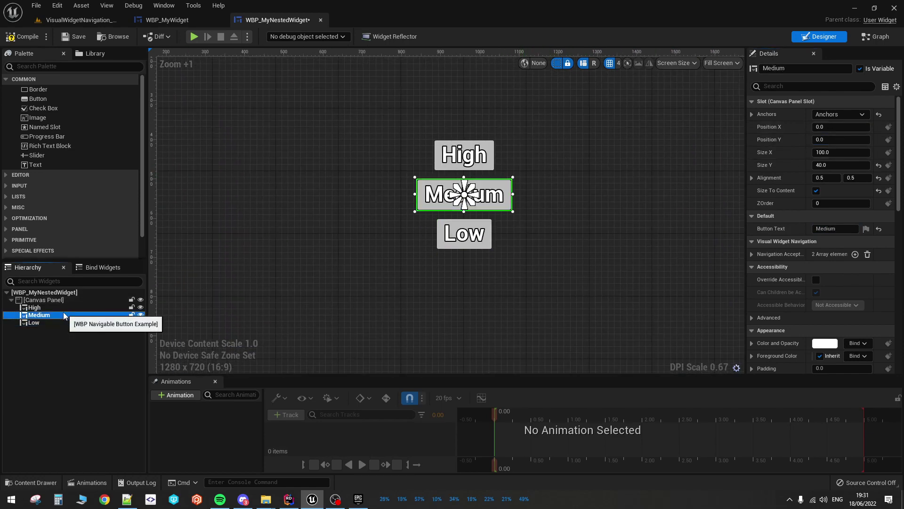
left_click(81, 307)
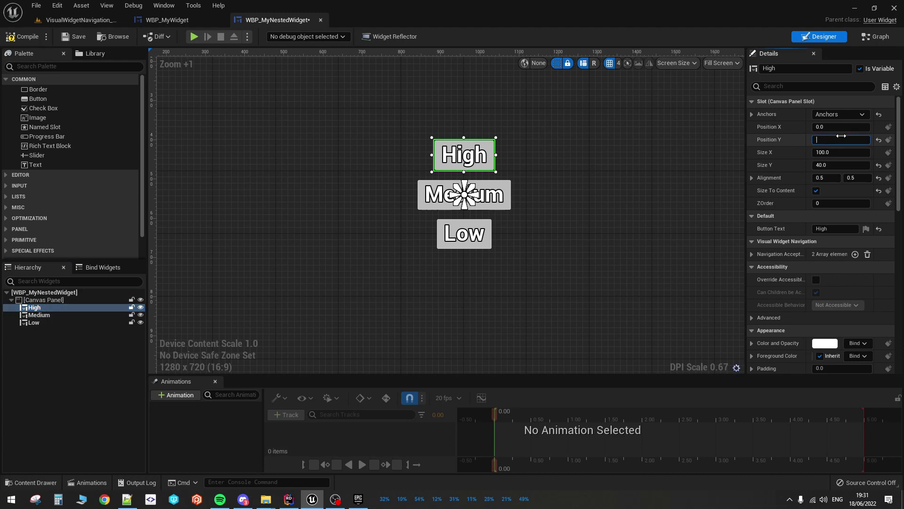
left_click(841, 138)
type("-200")
key("Return")
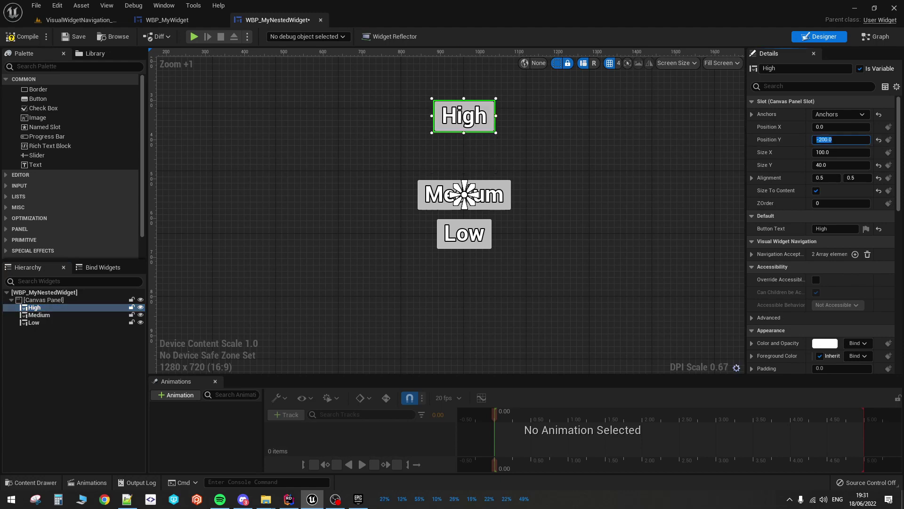
left_click(116, 323)
left_click(833, 140)
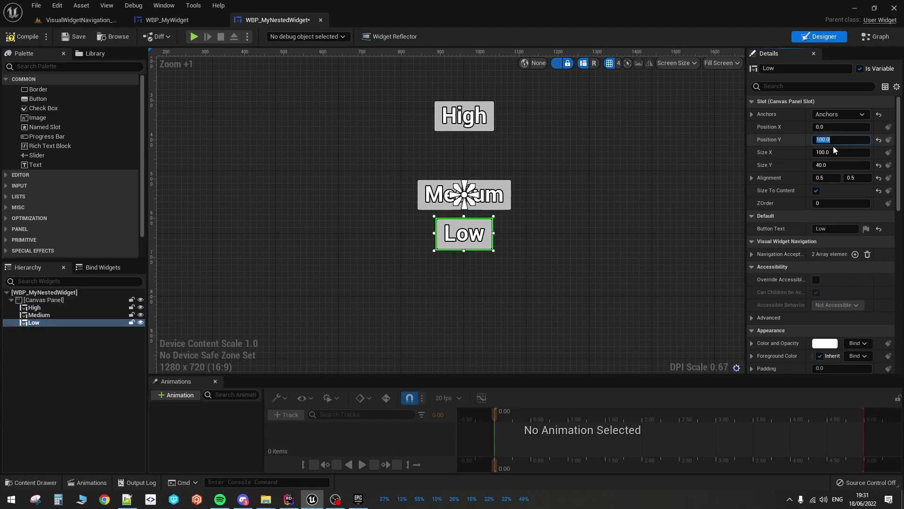
type("200")
key("Return")
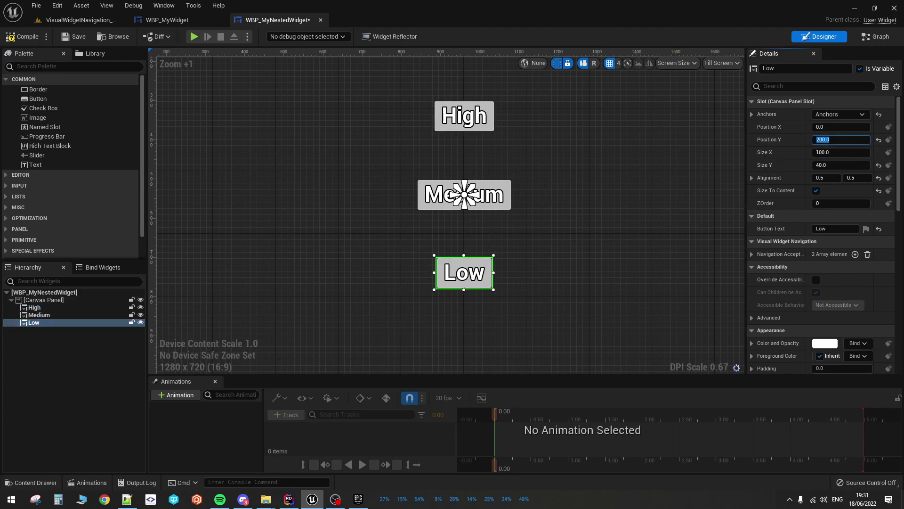
left_click(21, 36)
scroll(572, 168, "down", 2)
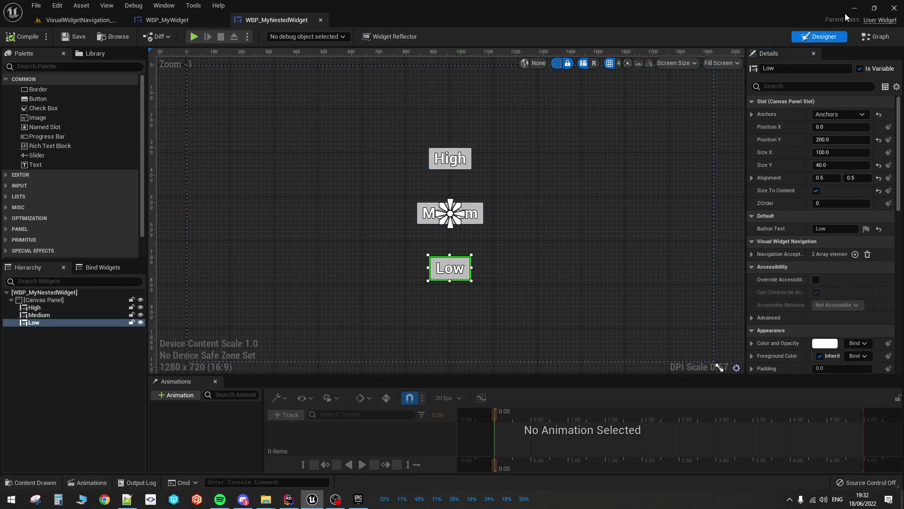
Set WBP_MyNestedWidget's Parent Class to VisualWidgetNavigationWidget in Class Settings, compile, save, and return to Designer.
left_click(871, 37)
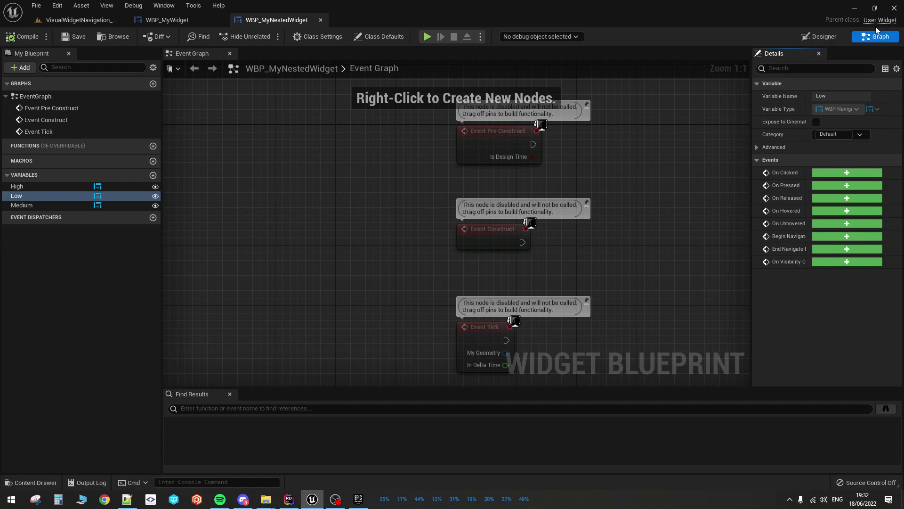
left_click(314, 37)
left_click(840, 97)
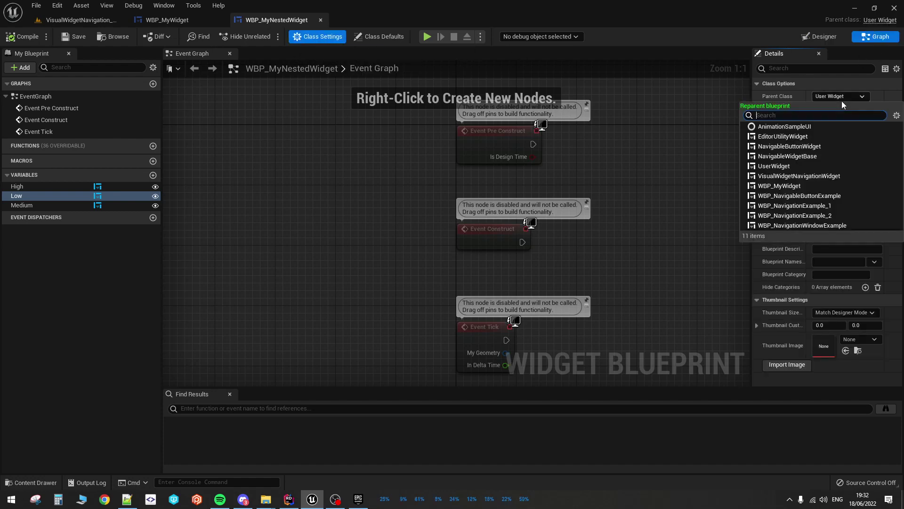
type("visual")
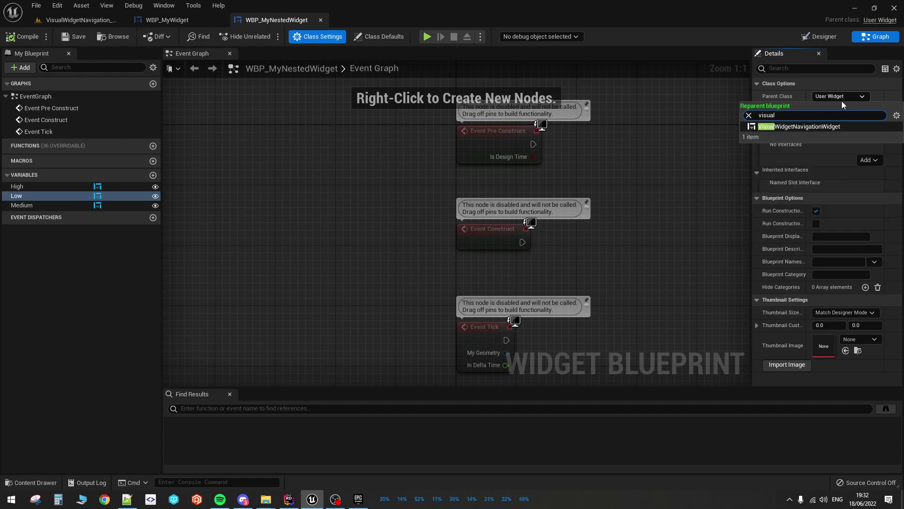
left_click(796, 126)
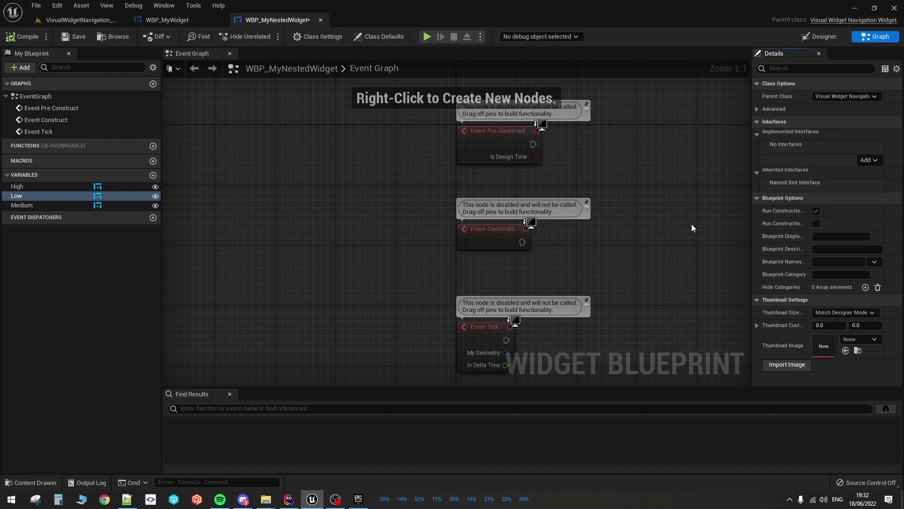
left_click(22, 37)
left_click(74, 37)
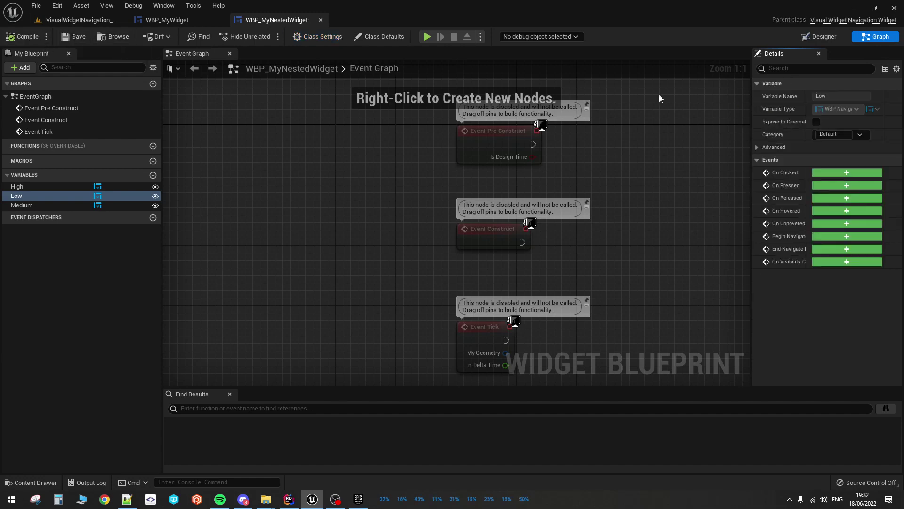
left_click(822, 36)
Enable navigation editing and link High down to Medium, High up to Low, Medium down to Low, Low up to Medium.
scroll(502, 214, "up", 2)
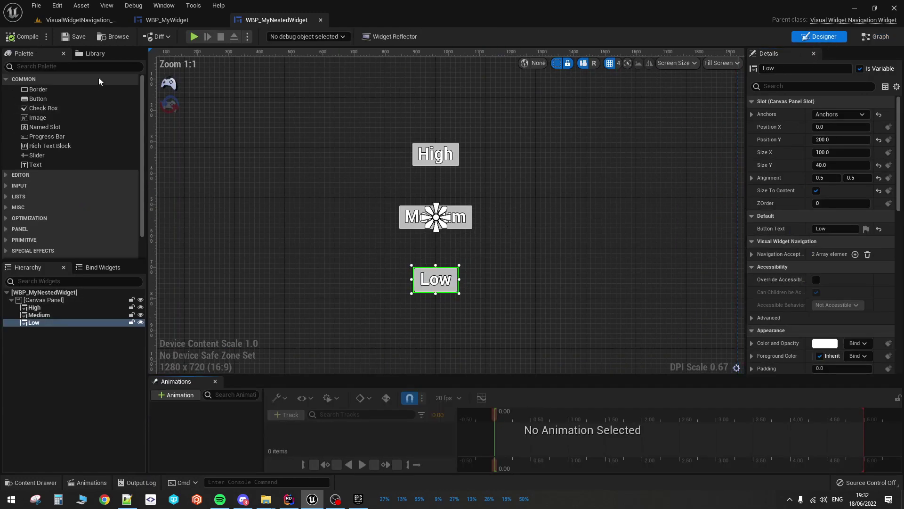
left_click(170, 91)
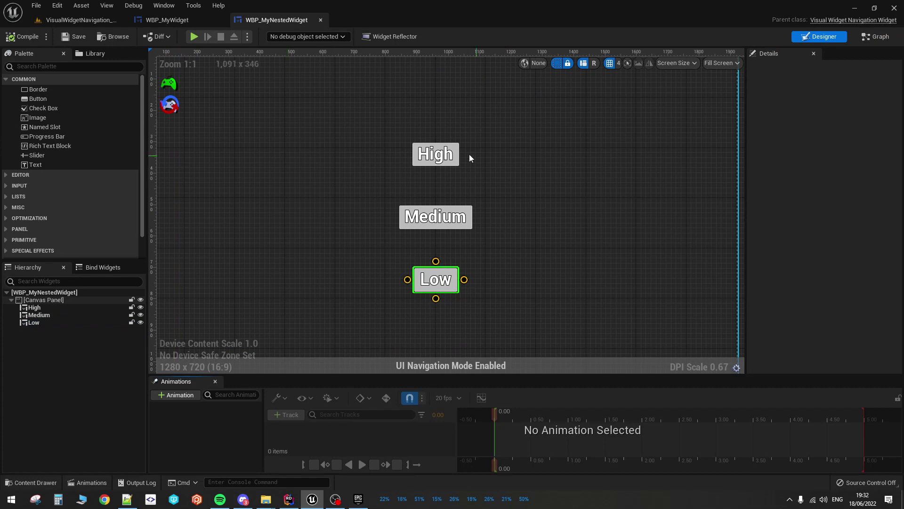
left_click(440, 155)
left_click_drag(435, 173, 436, 213)
left_click_drag(435, 135, 436, 278)
left_click(444, 216)
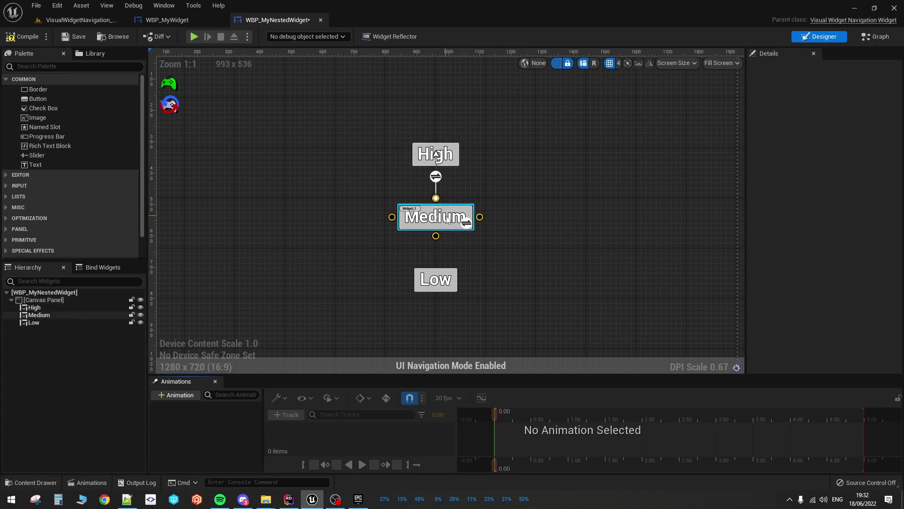
left_click_drag(436, 236, 436, 279)
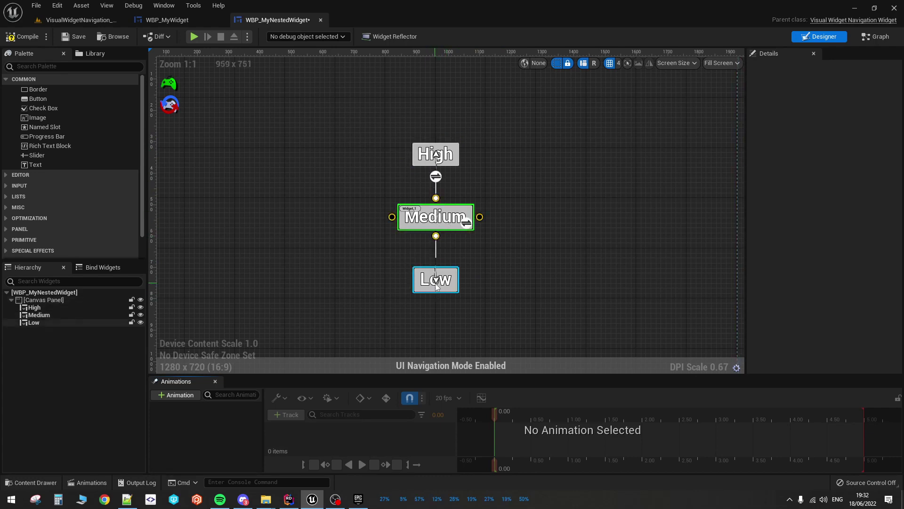
left_click(436, 279)
left_click_drag(437, 240, 436, 236)
Review the Low, Medium and High navigation links, then compile and save the nested widget.
left_click(445, 311)
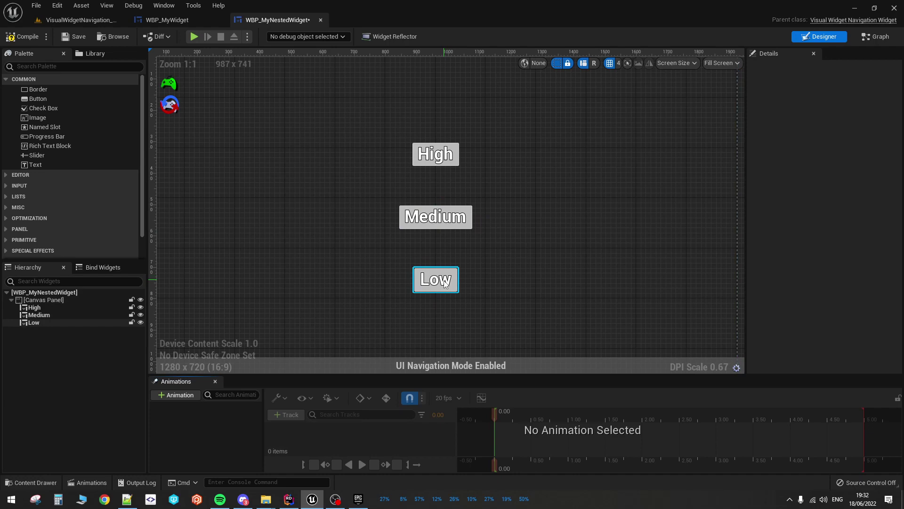
left_click(445, 286)
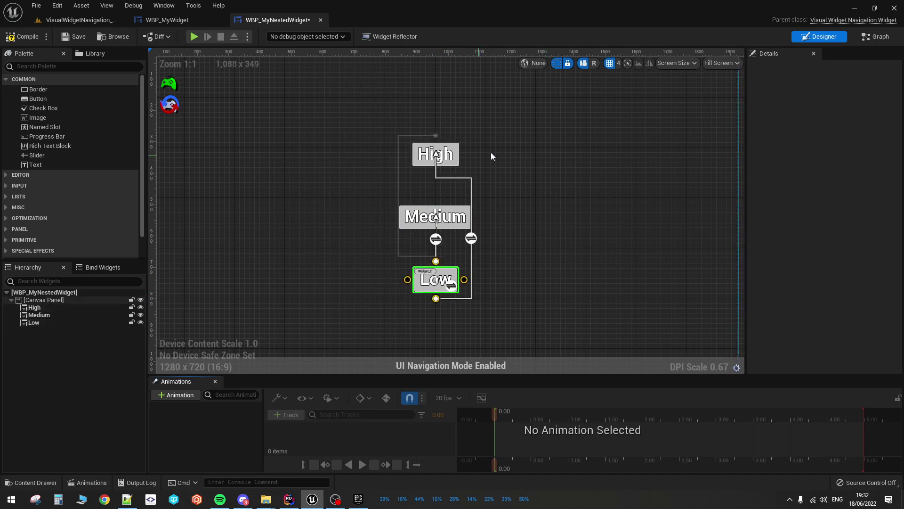
left_click(451, 208)
left_click(440, 155)
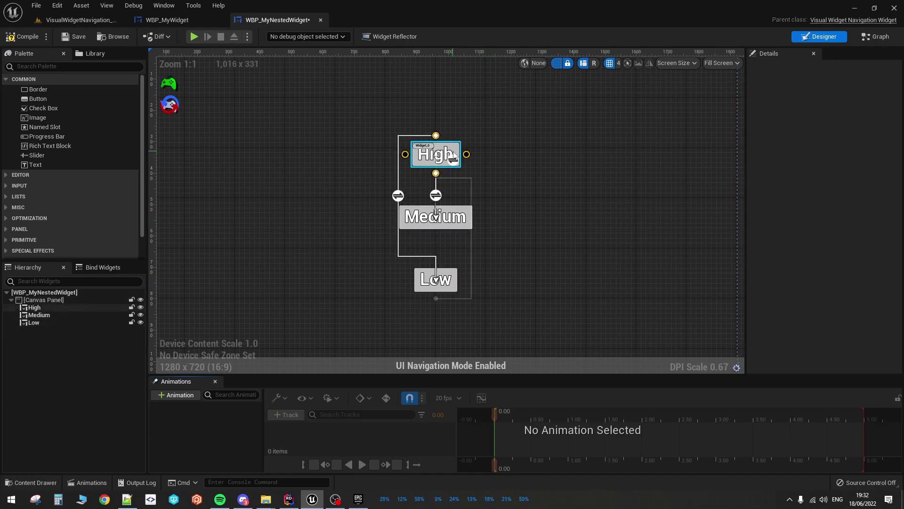
left_click(456, 277)
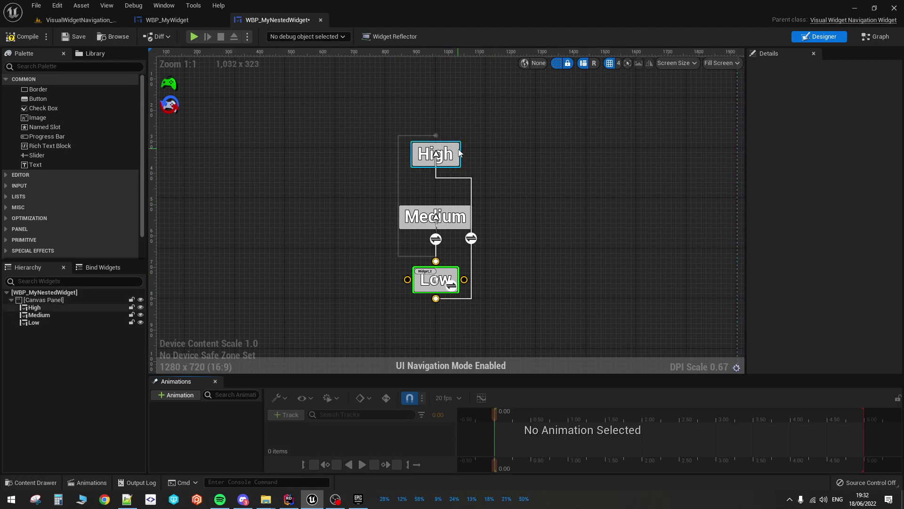
left_click(438, 155)
left_click(14, 37)
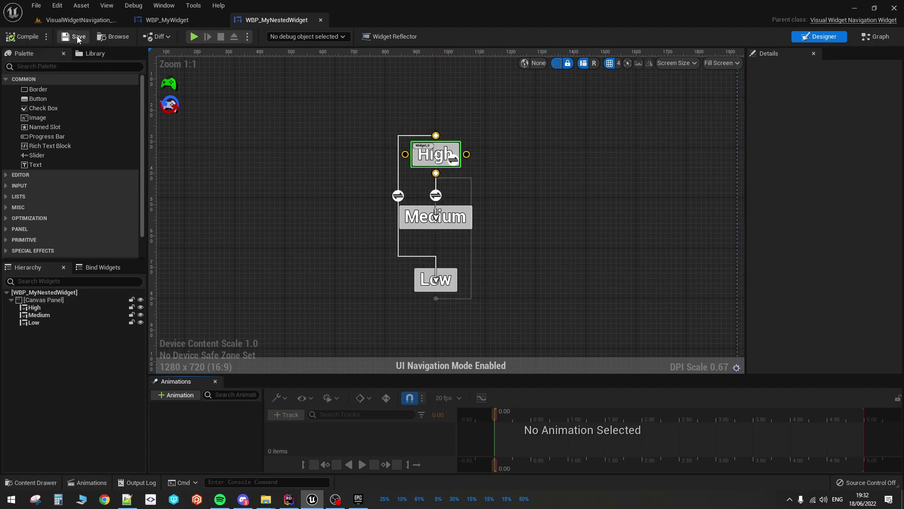
left_click(76, 37)
Close WBP_MyNestedWidget and delete the three example High, Medium and Low buttons from WBP_MyWidget.
left_click(320, 20)
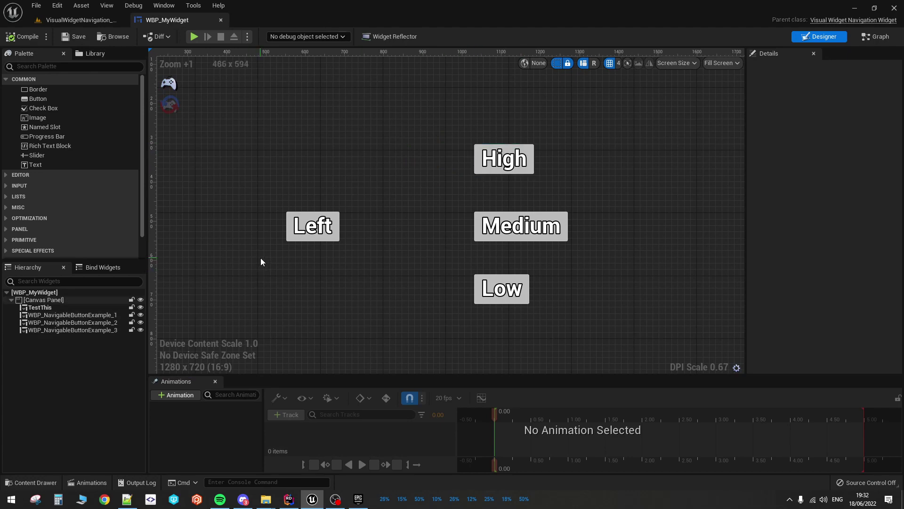
scroll(273, 241, "down", 5)
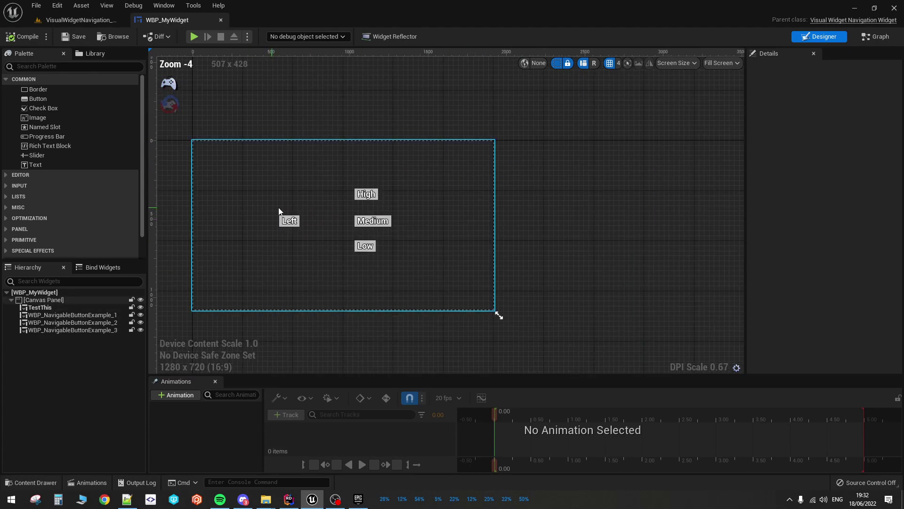
scroll(233, 249, "up", 3)
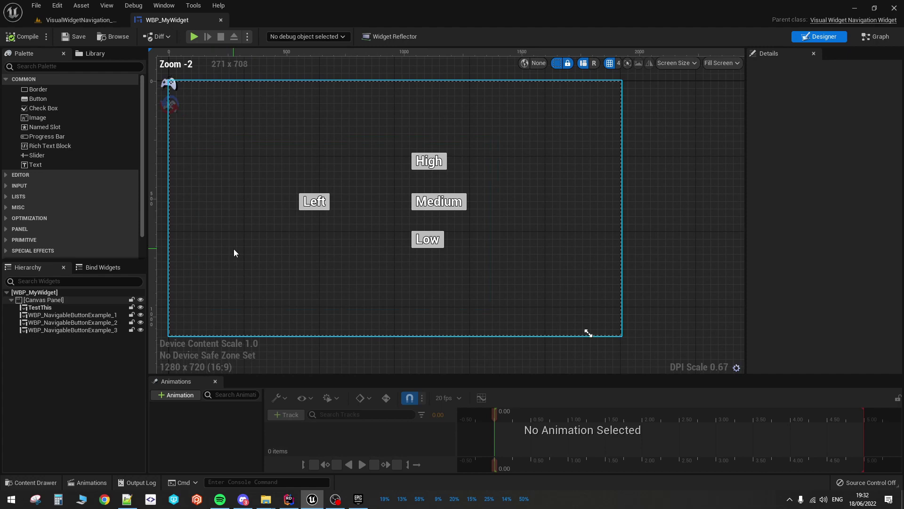
left_click(41, 329)
left_click(47, 314, "shift")
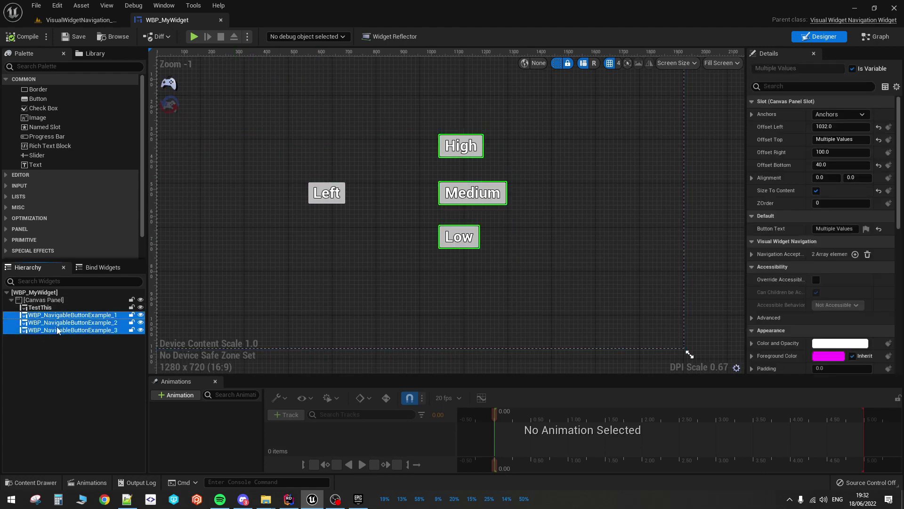
key("Delete")
Compile WBP_MyWidget twice until the errors clear.
left_click(18, 39)
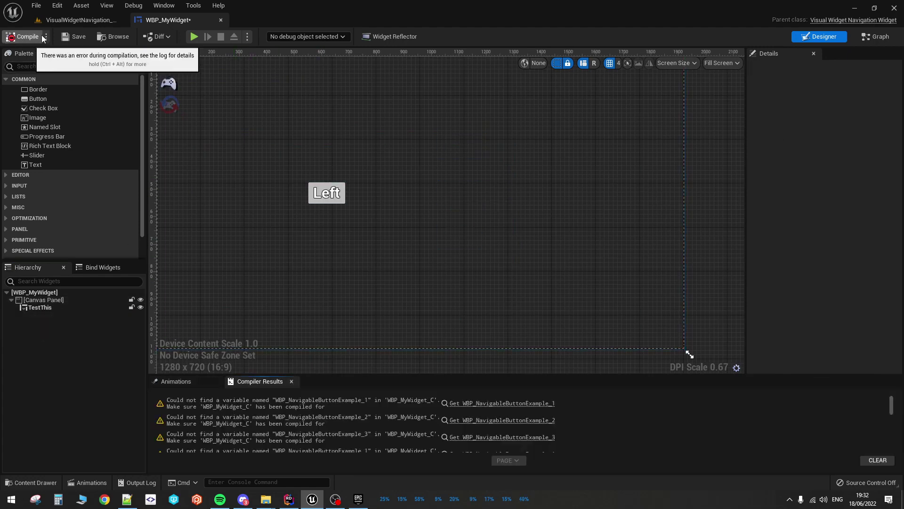
scroll(359, 420, "down", 5)
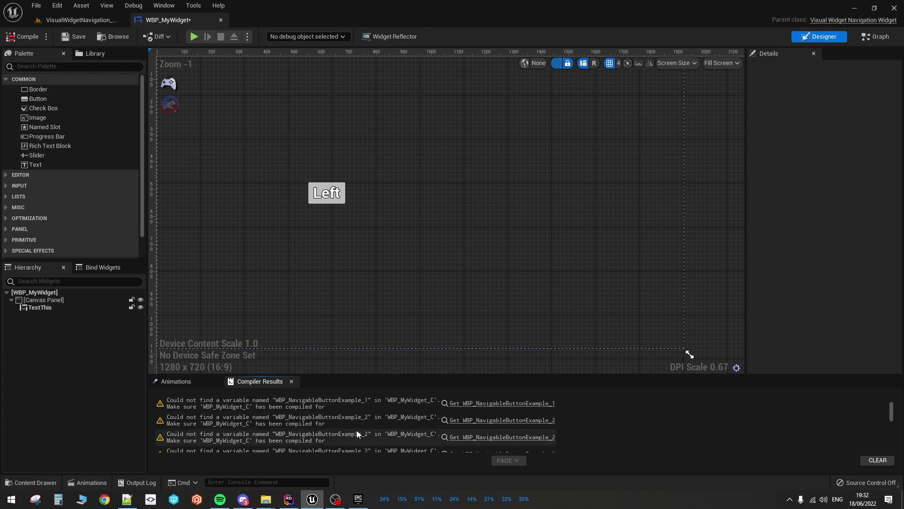
scroll(302, 420, "up", 5)
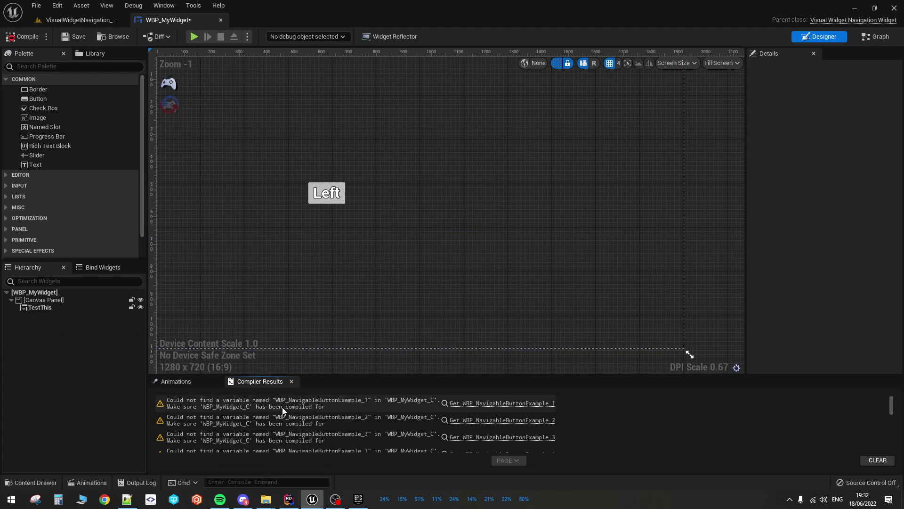
left_click(19, 36)
scroll(376, 233, "down", 5)
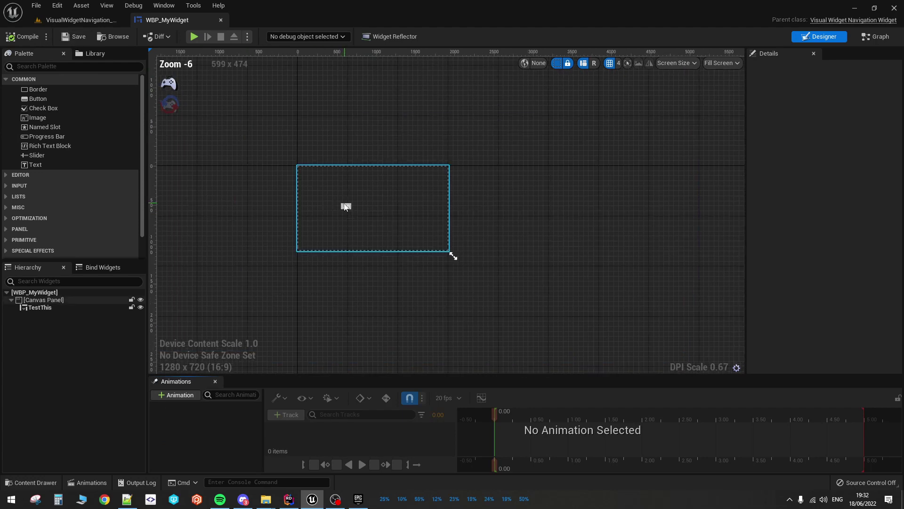
Nudge Left slightly left and drag My Nested Widget from a 'wbp' Palette search onto the canvas.
left_click_drag(343, 206, 323, 208)
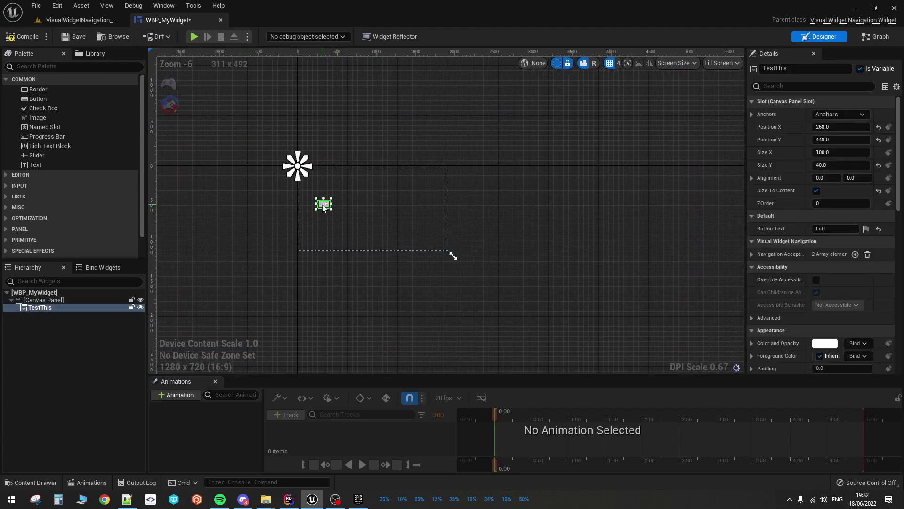
scroll(324, 203, "up", 4)
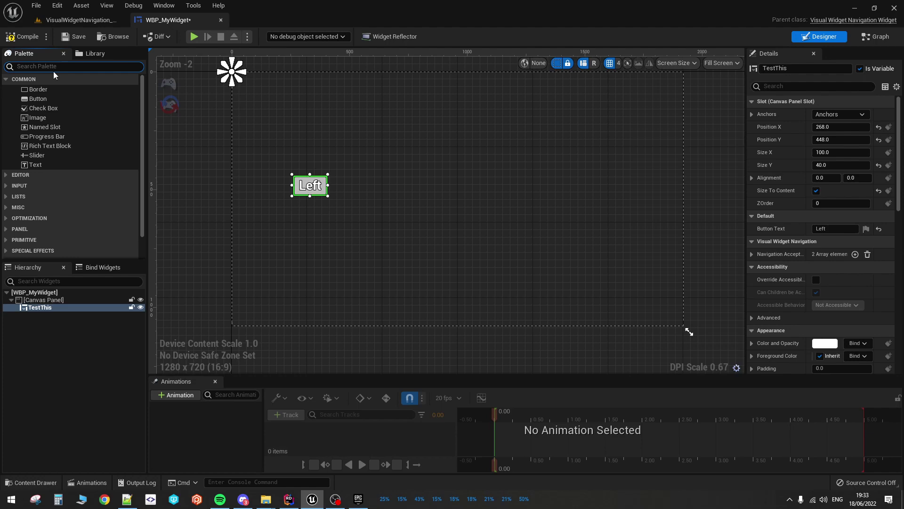
type("wbp")
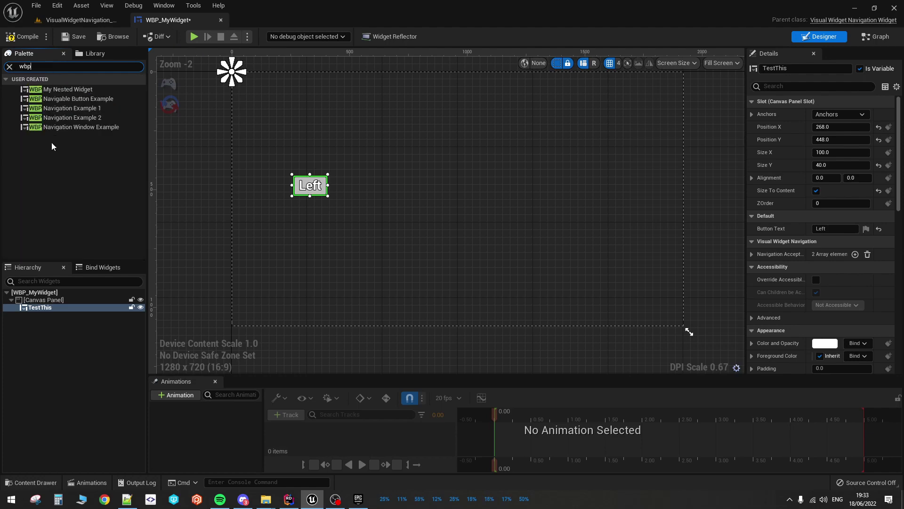
left_click_drag(71, 89, 444, 188)
Anchor the nested widget stretching vertically on the right, with Position X and Offset Top 0.
left_click(841, 114)
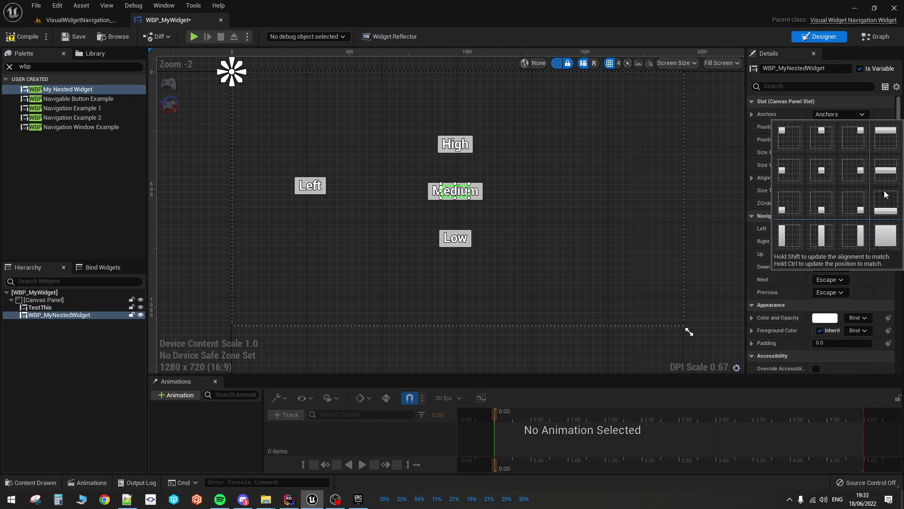
left_click(864, 232)
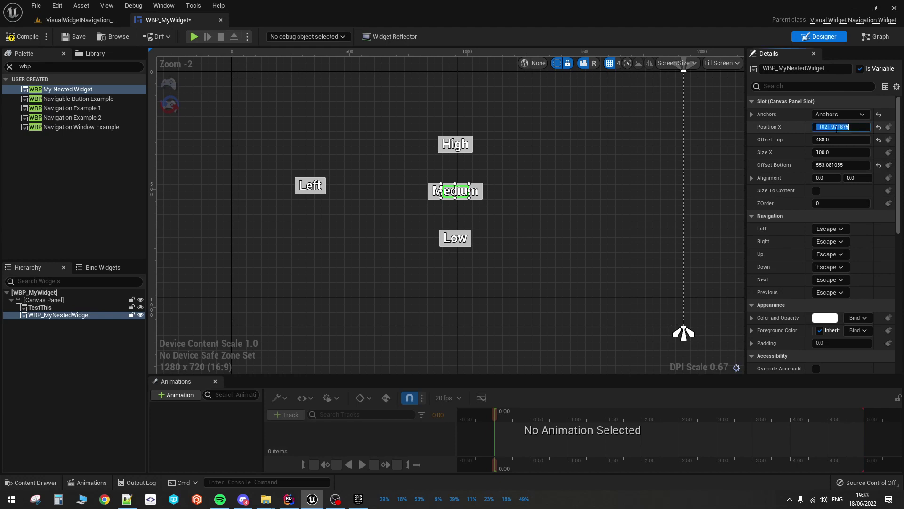
type("0")
key("Return")
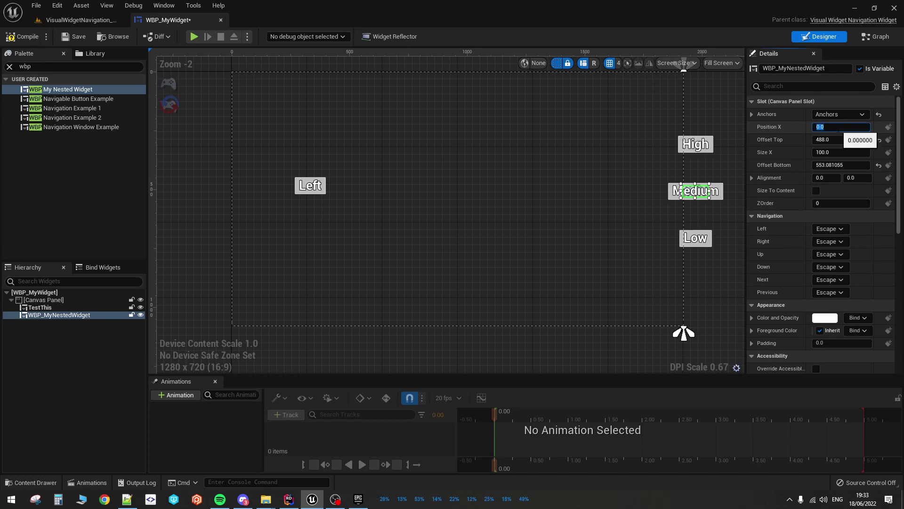
type("0")
key("Return")
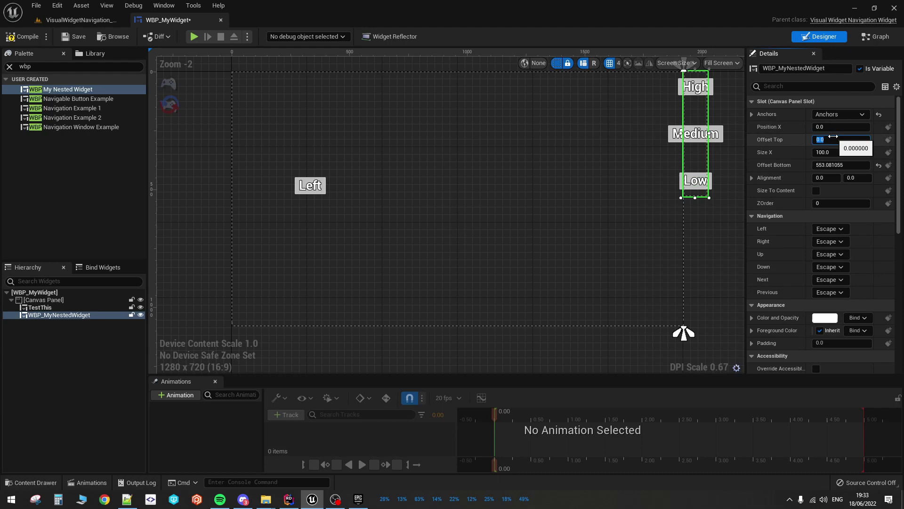
left_click(816, 190)
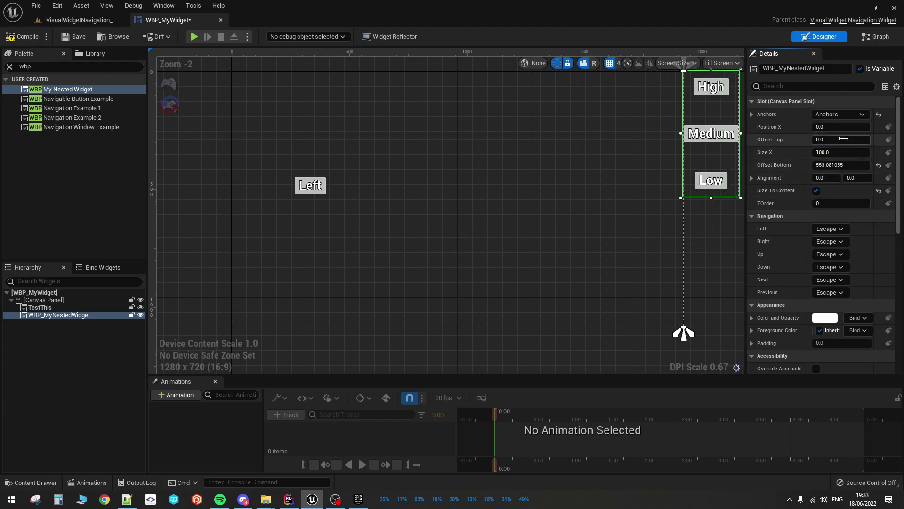
Re-anchor the nested widget to the centre with Alignment 0.5/0.5 and Position 0/0.
left_click(841, 114)
left_click(852, 171)
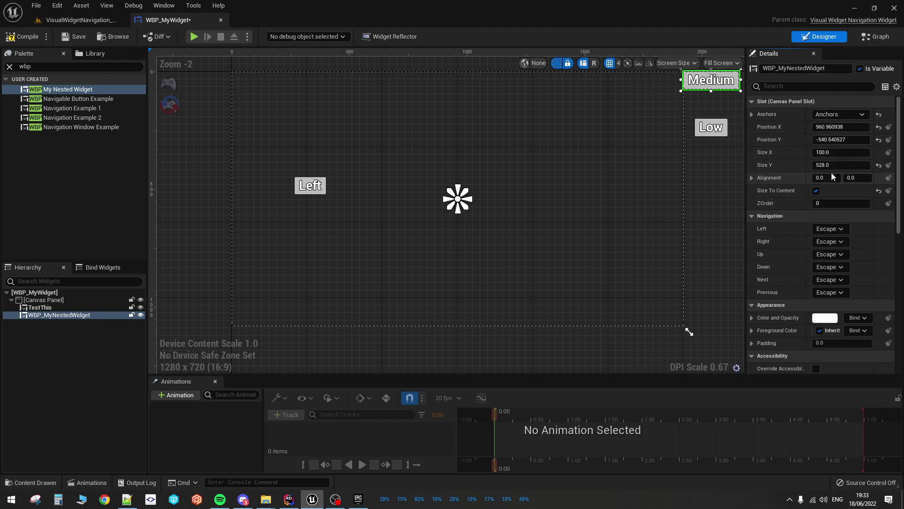
left_click(826, 178)
type("0.5")
key("Tab")
type("0.5")
key("Return")
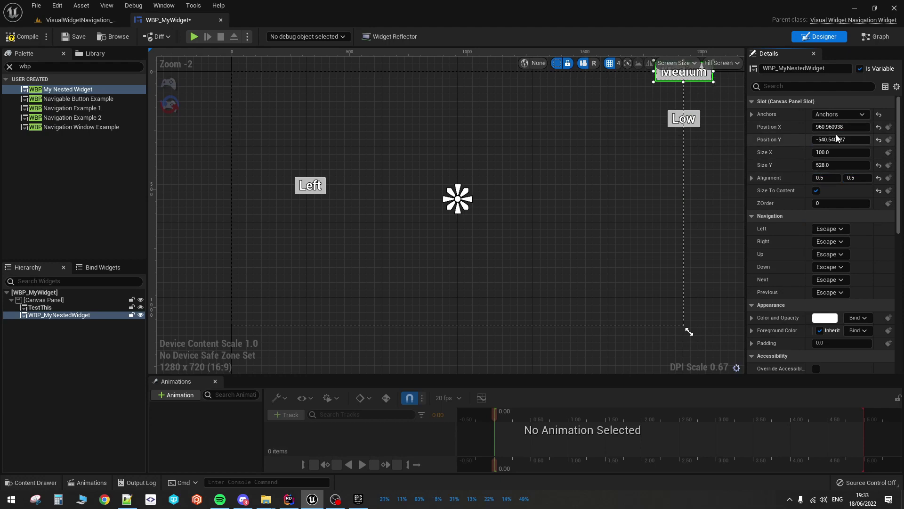
left_click(844, 127)
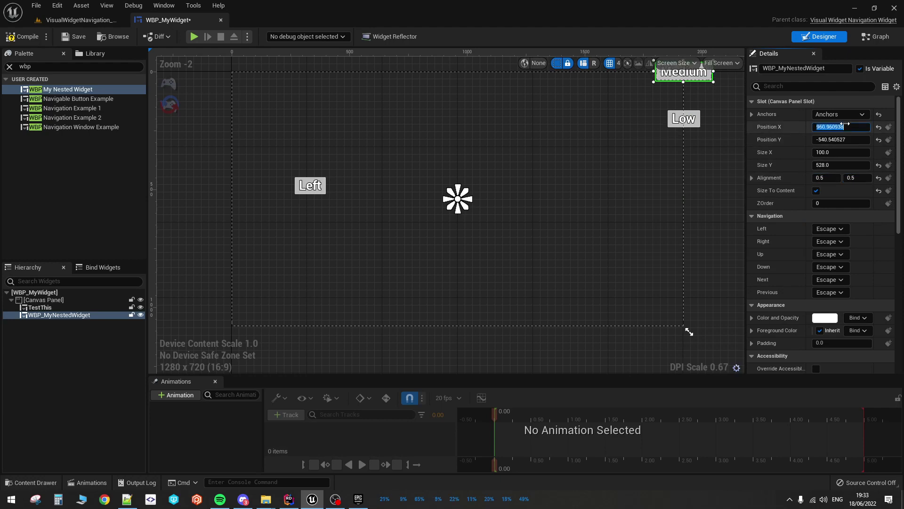
type("0")
key("Tab")
type("0")
key("Return")
Untick Size To Content on the nested widget and reset its Position Y to 0.
scroll(462, 173, "up", 3)
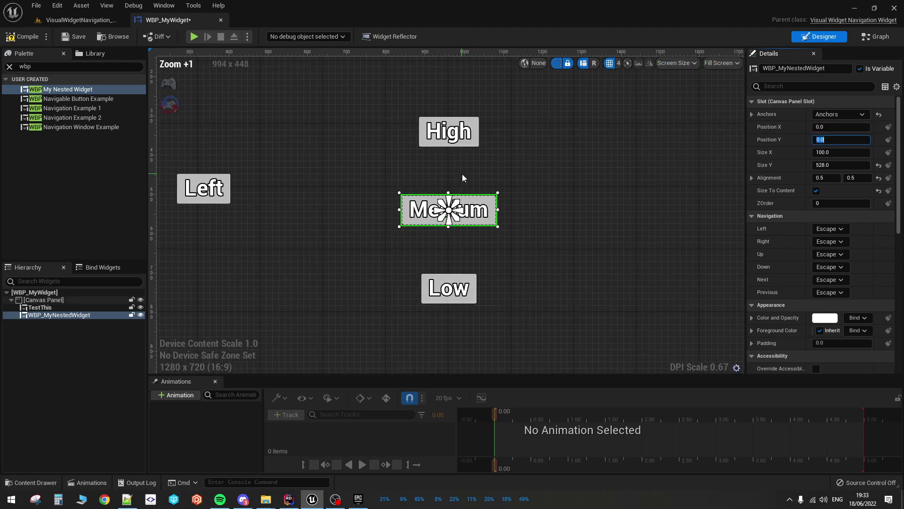
left_click(84, 302)
left_click(84, 307)
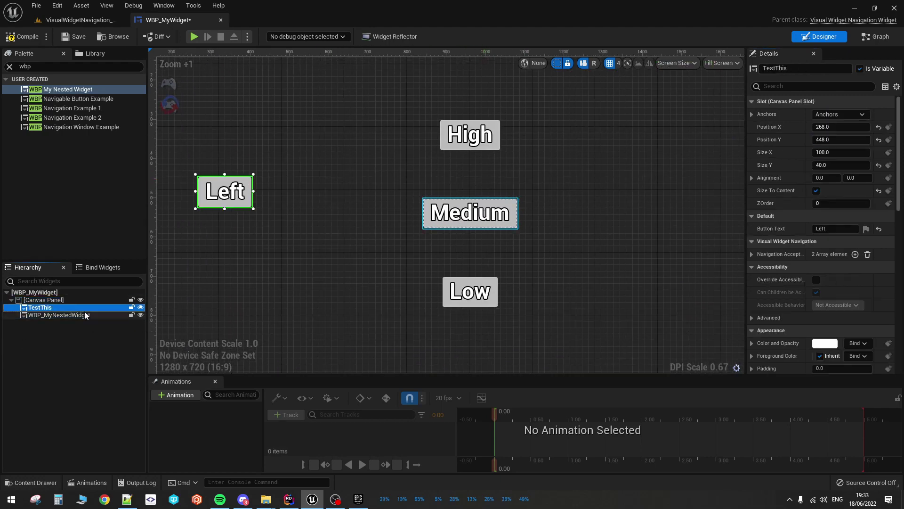
left_click(71, 315)
left_click(818, 191)
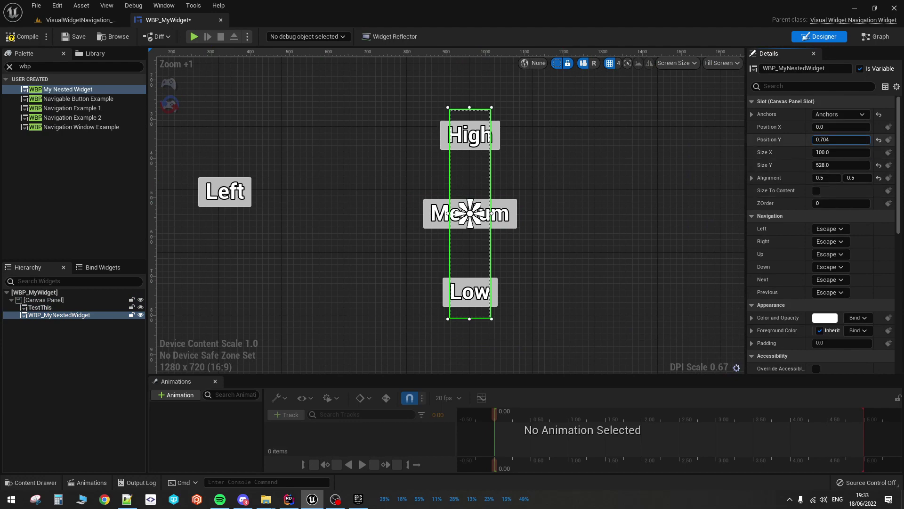
left_click_drag(827, 137, 865, 152)
left_click(828, 138)
type("0")
key("Return")
key("Return")
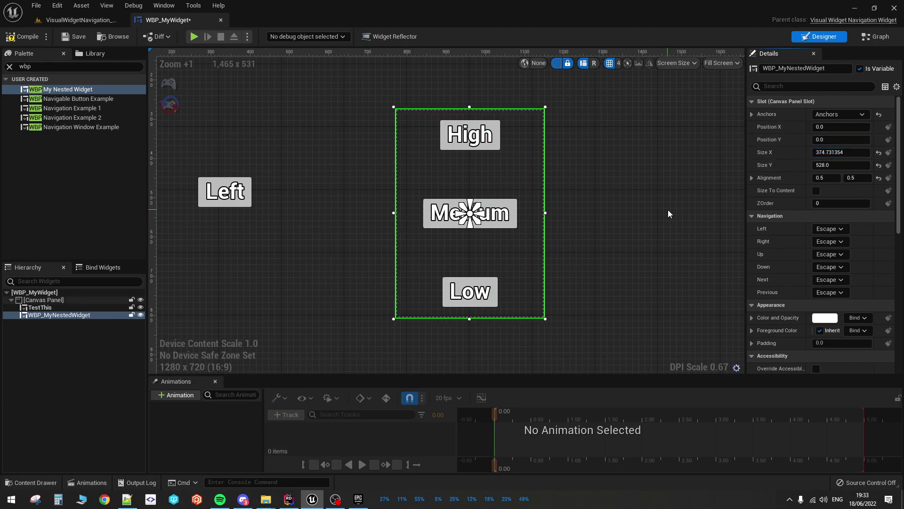
Compile WBP_MyWidget and return to the Designer view.
left_click(21, 40)
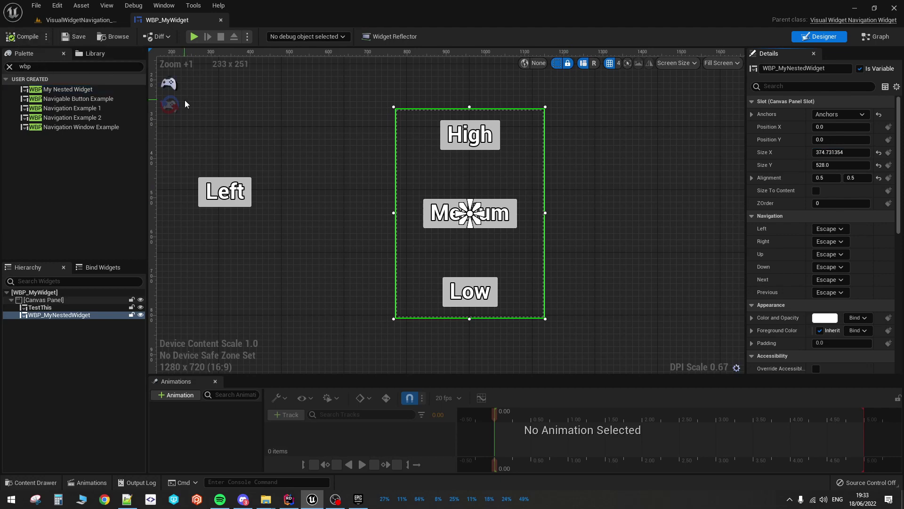
left_click(876, 36)
left_click(820, 37)
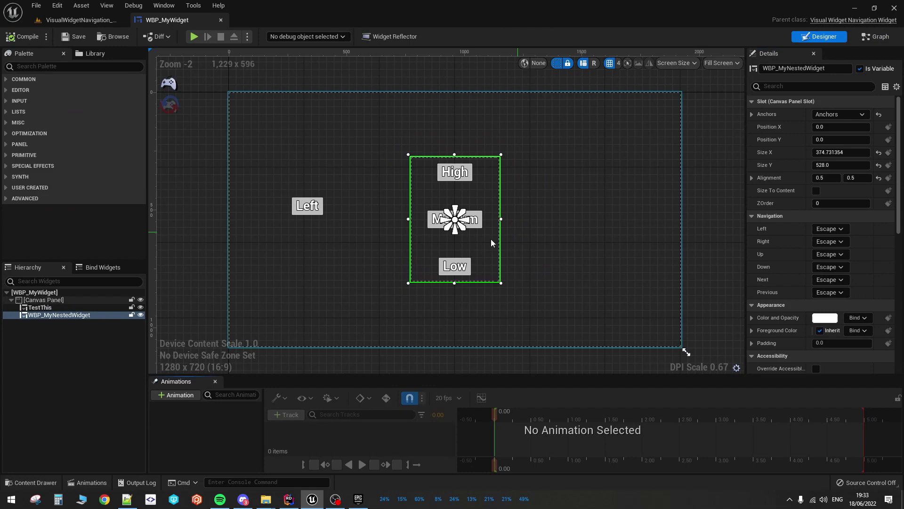
scroll(442, 250, "up", 2)
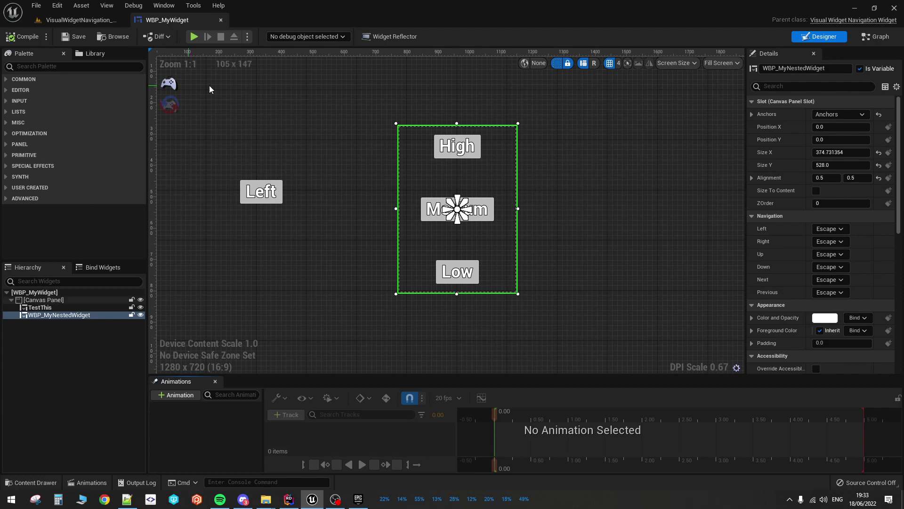
In UI Navigation Mode, clear Left's navigation link to Low and save WBP_MyWidget with Ctrl+S.
left_click(170, 84)
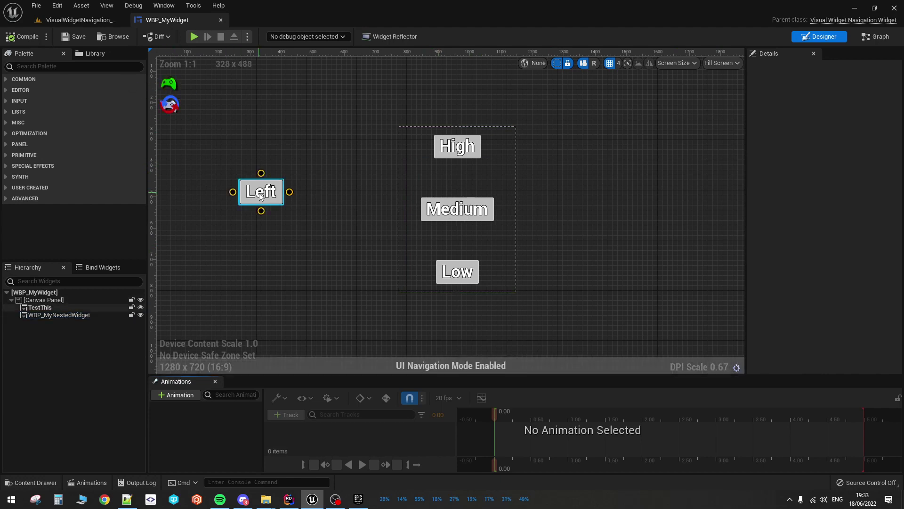
left_click_drag(383, 162, 468, 279)
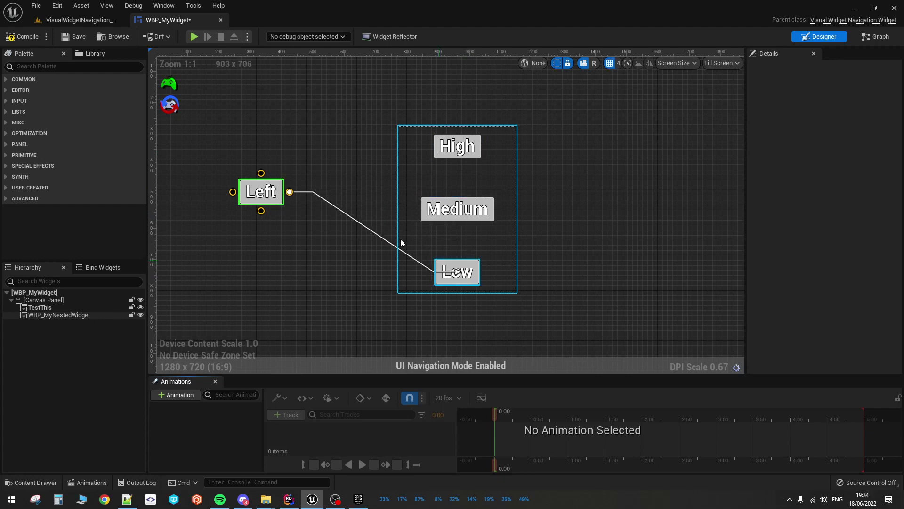
left_click_drag(401, 242, 266, 137)
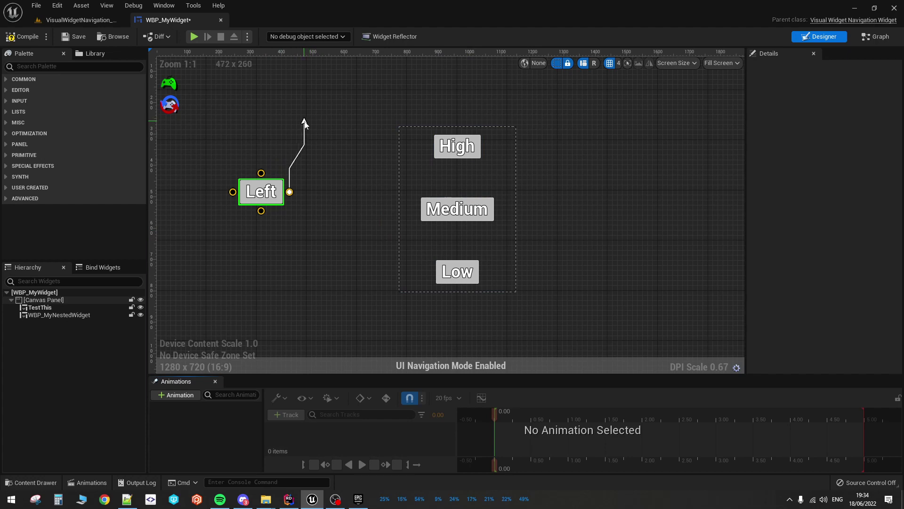
left_click_drag(306, 121, 322, 107)
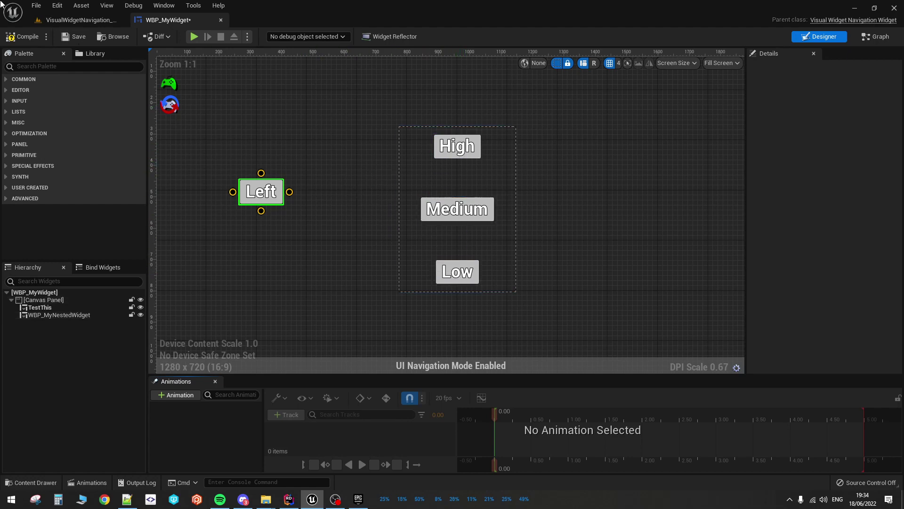
key("ctrl+s")
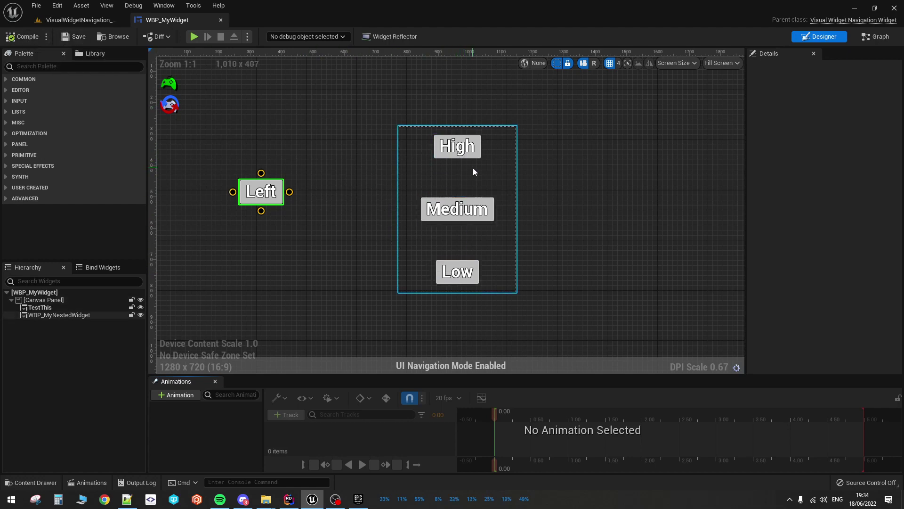
Open WBP_MyNestedWidget from the Content Browser for editing.
left_click(80, 19)
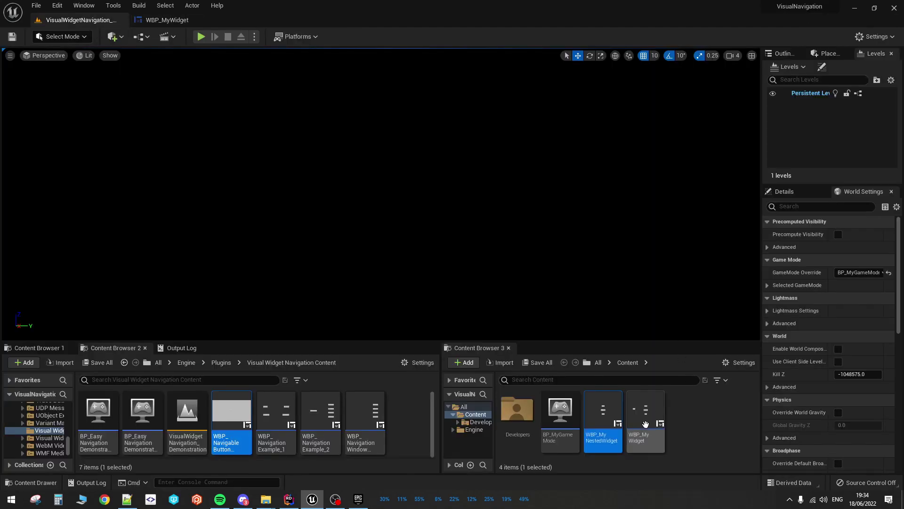
double_click(645, 426)
left_click(70, 20)
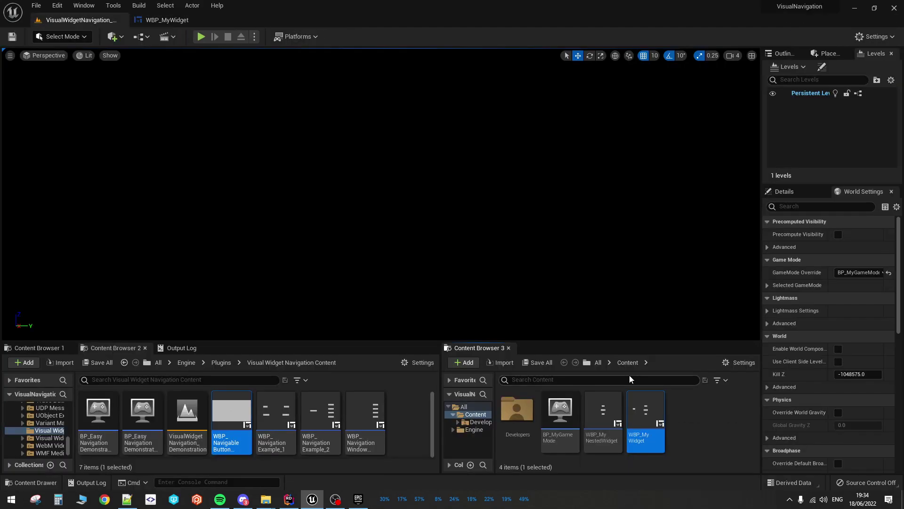
left_click(615, 398)
double_click(615, 398)
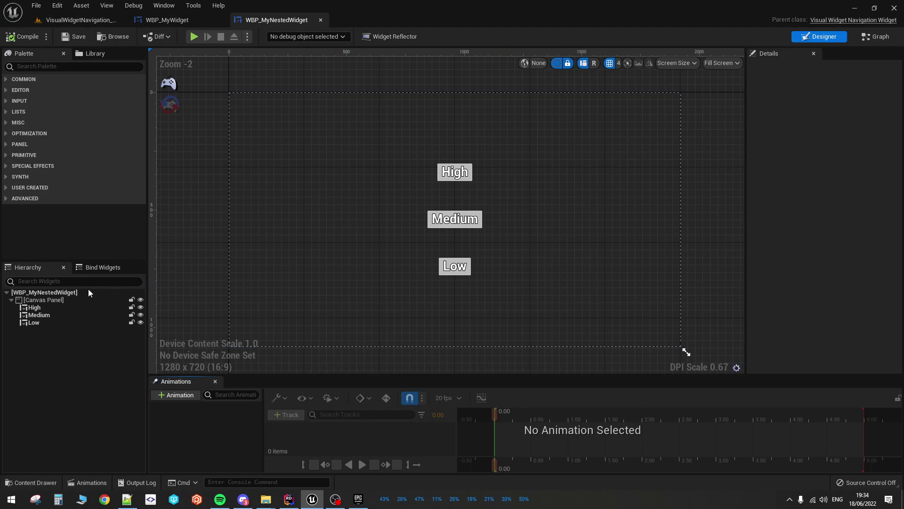
Tick Is Focusable on the nested widget's root via a 'focu' search, then compile.
left_click(70, 292)
left_click(832, 88)
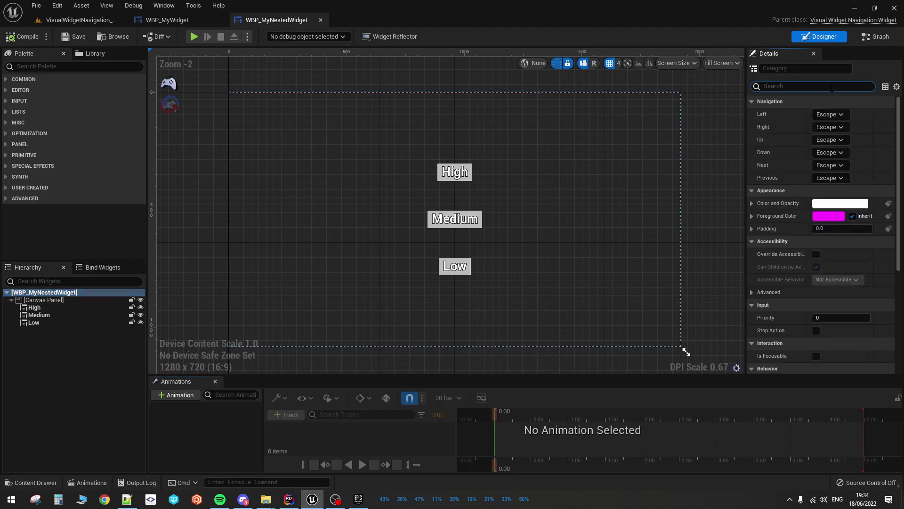
type("focu")
left_click(817, 114)
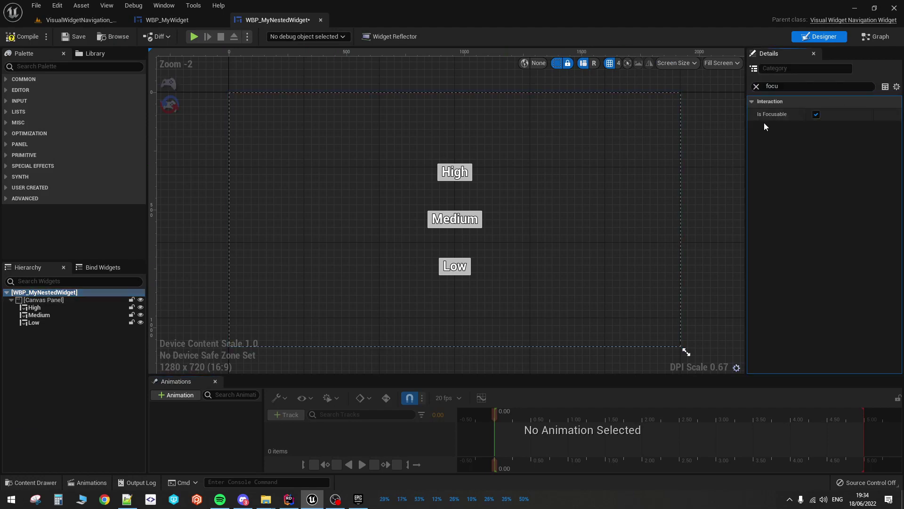
left_click(757, 87)
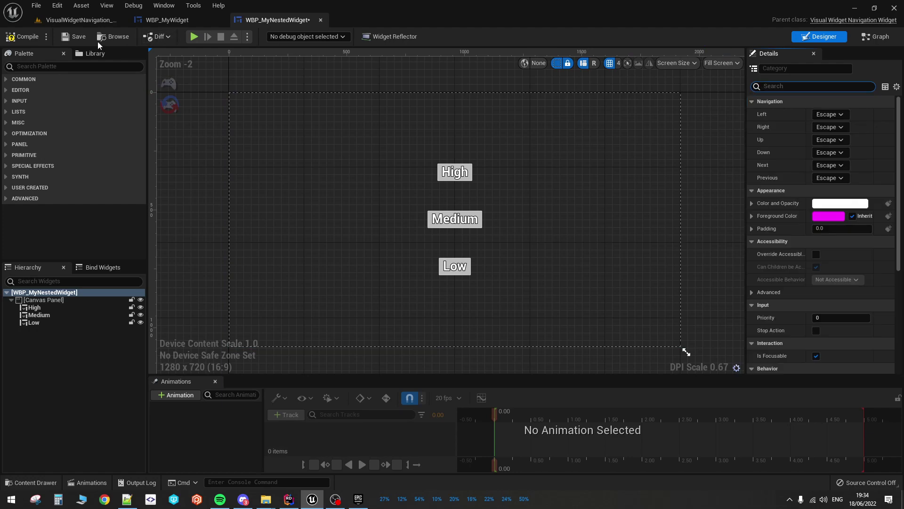
left_click(22, 36)
In WBP_MyWidget, tick Is Focusable on the nested widget instance and save.
left_click(167, 20)
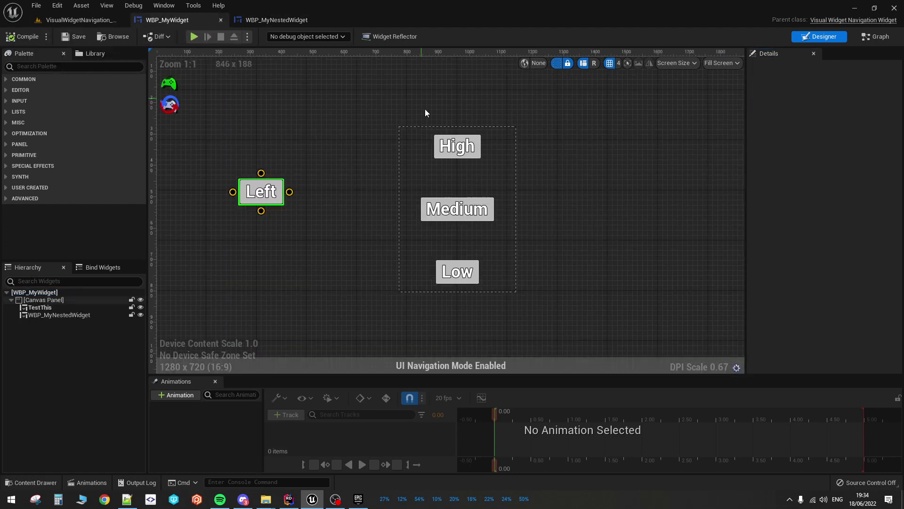
left_click(448, 149)
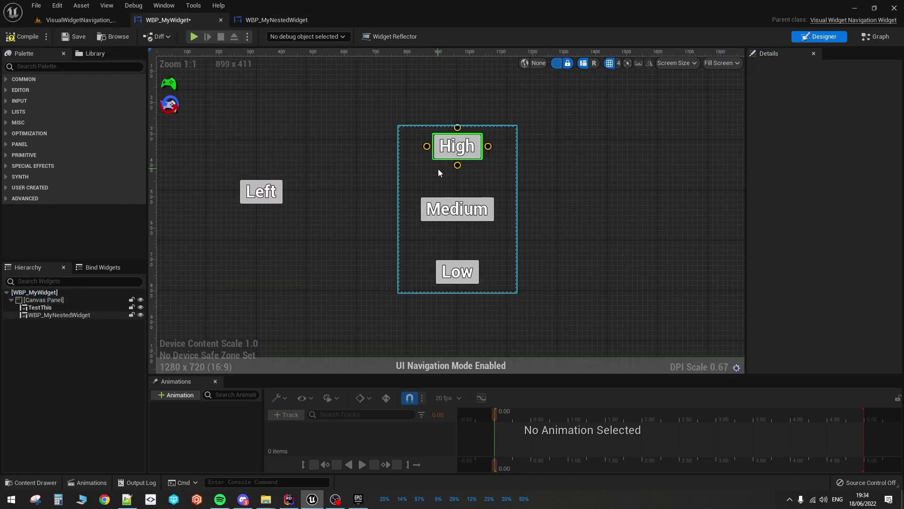
left_click(170, 85)
left_click(458, 208)
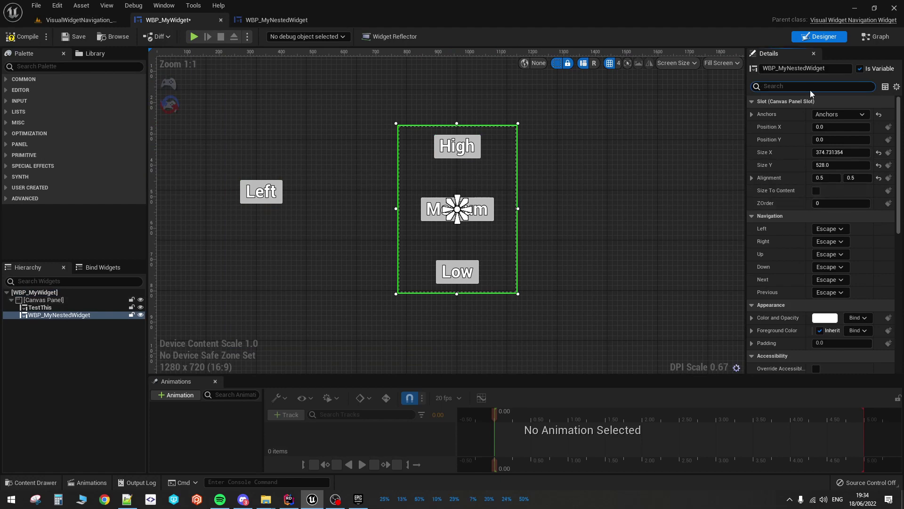
type("f")
key("ctrl+a")
type("focu")
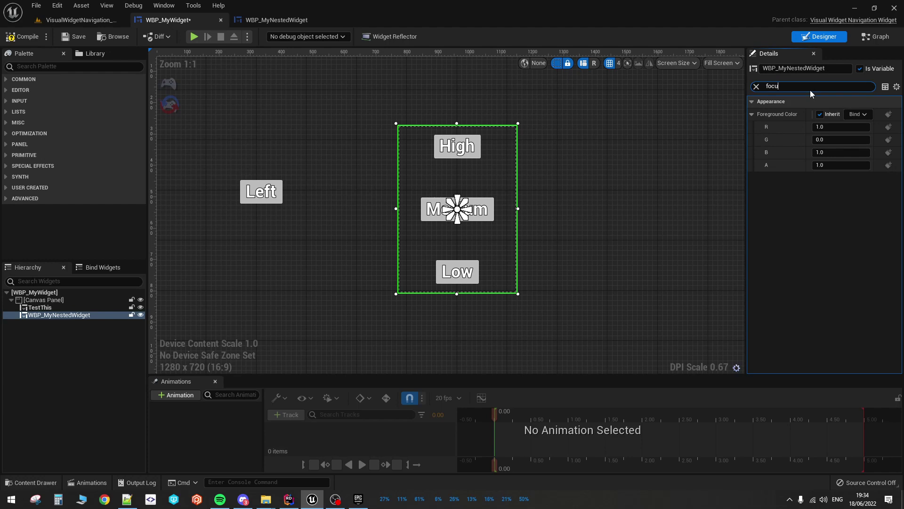
left_click(879, 121)
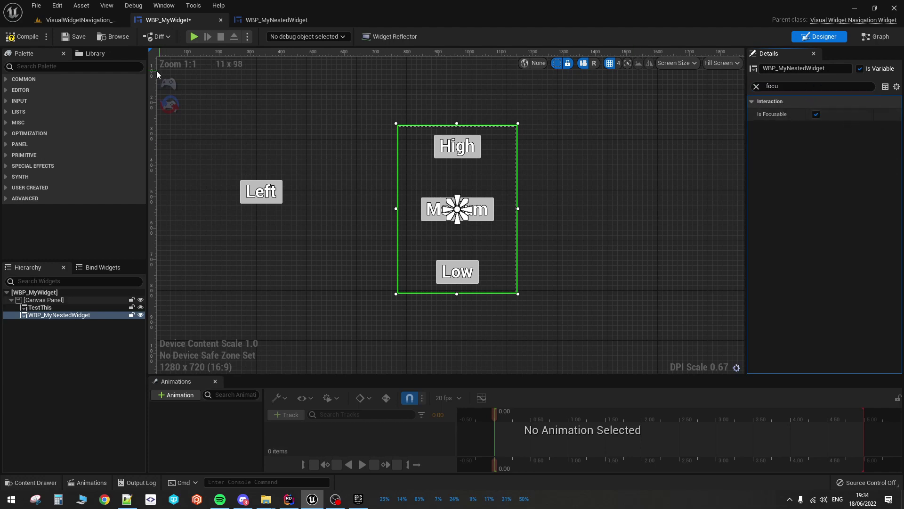
left_click(66, 38)
In UI Navigation Mode, link Left's navigation to the nested widget box and compile.
left_click(255, 200)
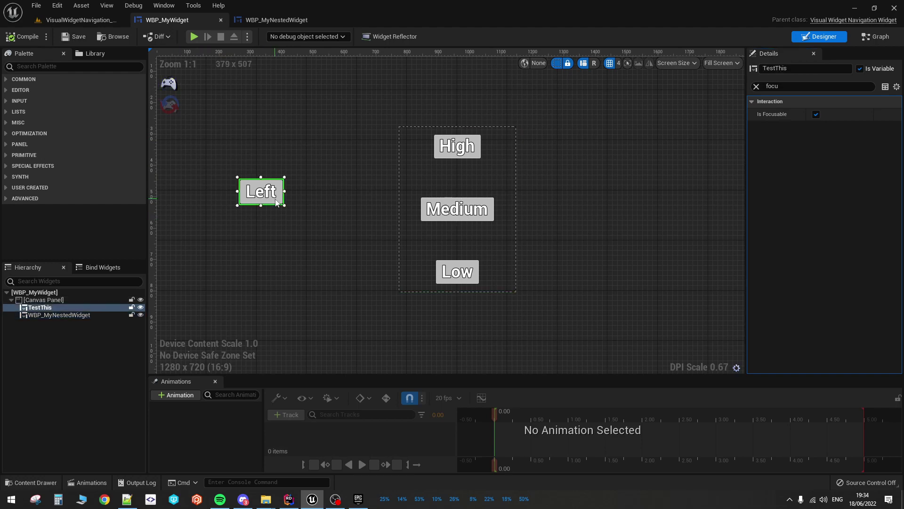
left_click(172, 84)
left_click(266, 184)
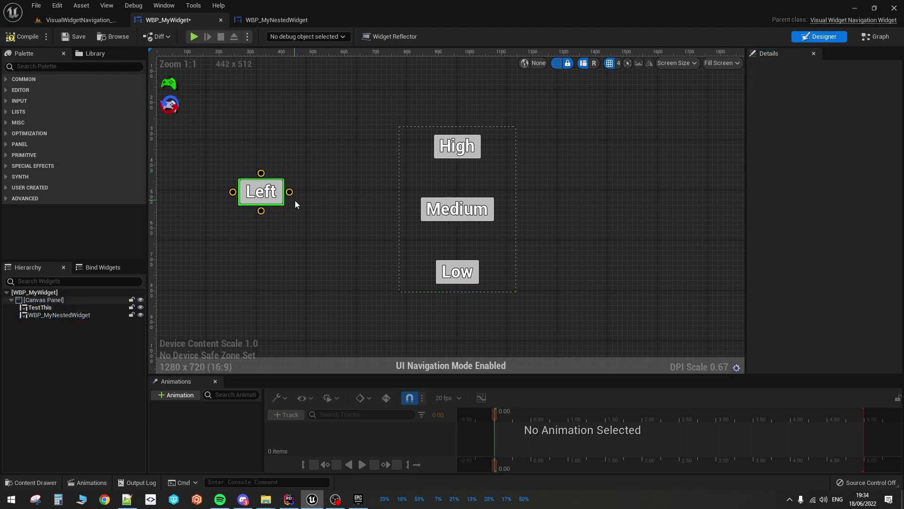
left_click_drag(289, 192, 392, 166)
left_click_drag(395, 162, 400, 160)
left_click(14, 38)
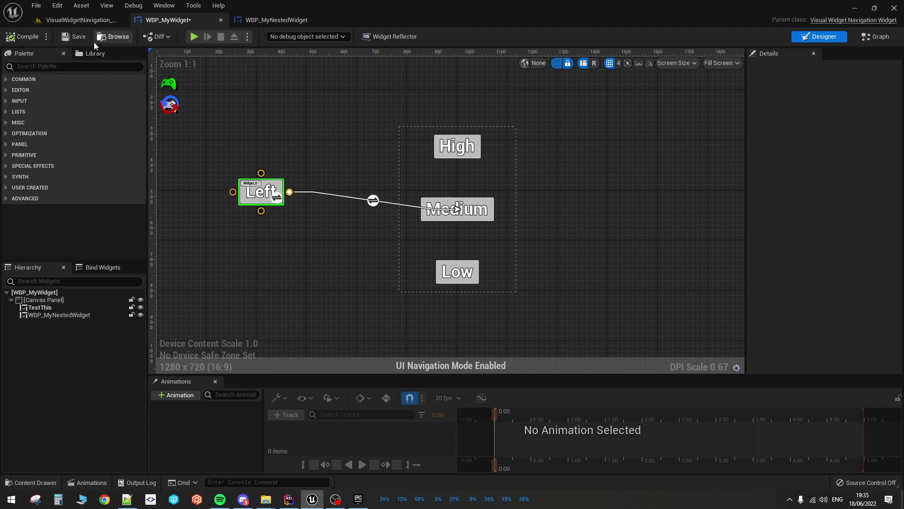
In WBP_MyNestedWidget's Graph, override the On Focus Received function.
left_click(278, 20)
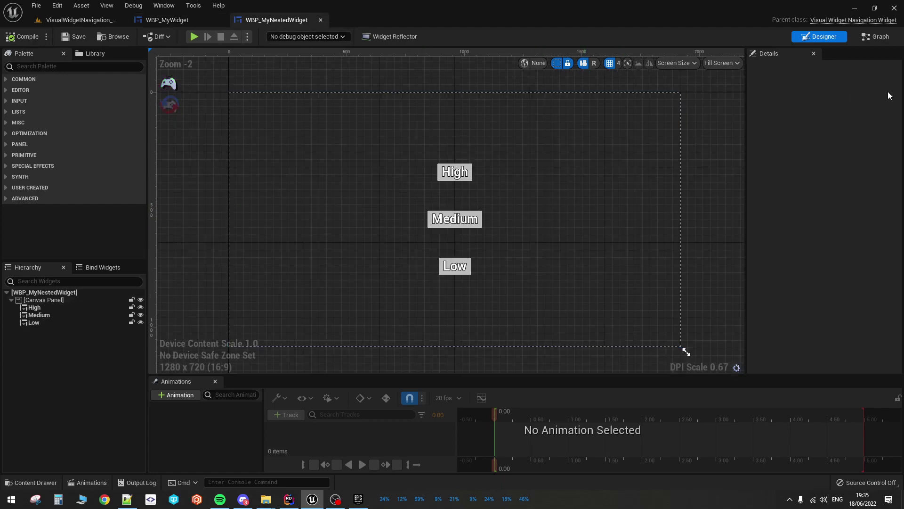
left_click(875, 37)
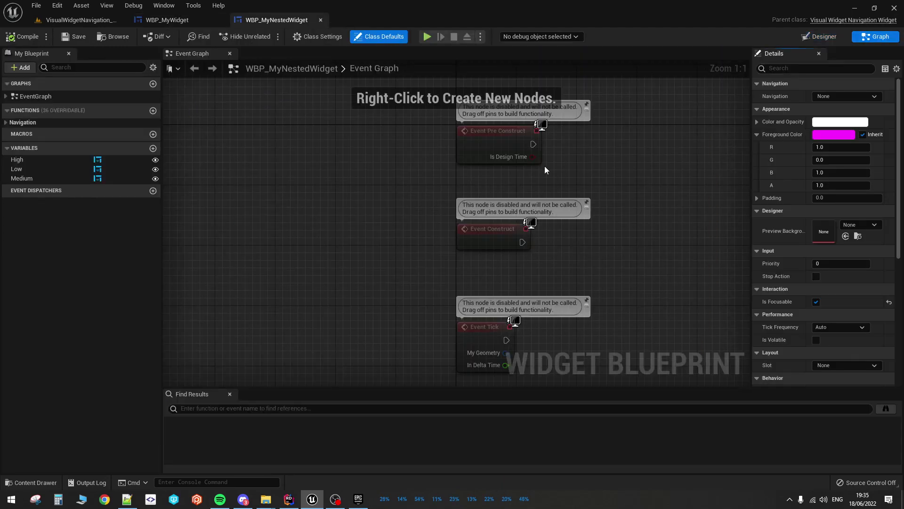
left_click(125, 110)
type("focu")
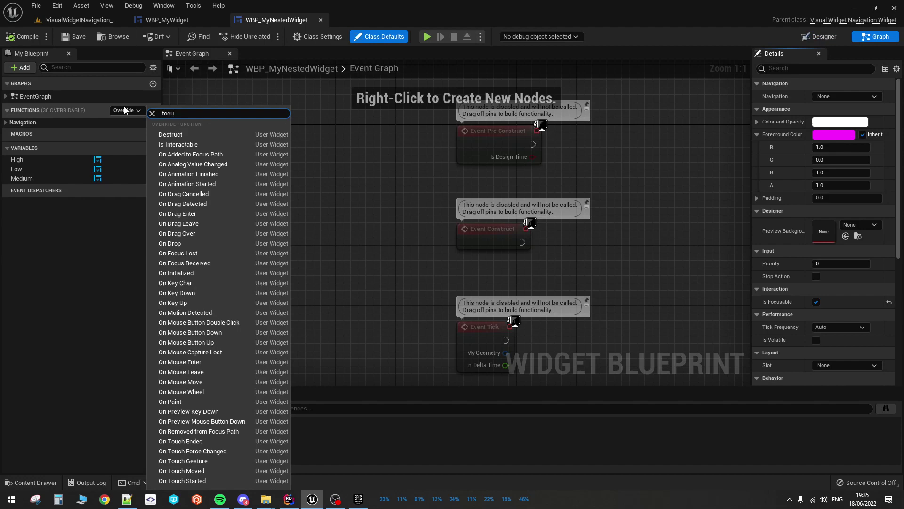
left_click(165, 153)
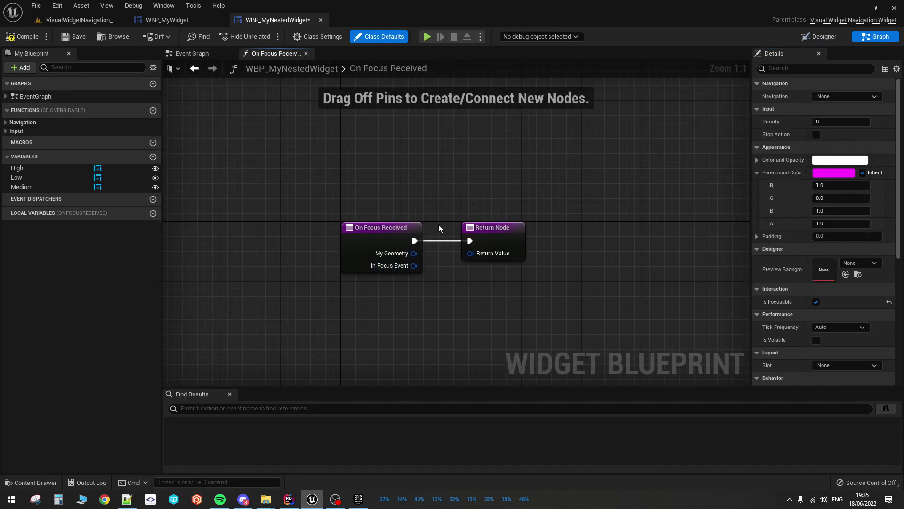
Wire a Print String node after On Focus Received and return a Handled value.
left_click_drag(414, 240, 436, 170)
type("pri")
key("Return")
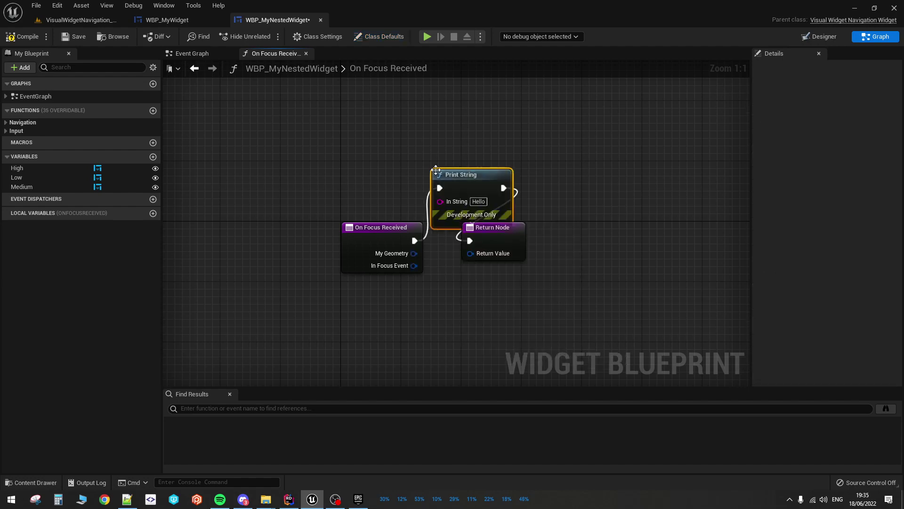
left_click_drag(516, 239, 623, 225)
left_click_drag(504, 182, 519, 235)
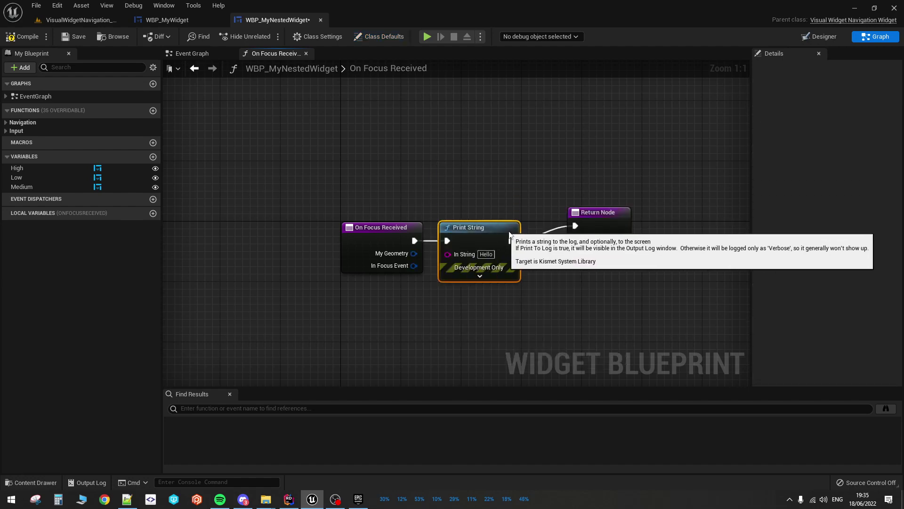
left_click_drag(615, 220, 541, 302)
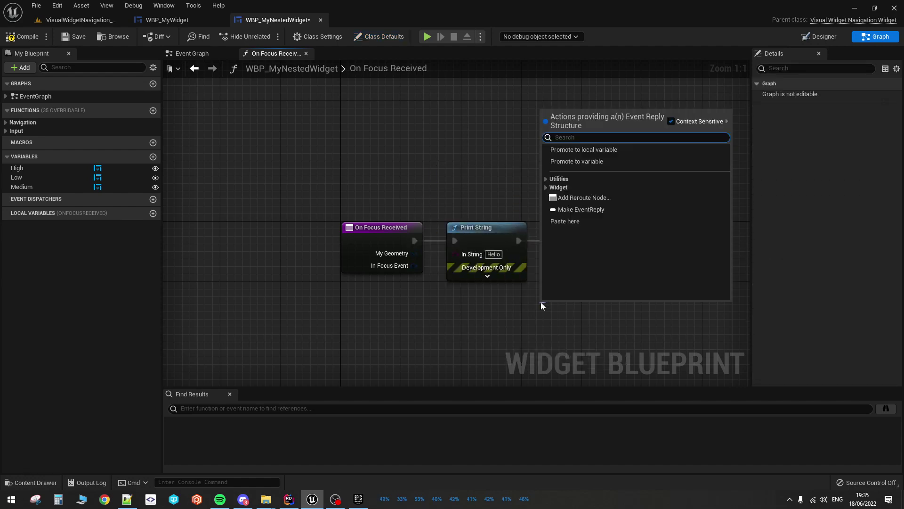
type("hand")
key("Return")
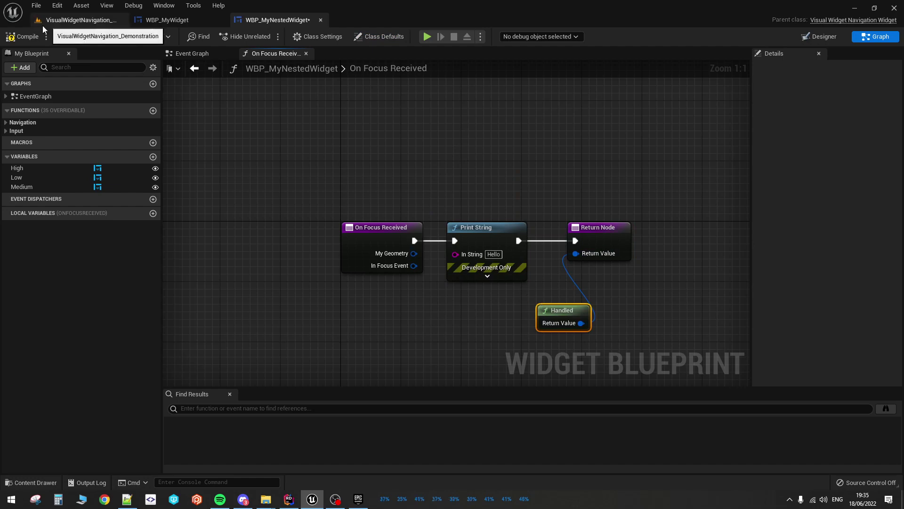
Compile and save WBP_MyNestedWidget, then go back to WBP_MyWidget.
left_click(24, 36)
left_click(74, 36)
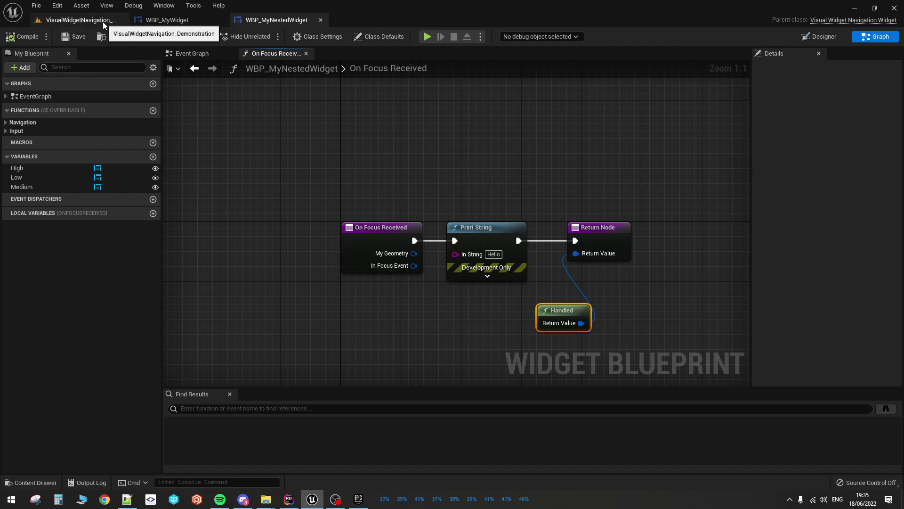
left_click(171, 20)
Play-test the level to see Hello printed, stop, and reopen WBP_MyNestedWidget's focus graph.
left_click(78, 18)
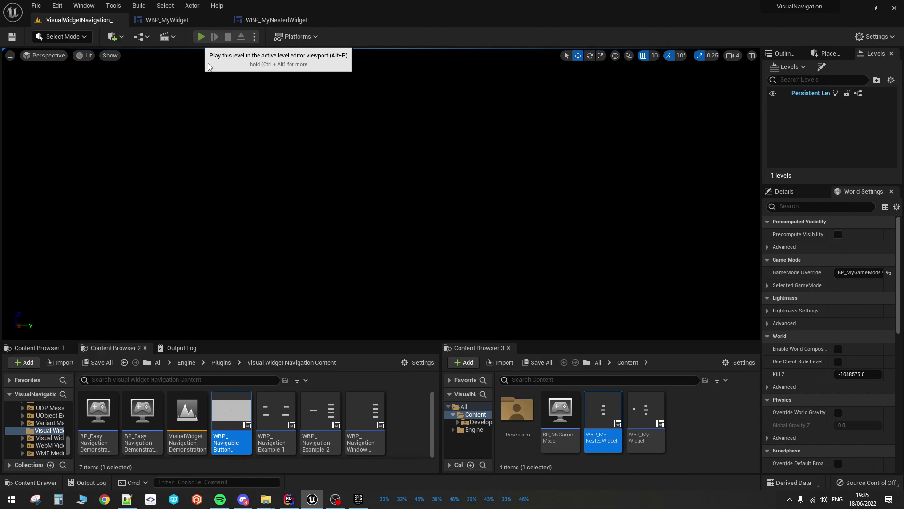
left_click(202, 36)
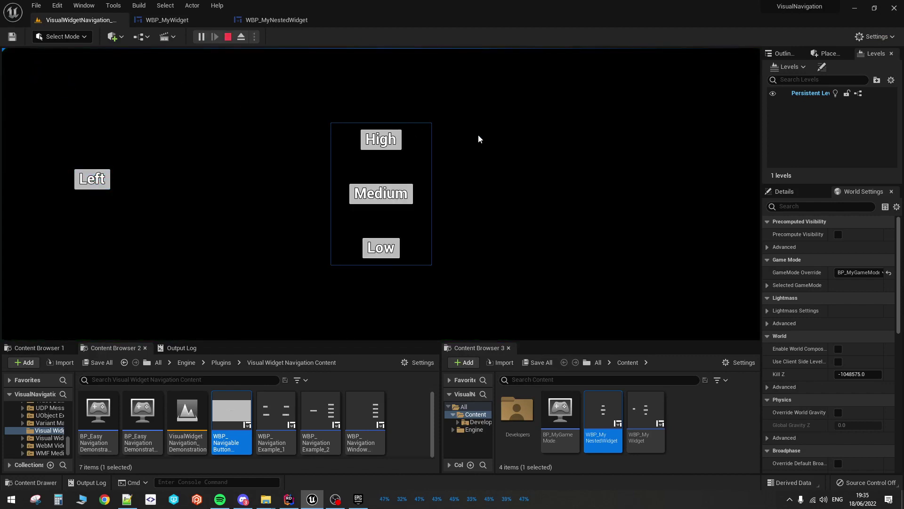
left_click(228, 37)
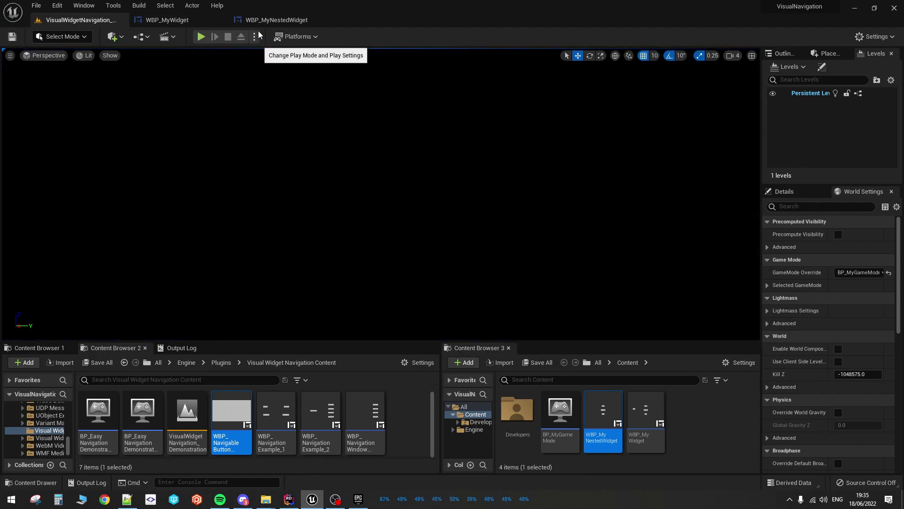
left_click(256, 23)
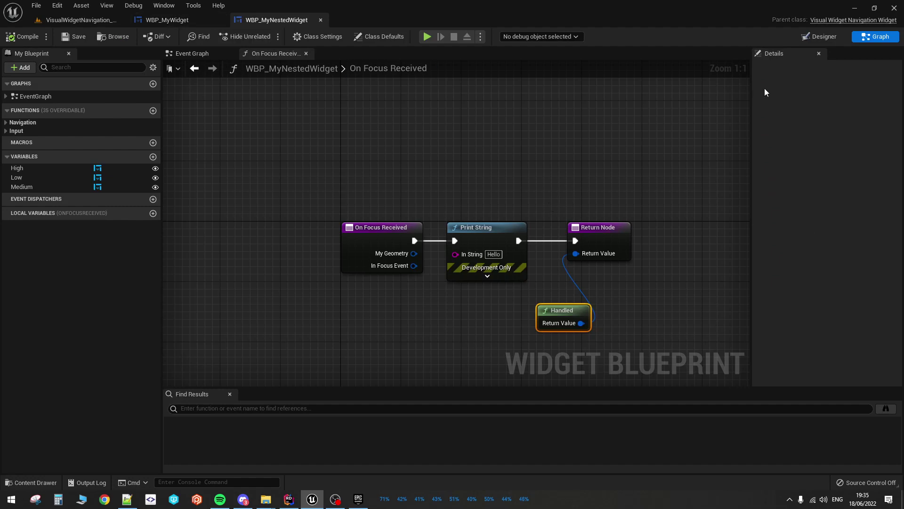
Delete the Print String node from the On Focus Received graph.
left_click(475, 240)
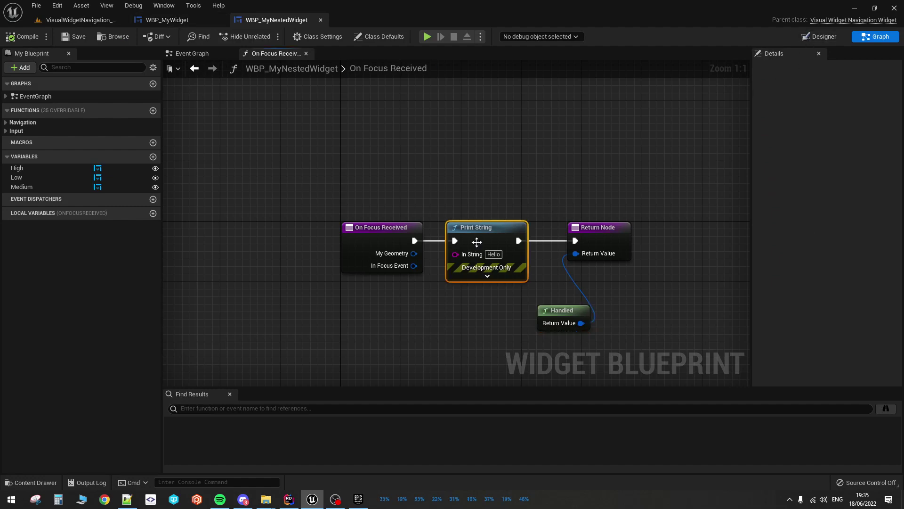
key("Delete")
left_click(819, 37)
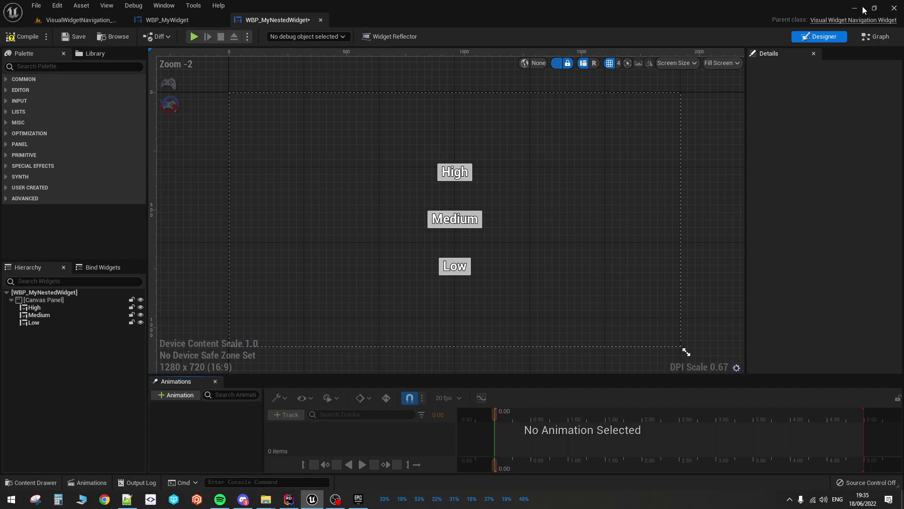
left_click(878, 37)
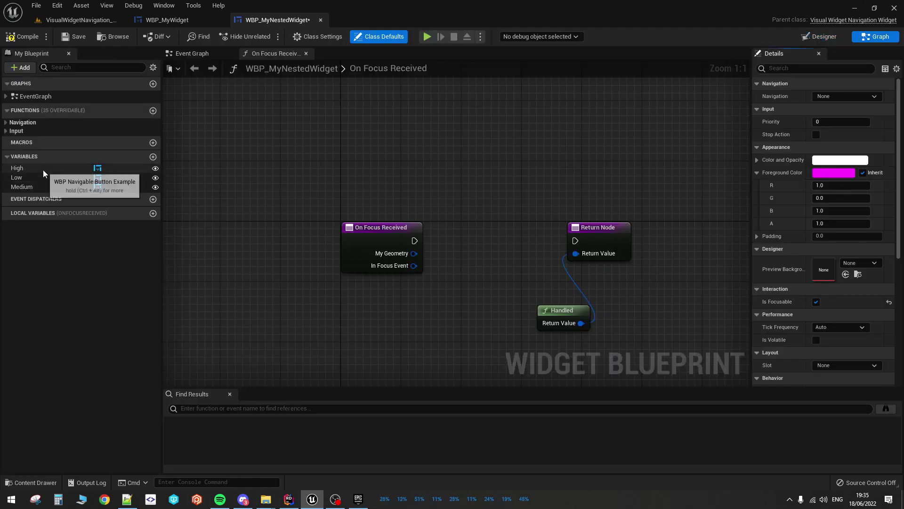
Add a High Get node feeding Navigate To, wired between On Focus Received and the Return Node.
left_click_drag(43, 168, 485, 231)
left_click(386, 185)
type("s")
key("BackSpace")
type("navi")
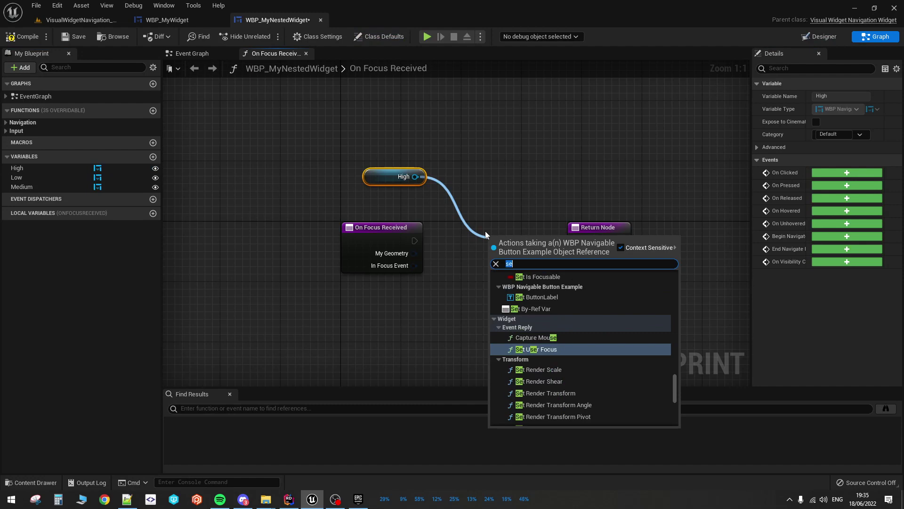
key("Return")
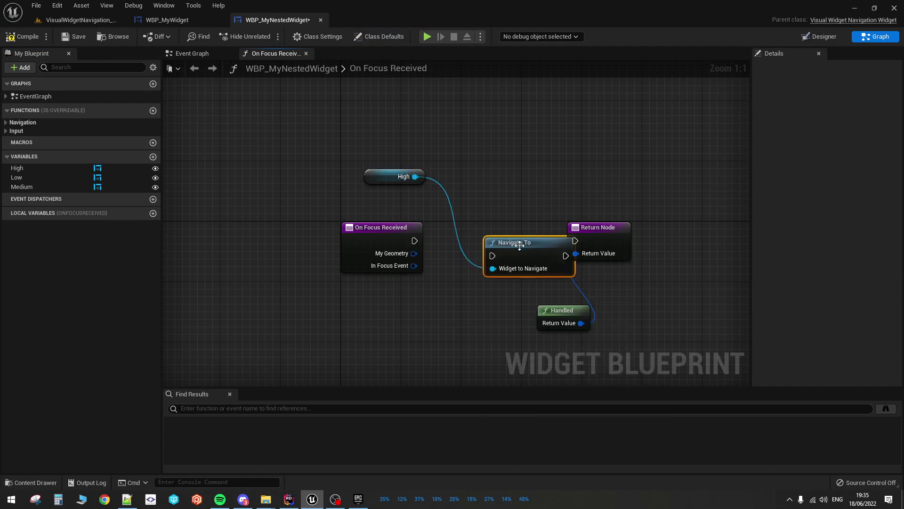
left_click_drag(415, 242, 448, 242)
left_click_drag(520, 241, 576, 240)
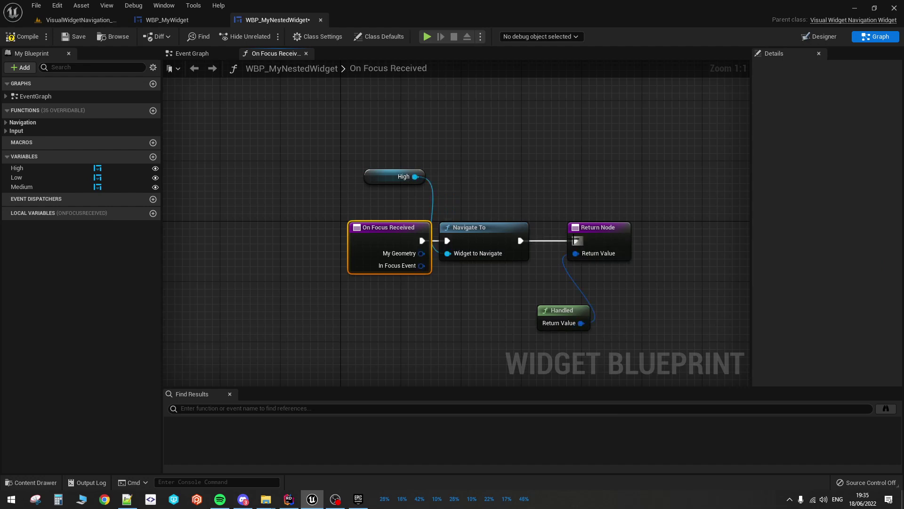
left_click_drag(379, 185, 386, 207)
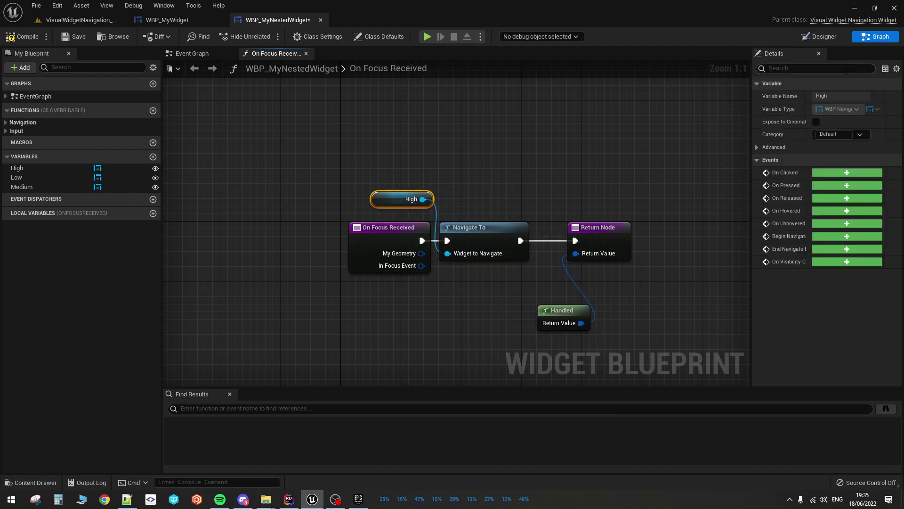
Save WBP_MyNestedWidget, then compile and save WBP_MyWidget.
left_click(823, 38)
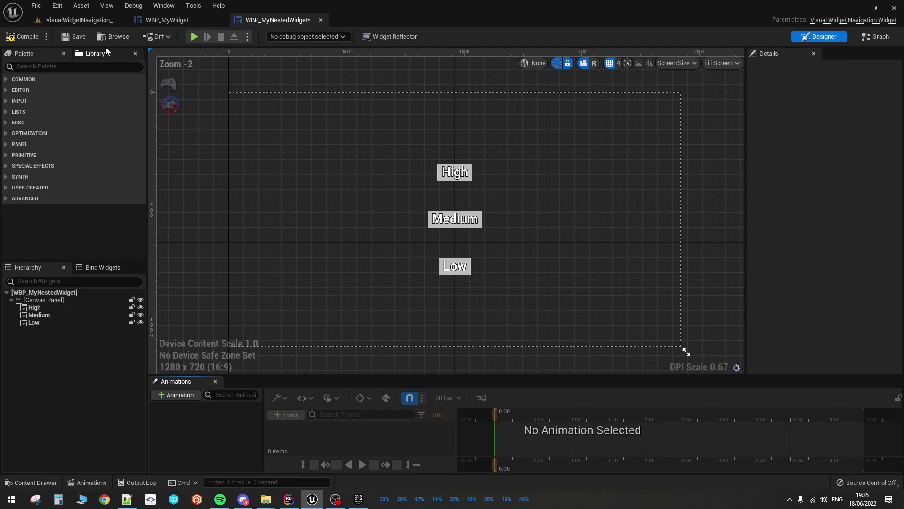
left_click(66, 38)
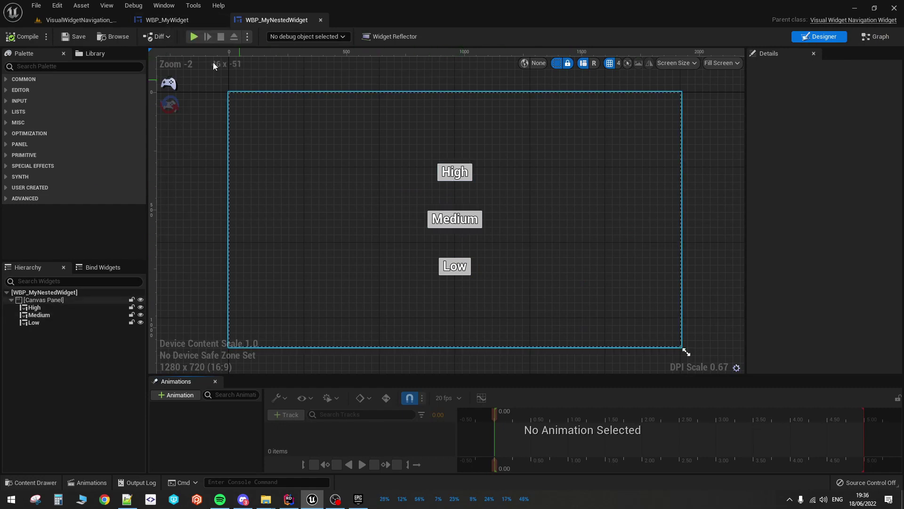
left_click(167, 20)
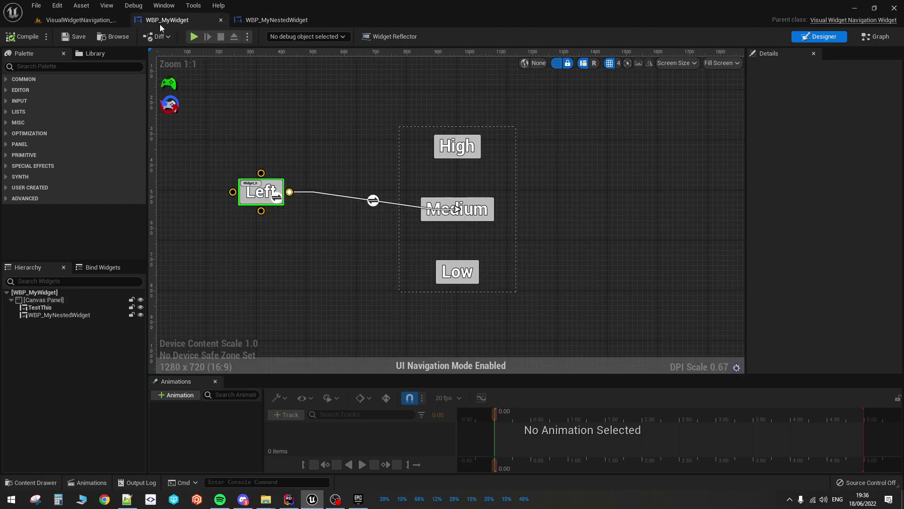
left_click(23, 37)
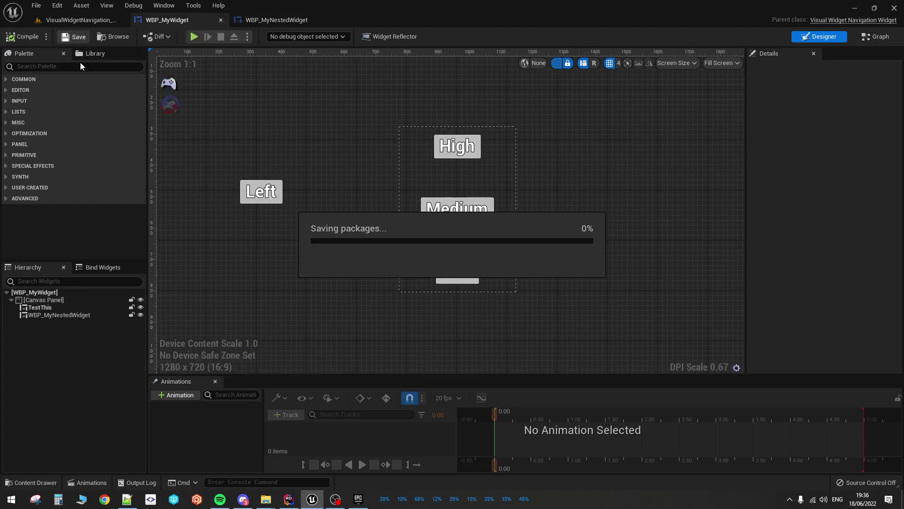
left_click(277, 194)
Show the navigation links on the canvas and start Play in the level editor.
left_click(168, 83)
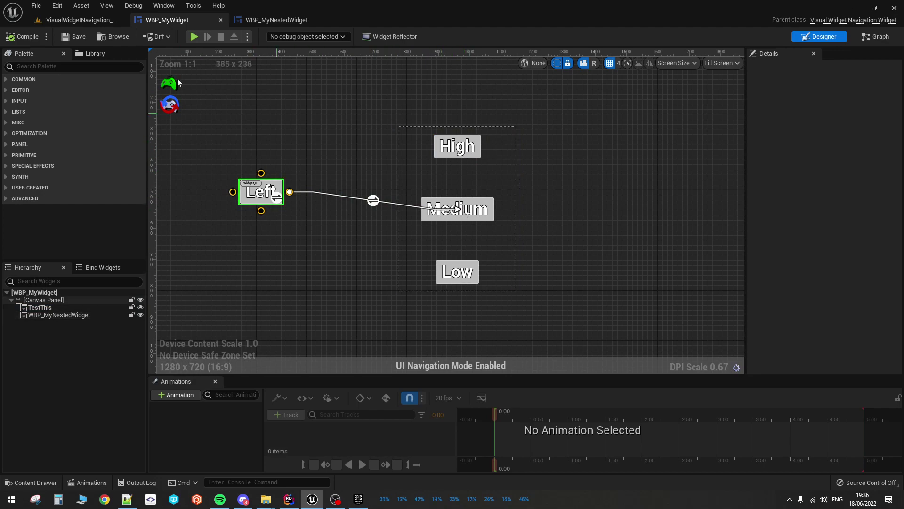
left_click(63, 21)
left_click(201, 36)
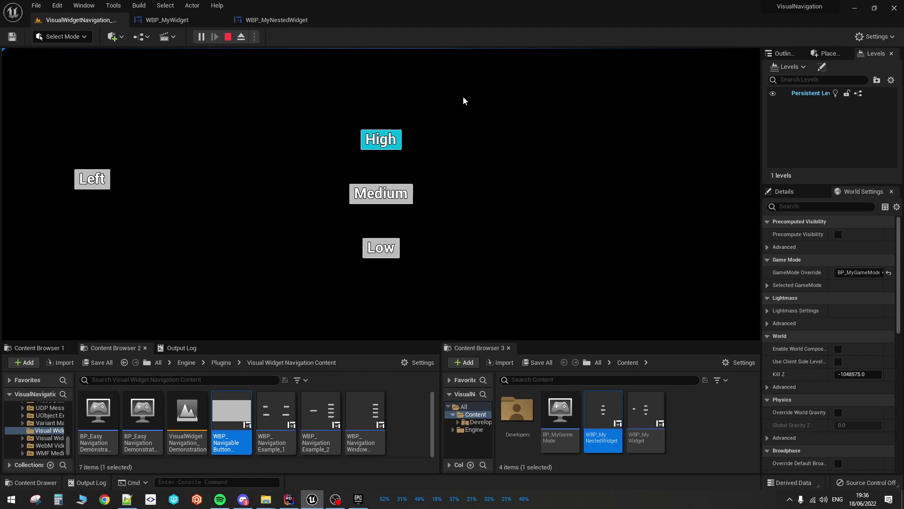
Press Down twice to cycle focus through High, Medium and Low, then stop the session.
key("Down")
key("Down")
key("Down")
key("Down")
key("Down")
key("Down")
key("Down")
key("Down")
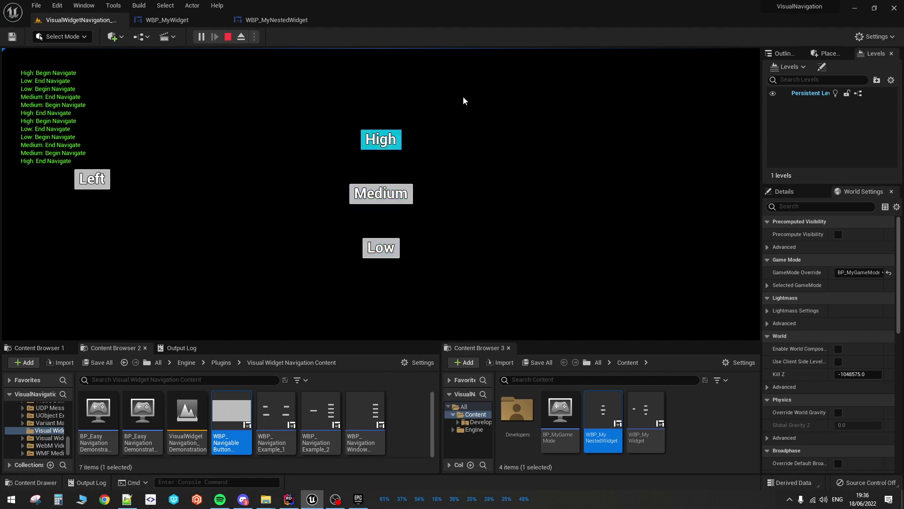
key("Down")
key("Down")
key("Down")
key("Down")
key("Down")
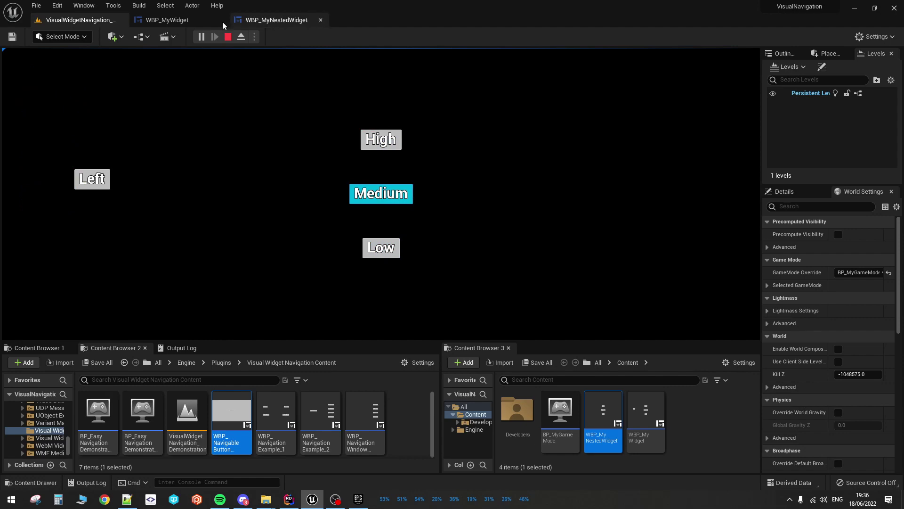
left_click(227, 36)
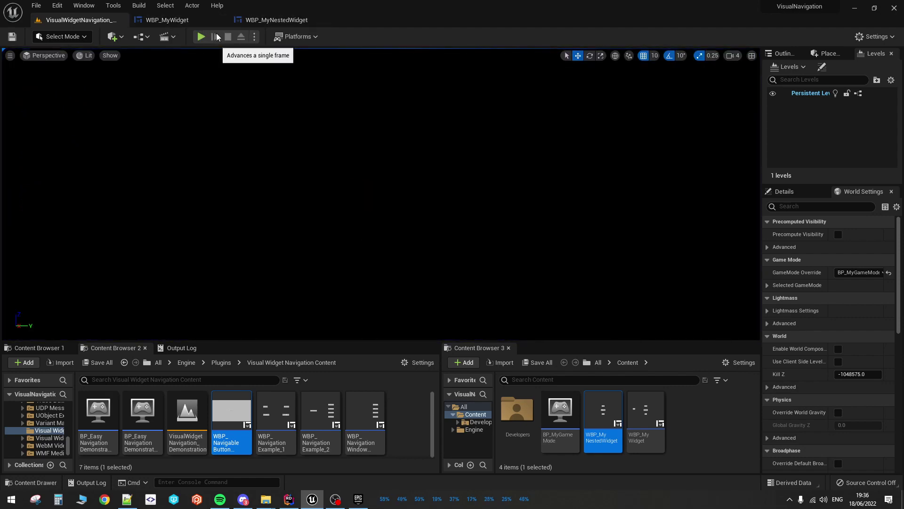
Hide navigation links, select the nested widget in WBP_MyWidget, and clear the Details filter.
left_click(276, 21)
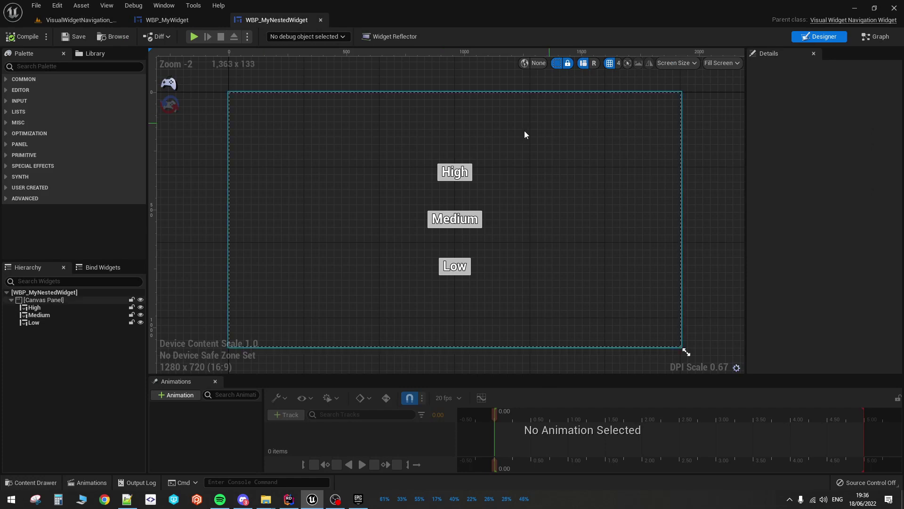
left_click(189, 20)
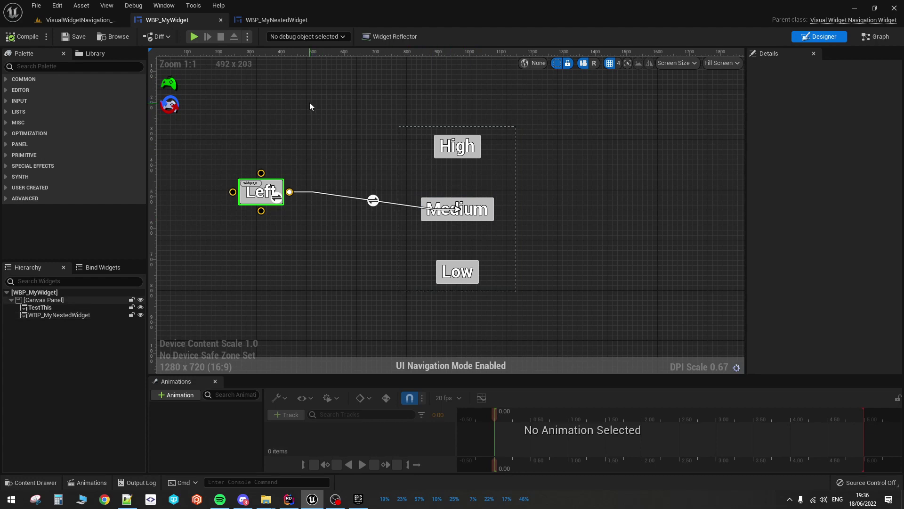
left_click(266, 21)
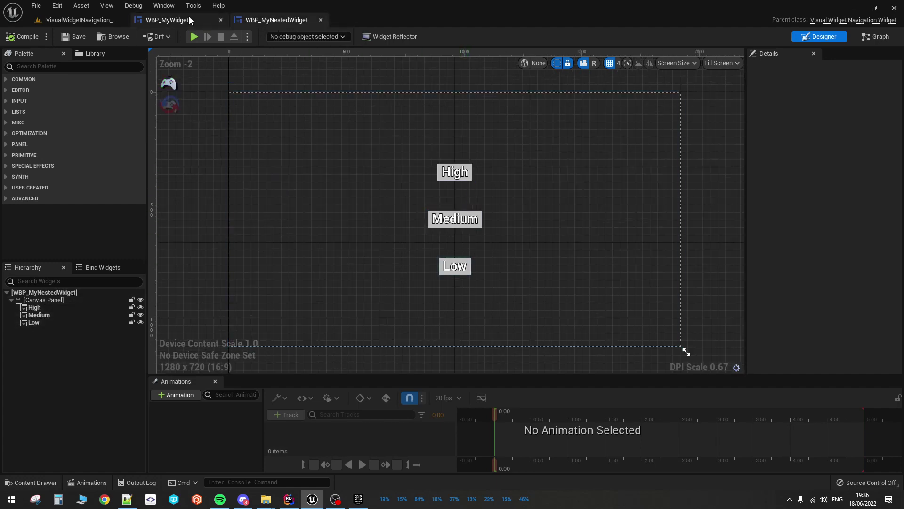
left_click(168, 20)
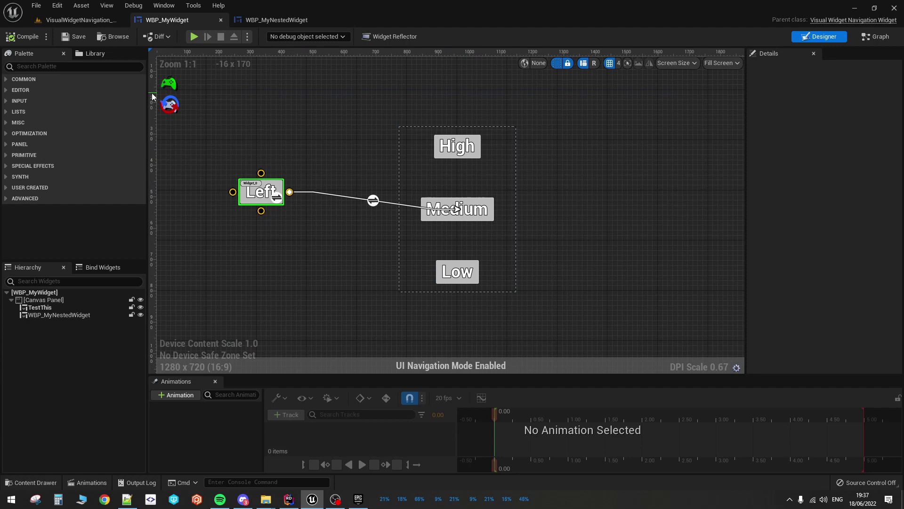
left_click(169, 83)
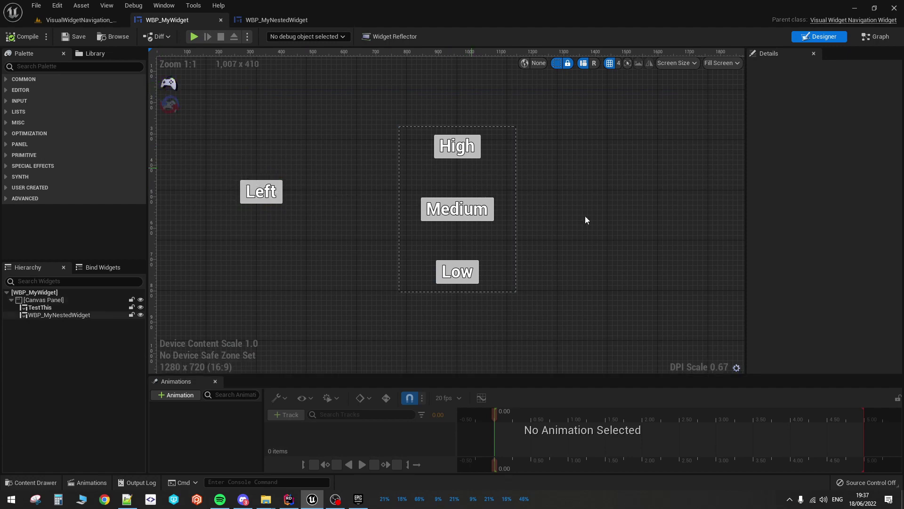
left_click(493, 166)
left_click(757, 87)
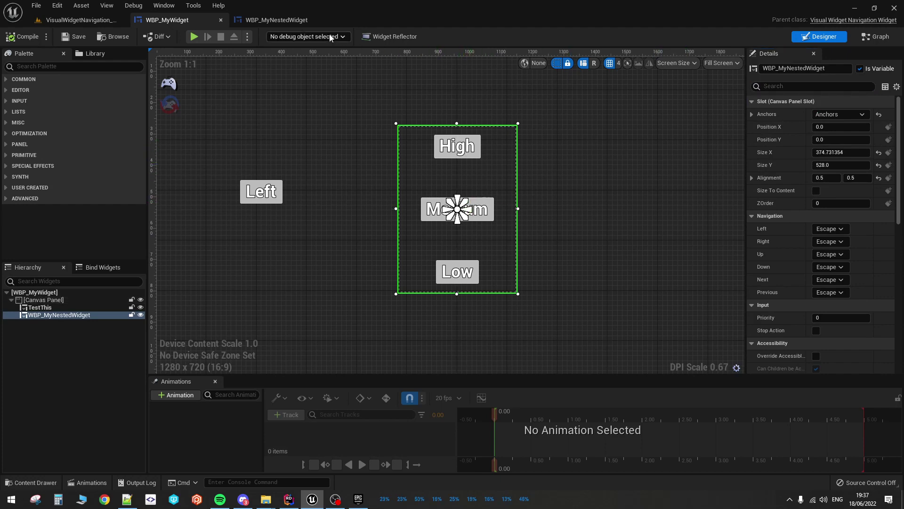
Re-enable navigation display in WBP_MyWidget and select Left to show its link into Medium.
left_click(278, 20)
left_click(160, 20)
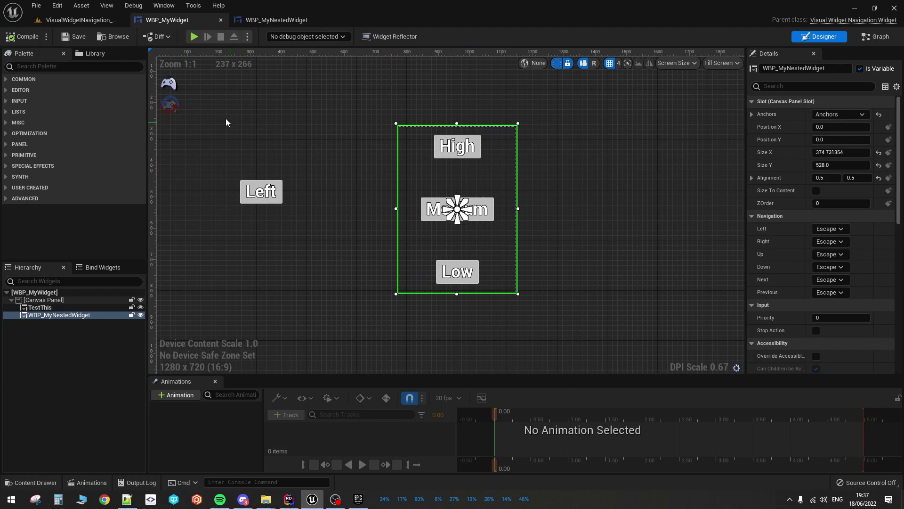
left_click(169, 83)
left_click(261, 191)
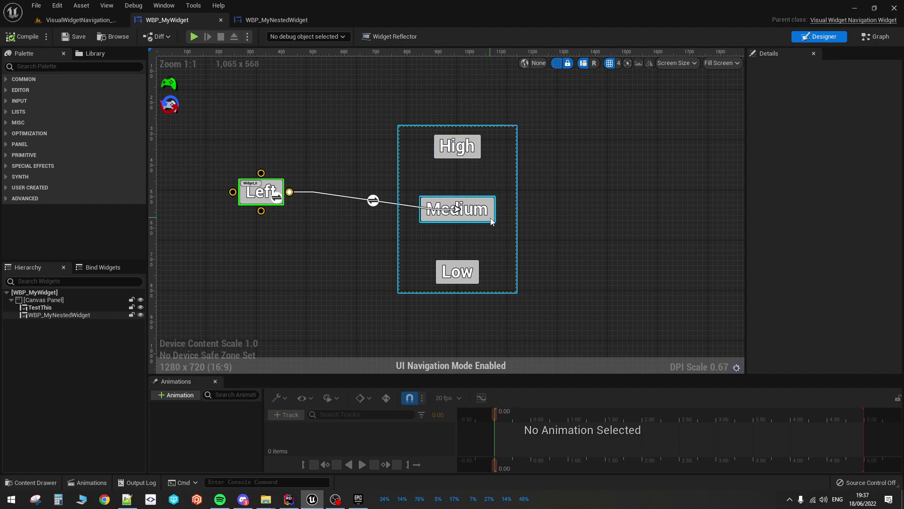
Select High, Medium and Low in WBP_MyWidget to inspect their navigation links.
left_click(470, 146)
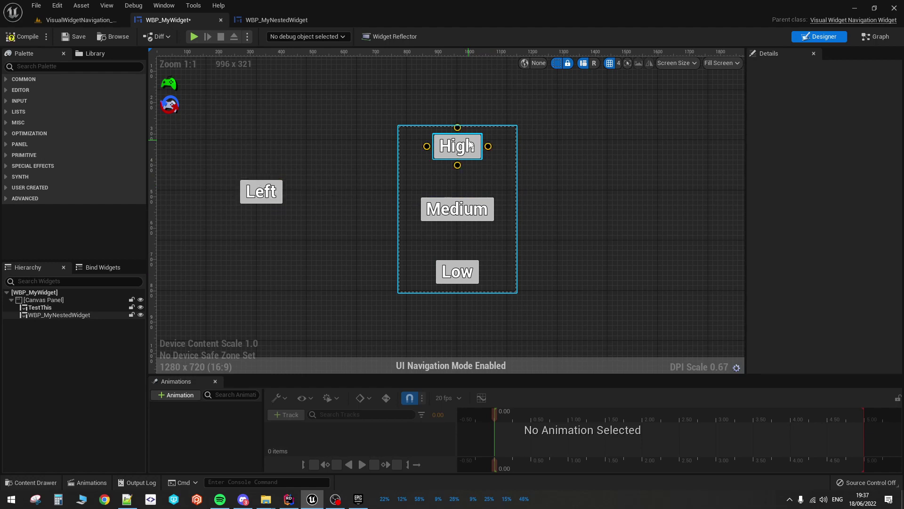
left_click(465, 209)
left_click(467, 277)
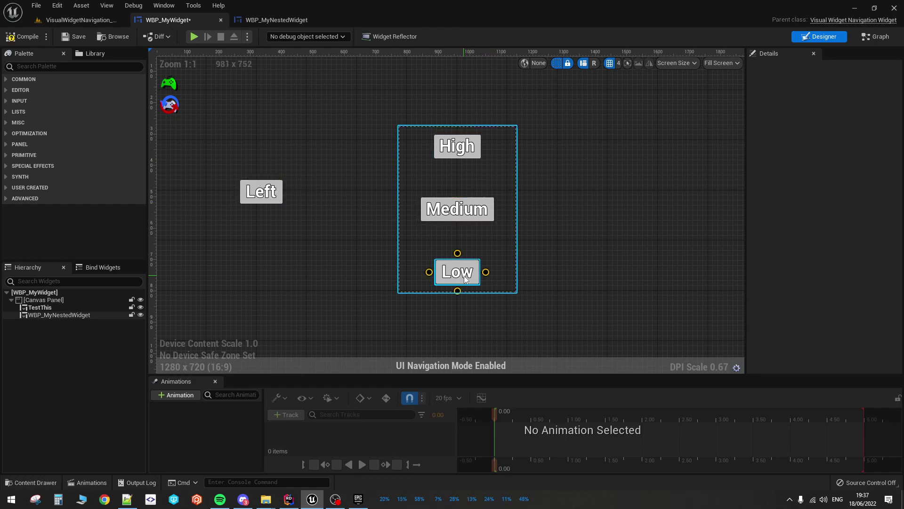
left_click(276, 19)
left_click(163, 19)
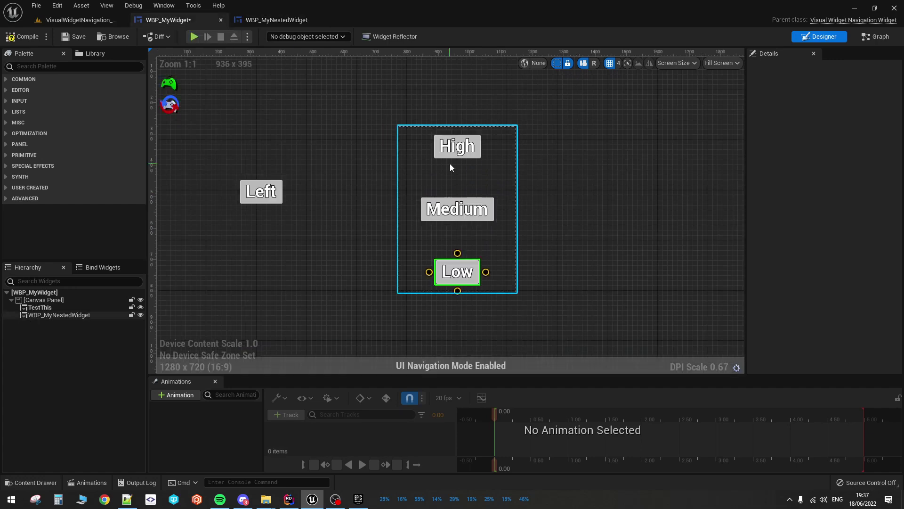
left_click(457, 209)
left_click(469, 150)
left_click(481, 218)
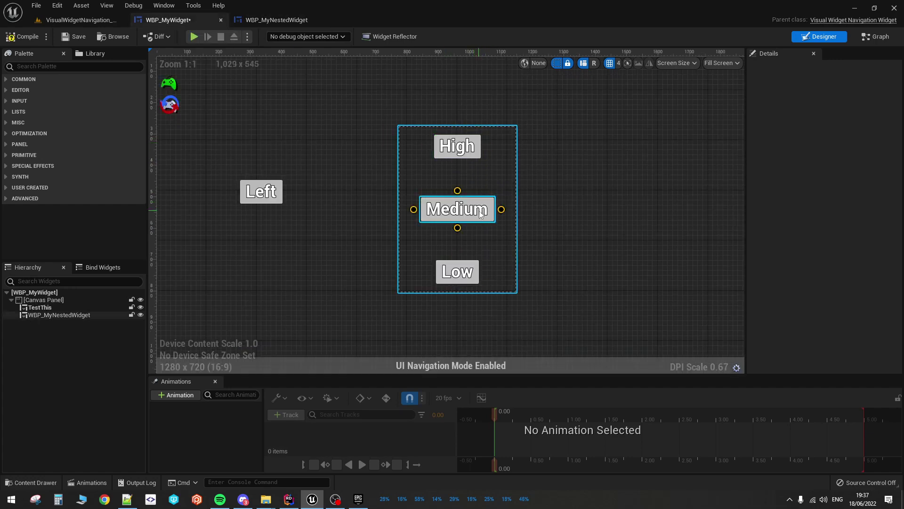
left_click(464, 273)
left_click(464, 210)
left_click(463, 153)
left_click(467, 154)
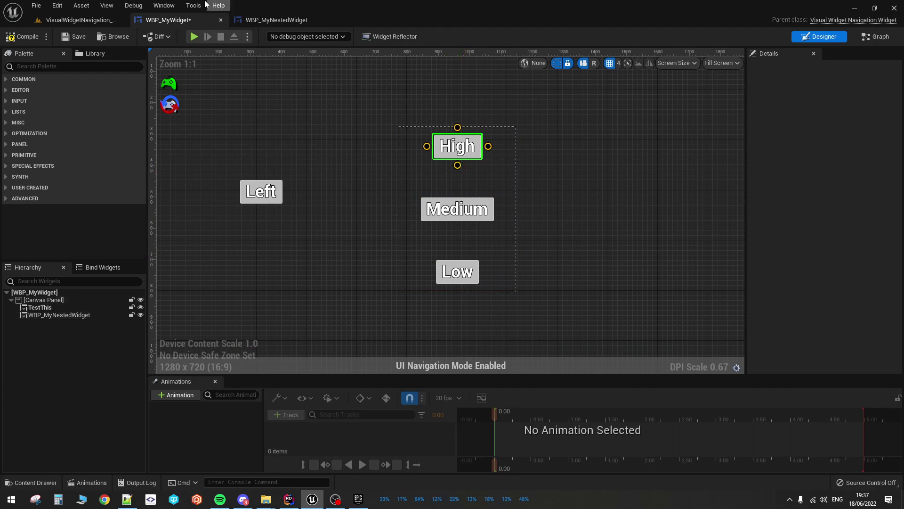
In WBP_MyNestedWidget, check High's navigation links, turn navigation view off and save.
left_click(260, 18)
left_click(174, 86)
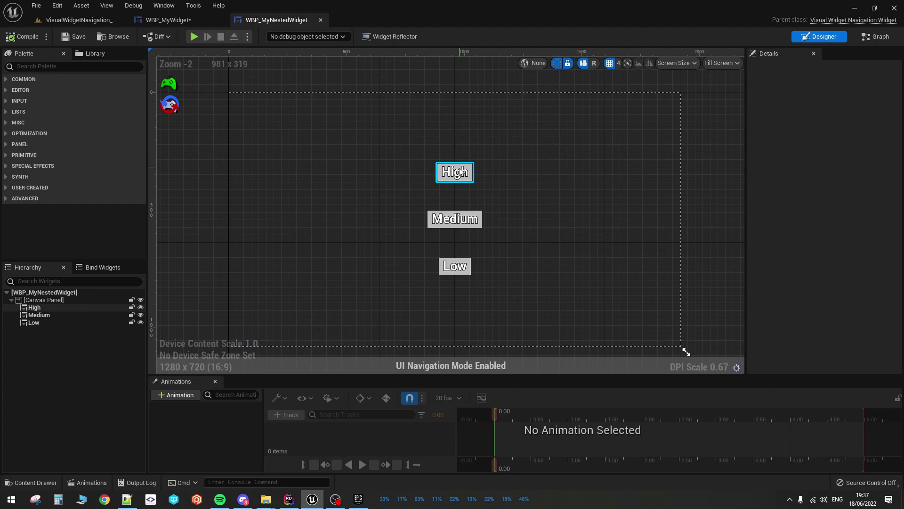
left_click(461, 173)
left_click(169, 84)
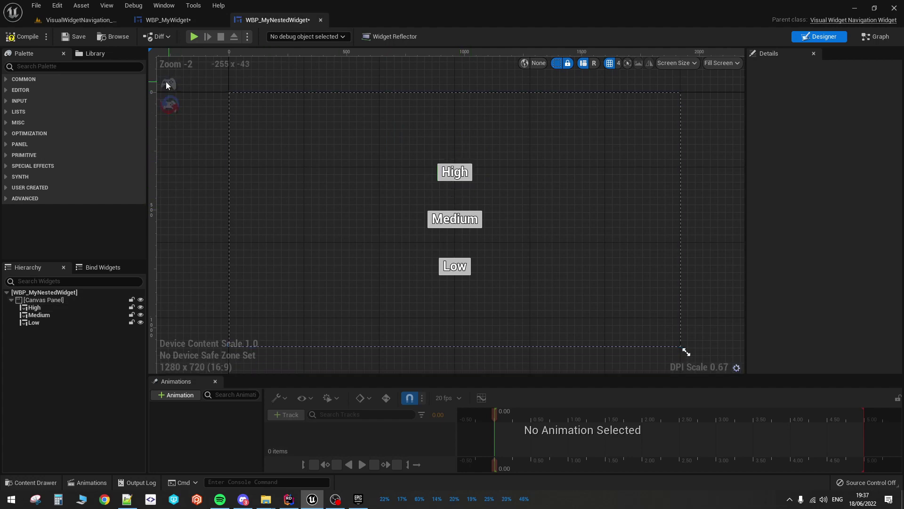
key("ctrl+s")
Save WBP_MyWidget and select the embedded nested widget to see Left's link.
left_click(165, 20)
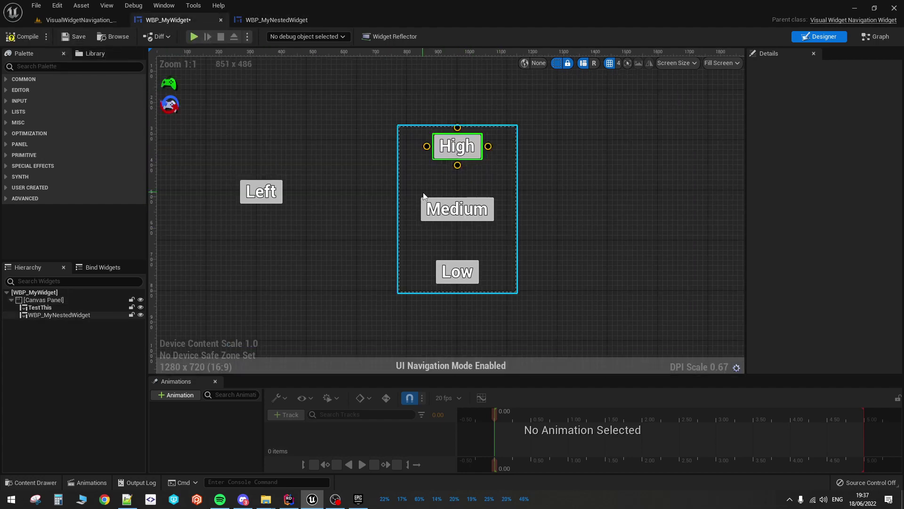
left_click(71, 36)
left_click(468, 211)
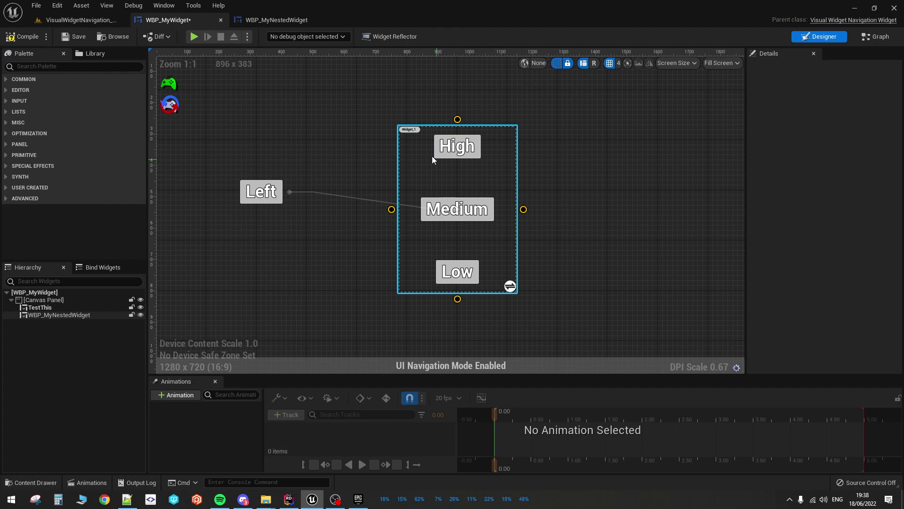
left_click(453, 195)
left_click(456, 177)
Select High, Medium, Low and then Left to review Left's existing navigation link.
left_click(466, 148)
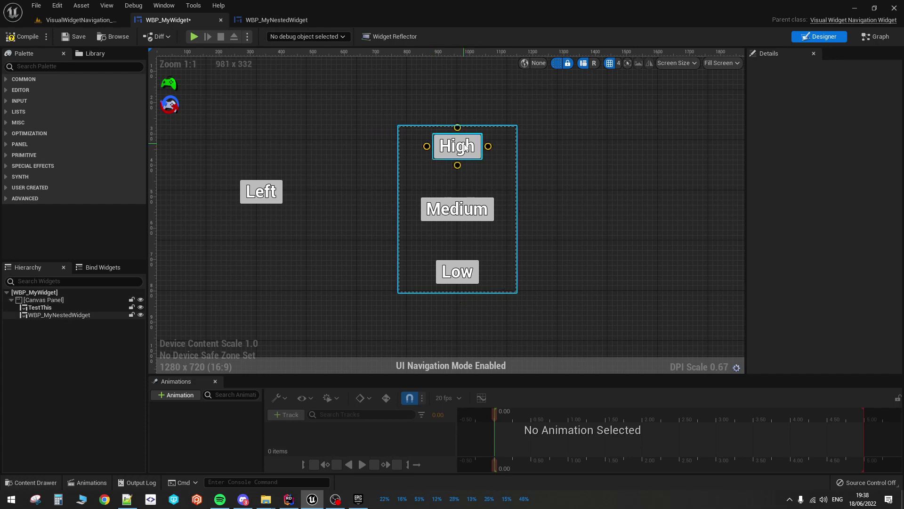
left_click(457, 212)
left_click(457, 275)
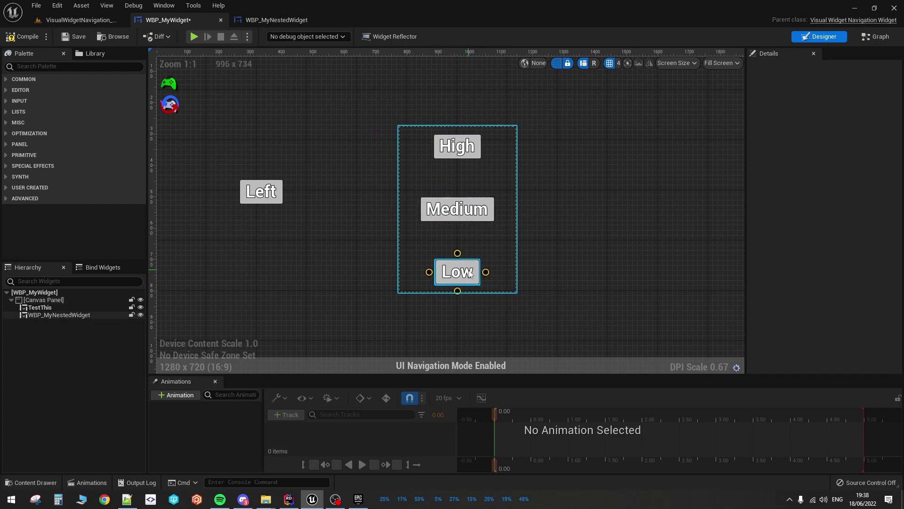
left_click(279, 199)
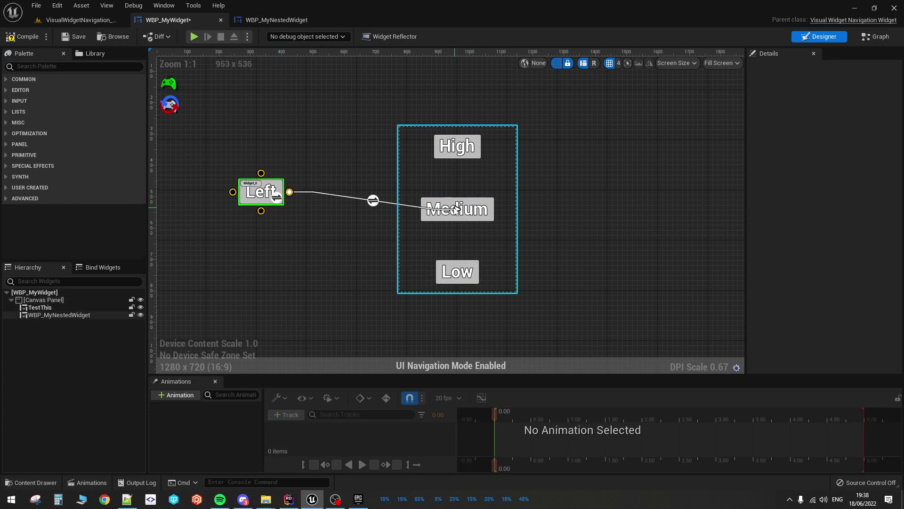
Link the left navigation of High, Medium and Low to the Left button.
left_click(463, 150)
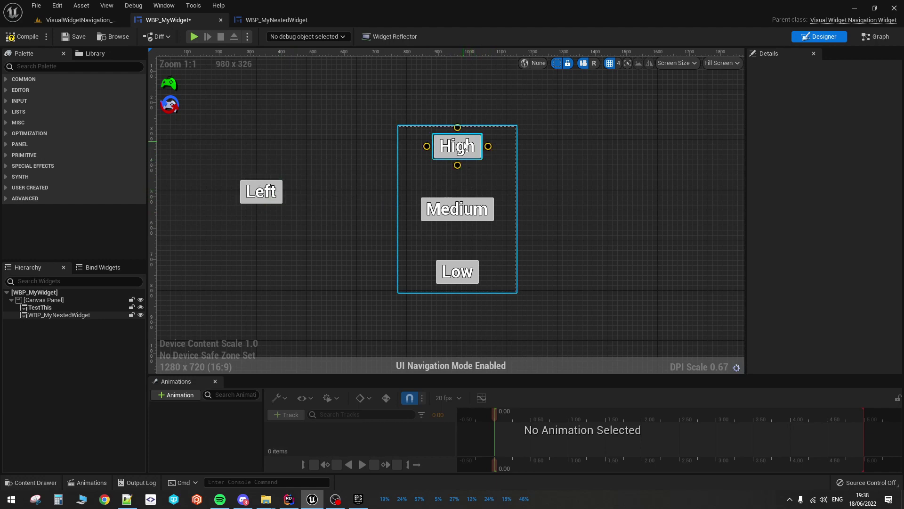
left_click_drag(424, 149, 278, 192)
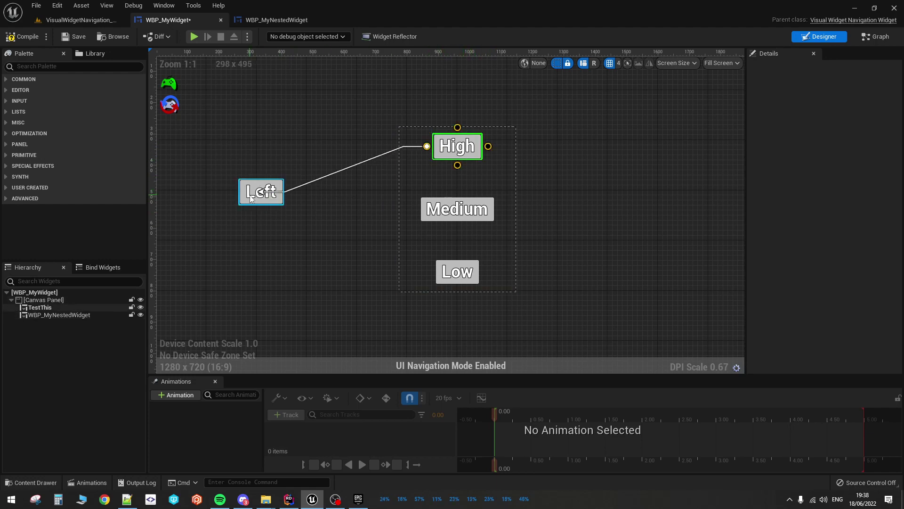
left_click(432, 212)
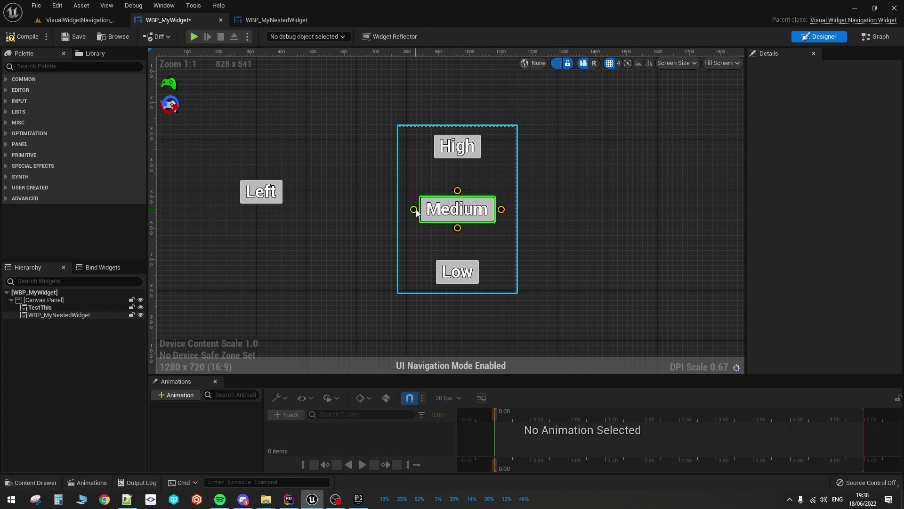
left_click_drag(414, 209, 250, 192)
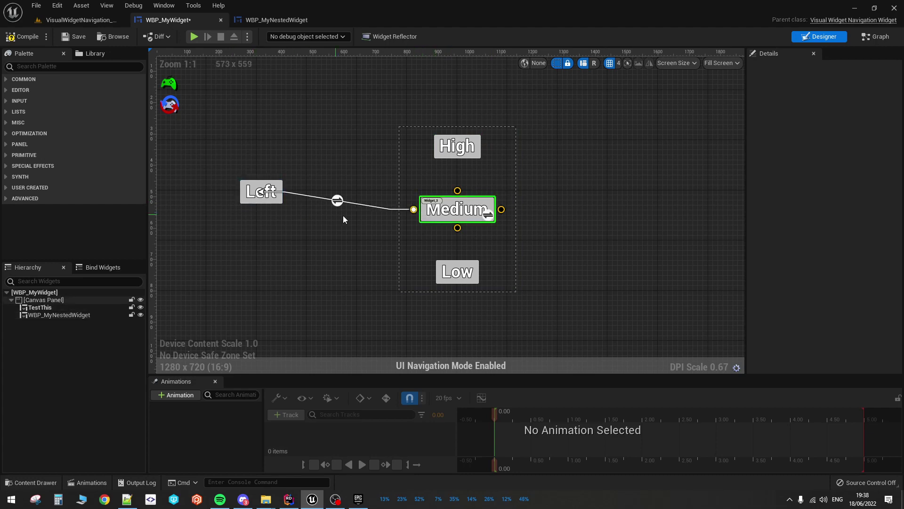
left_click(454, 276)
left_click_drag(429, 272, 263, 193)
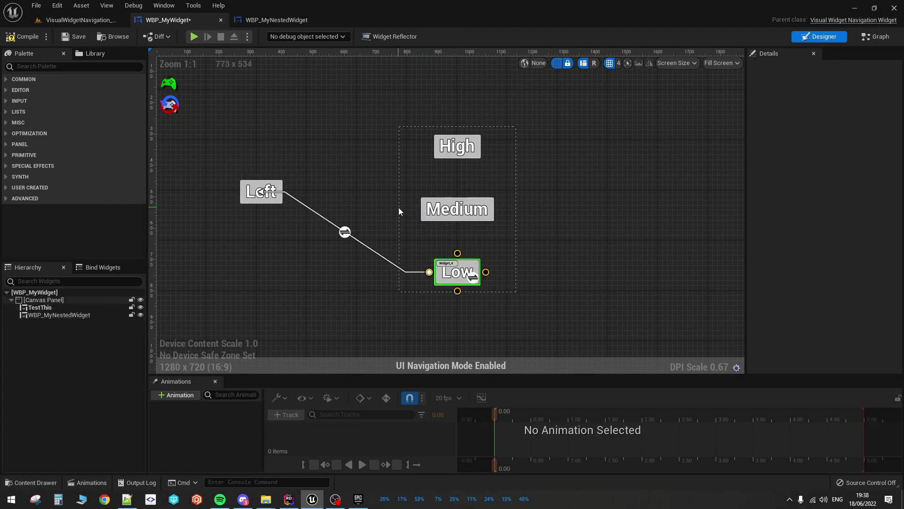
Link the right navigation of High, Medium and Low to the Left button.
left_click(461, 152)
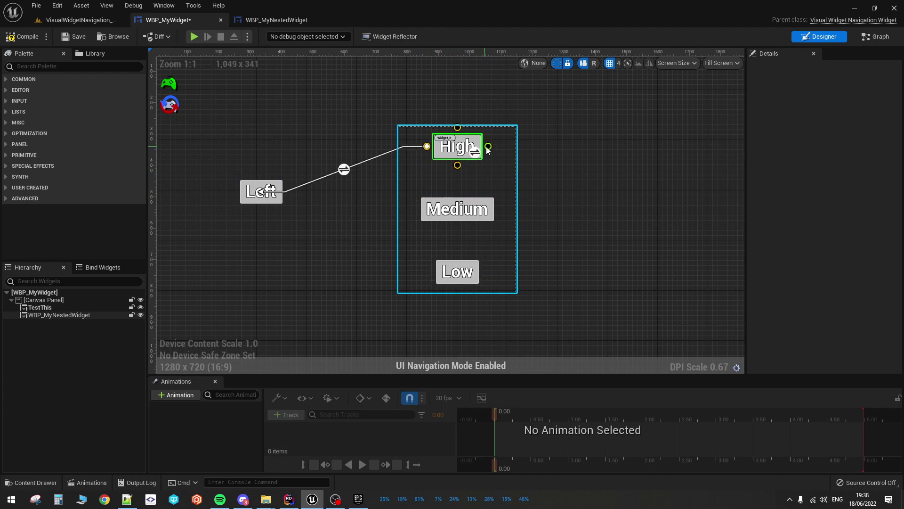
left_click_drag(487, 149, 264, 193)
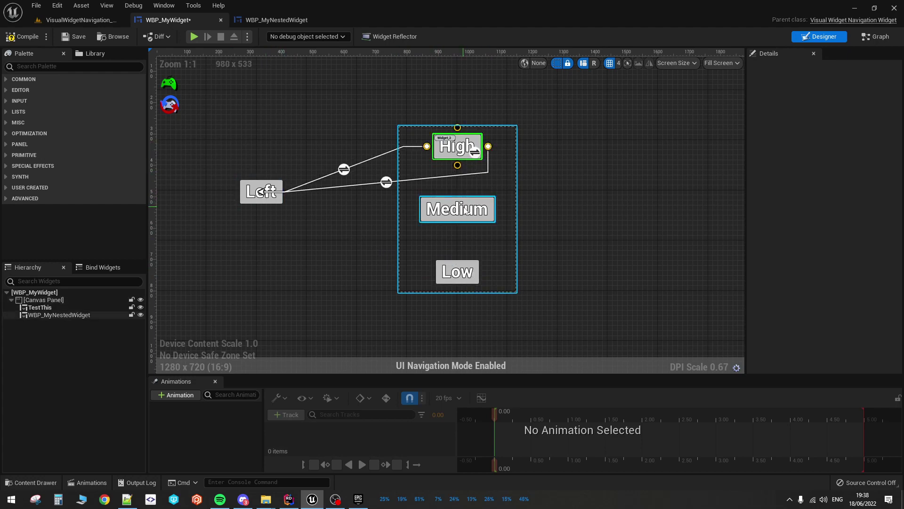
left_click(465, 211)
left_click_drag(502, 209, 270, 196)
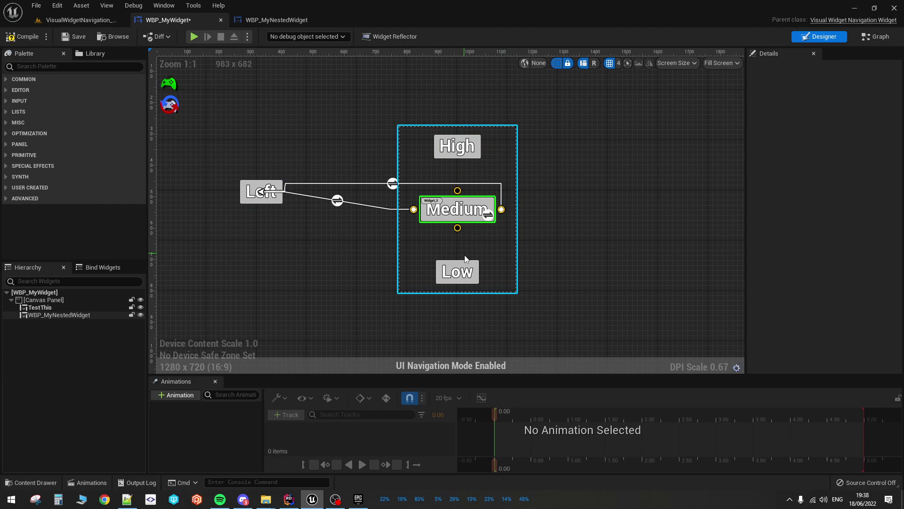
left_click(460, 270)
left_click_drag(485, 272, 263, 191)
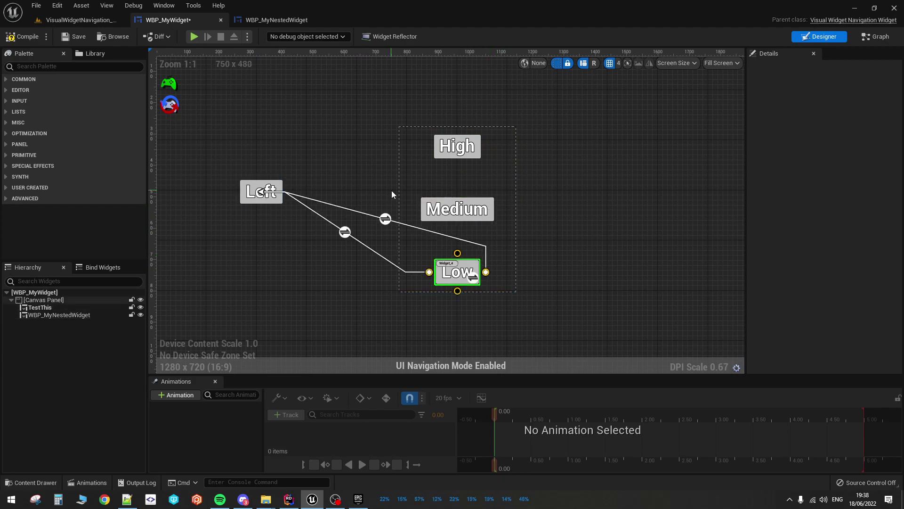
left_click(35, 36)
left_click(80, 20)
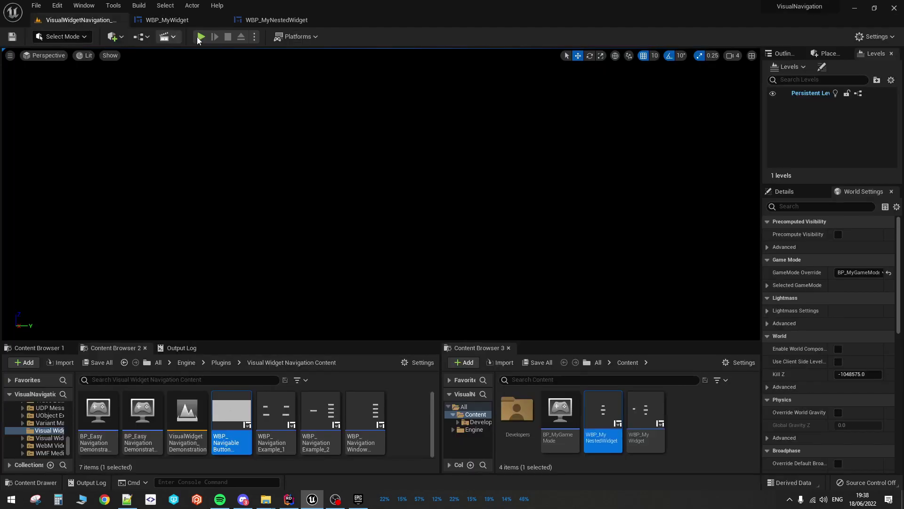
left_click(202, 37)
key("Right")
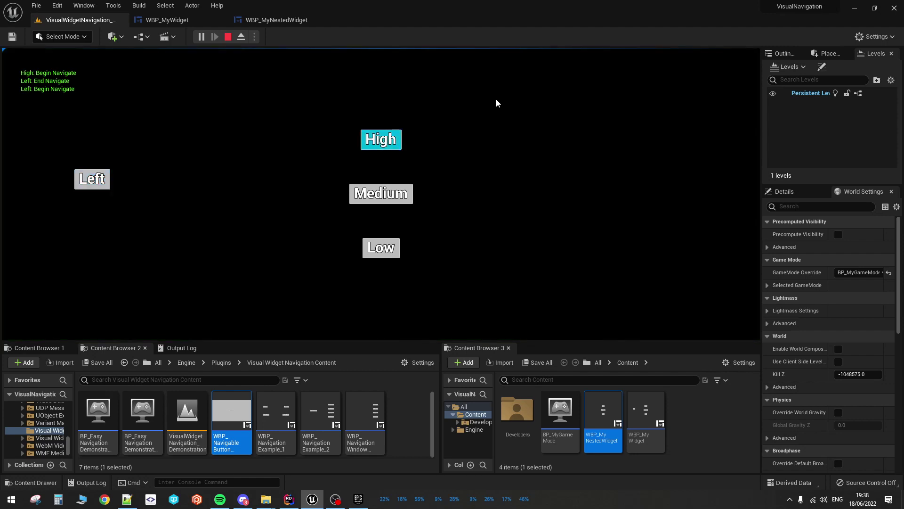
key("Down")
key("Left")
key("Right")
key("Down")
key("Down")
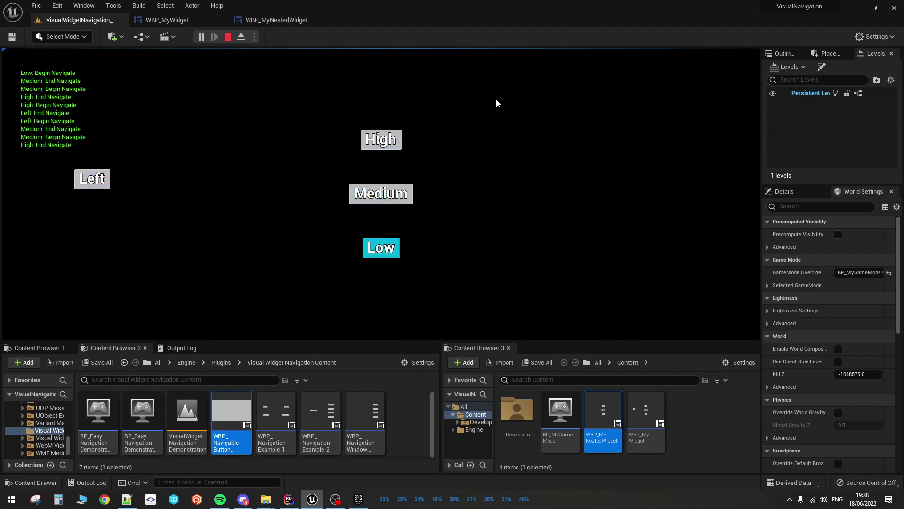
key("Down")
key("Down")
key("Left")
key("Right")
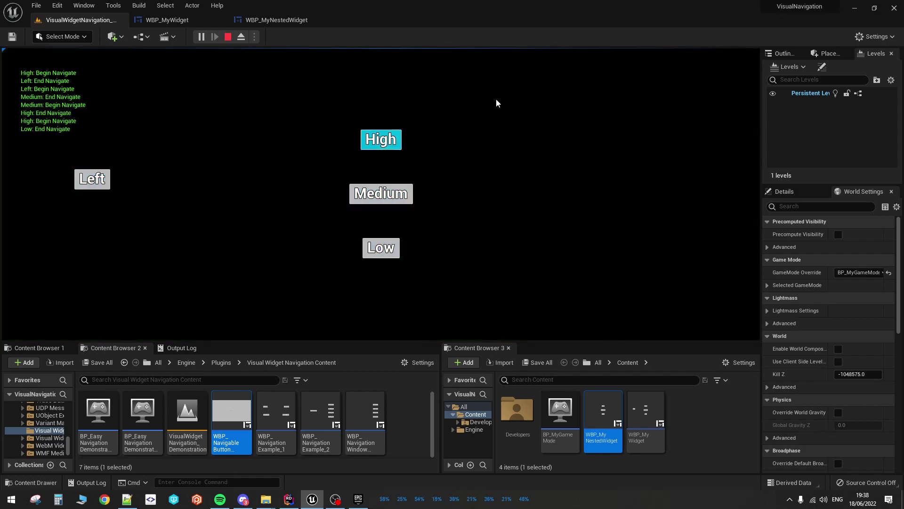
key("Down")
key("Down")
key("Down")
key("Left")
key("Right")
key("Left")
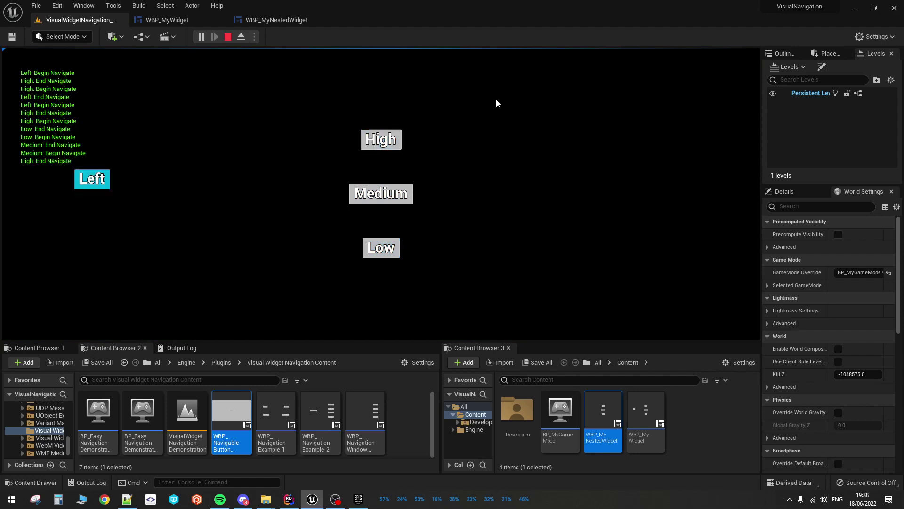
key("Right")
key("Left")
key("Right")
key("Left")
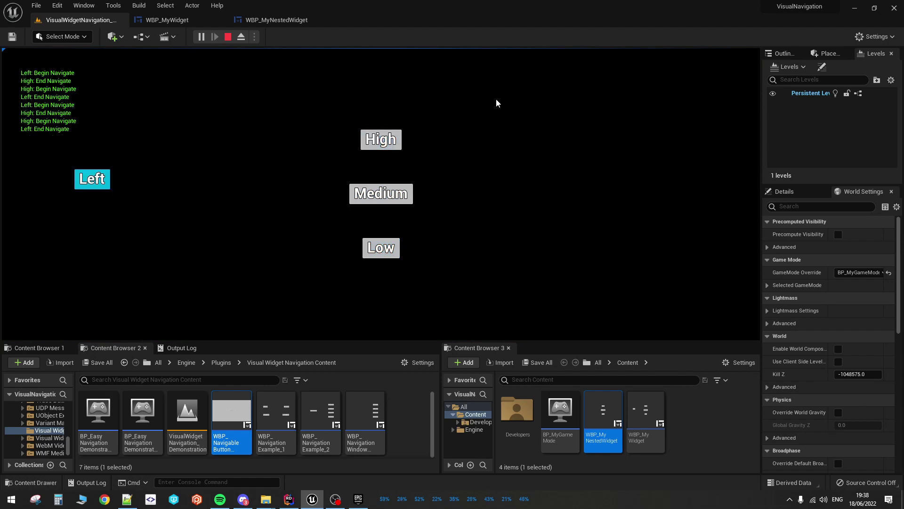
key("Right")
key("Left")
key("Right")
key("Down")
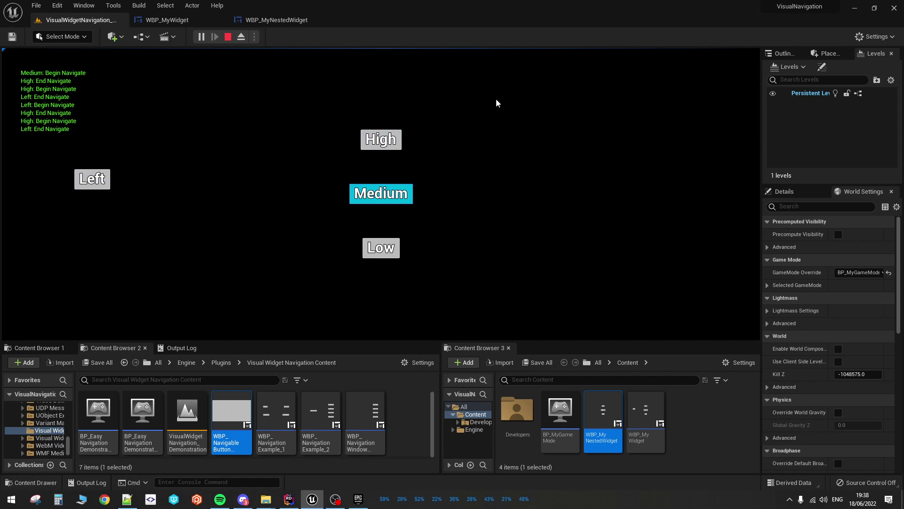
key("Down")
key("Left")
key("Right")
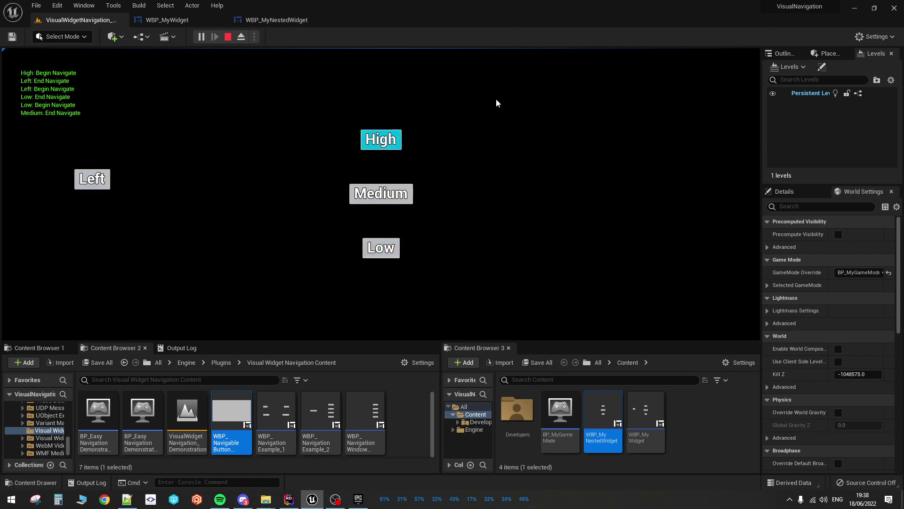
key("Left")
key("Right")
key("Down")
key("Left")
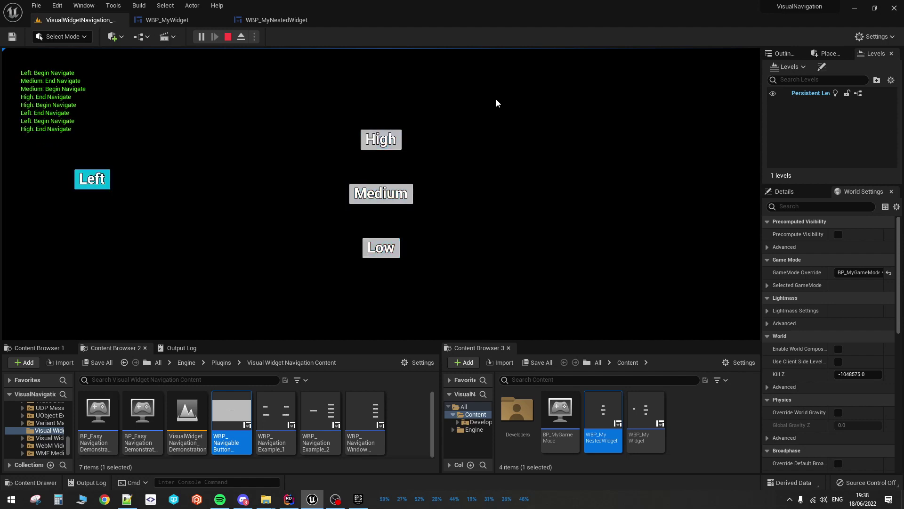
key("Right")
key("Down")
key("Down")
key("Left")
key("Return")
key("Return")
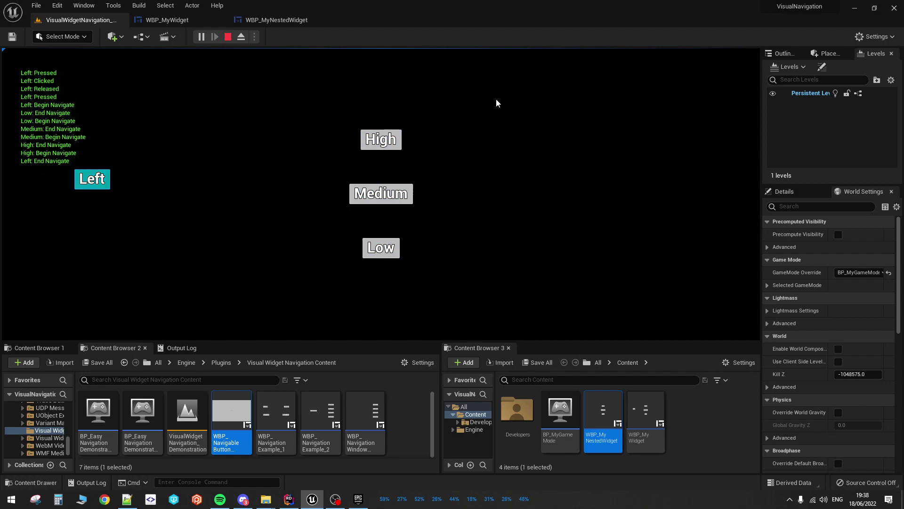
key("Right")
key("Return")
key("Down")
key("Return")
key("Down")
key("Return")
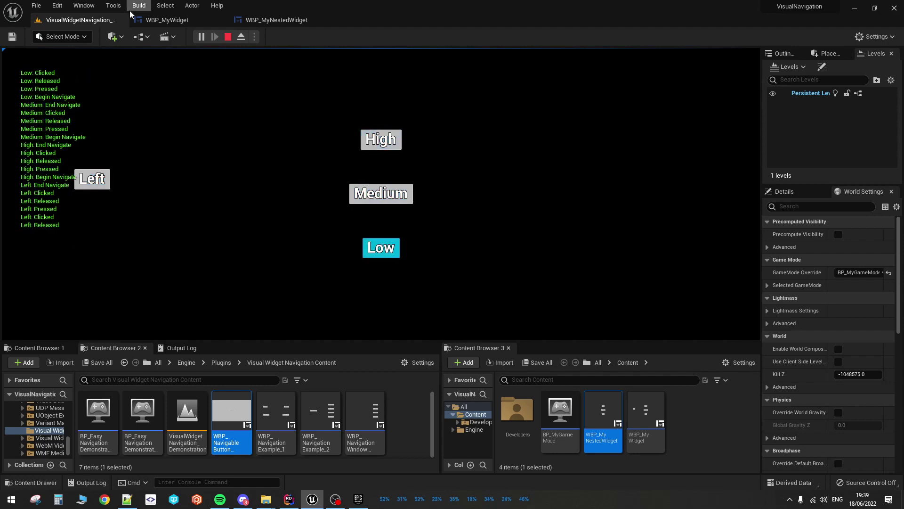
key("Escape")
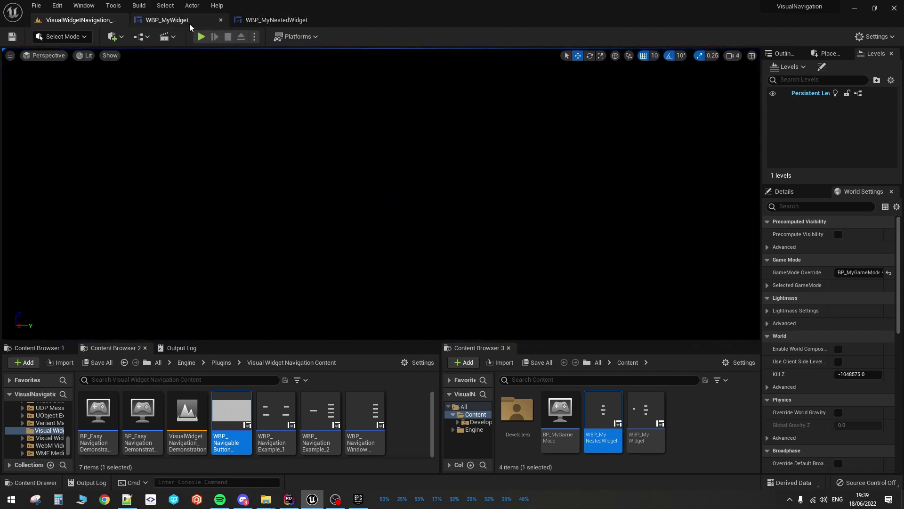
Review the navigation links of Left and the nested widget in WBP_MyWidget.
left_click(305, 19)
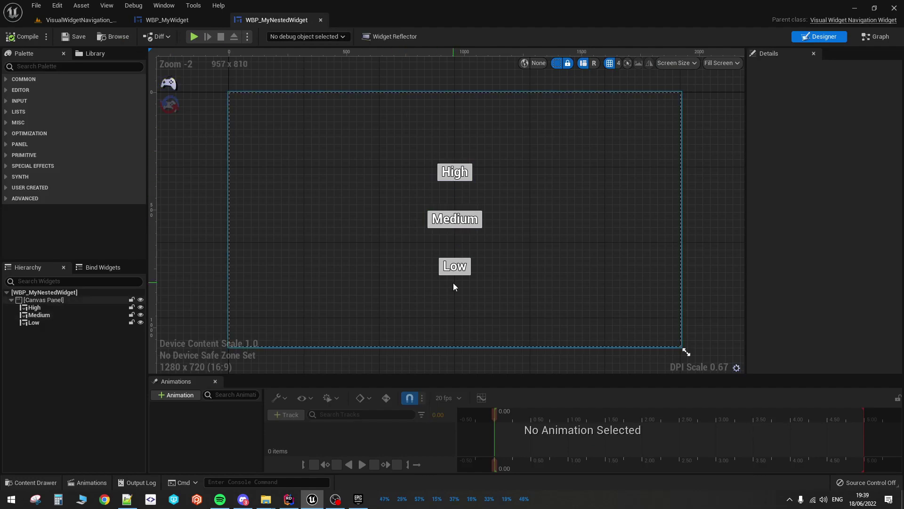
left_click(184, 21)
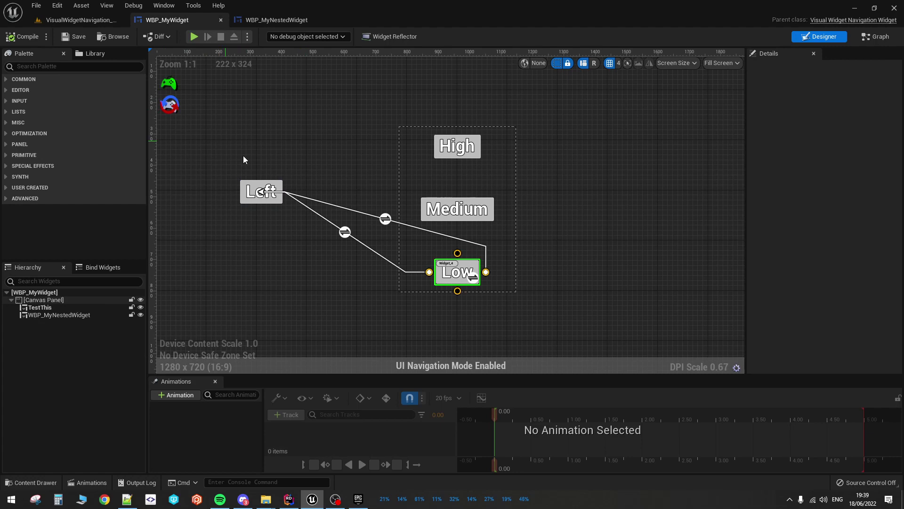
left_click(262, 190)
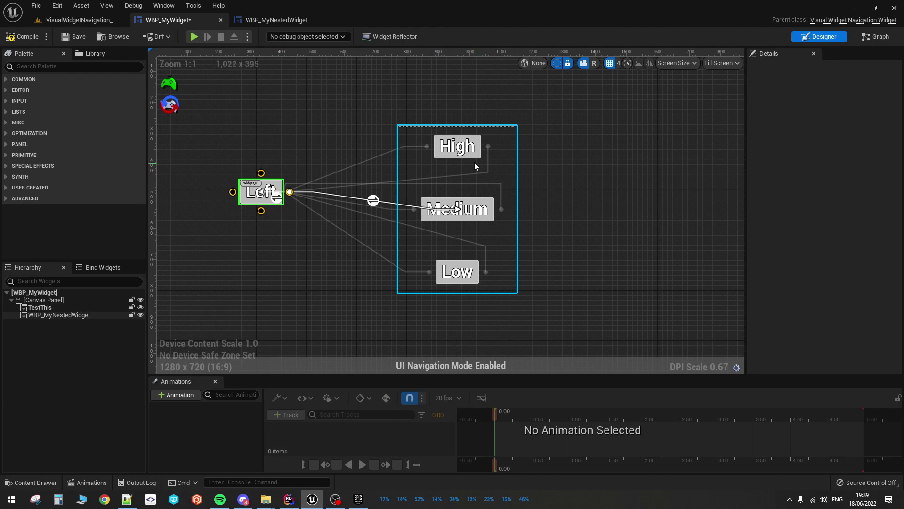
left_click(459, 151)
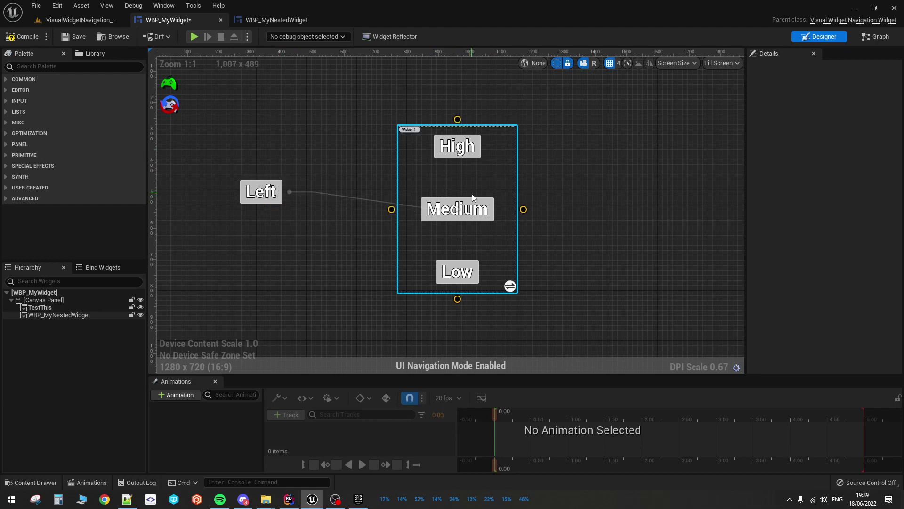
left_click(273, 202)
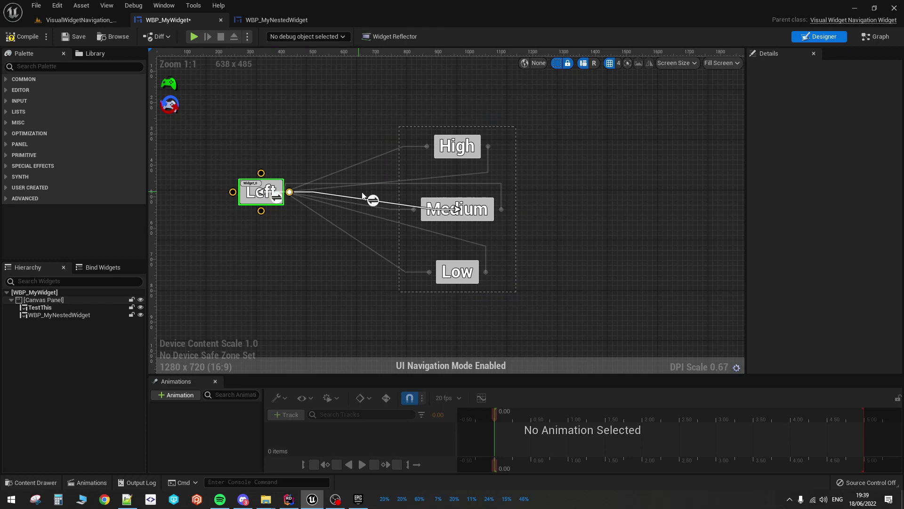
Inspect Medium and High, then open High's Widget 2 Navigate Custom function.
left_click(476, 211)
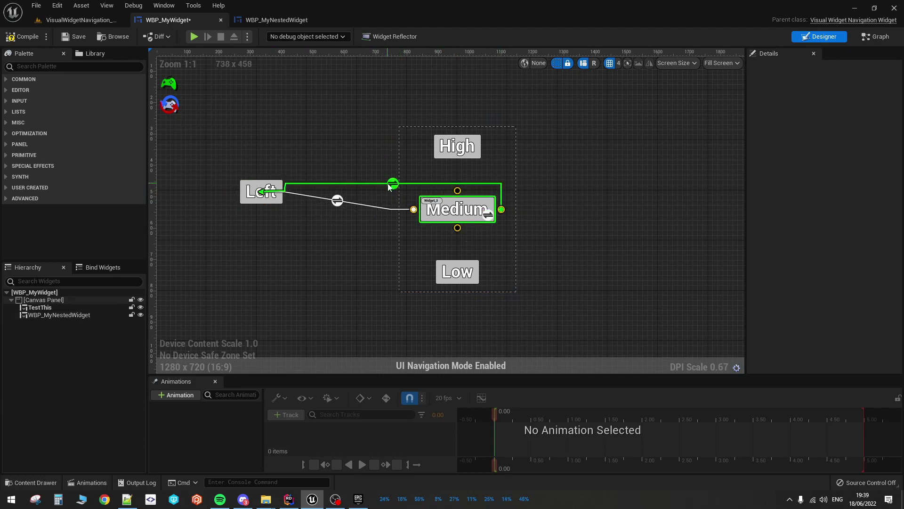
left_click(464, 148)
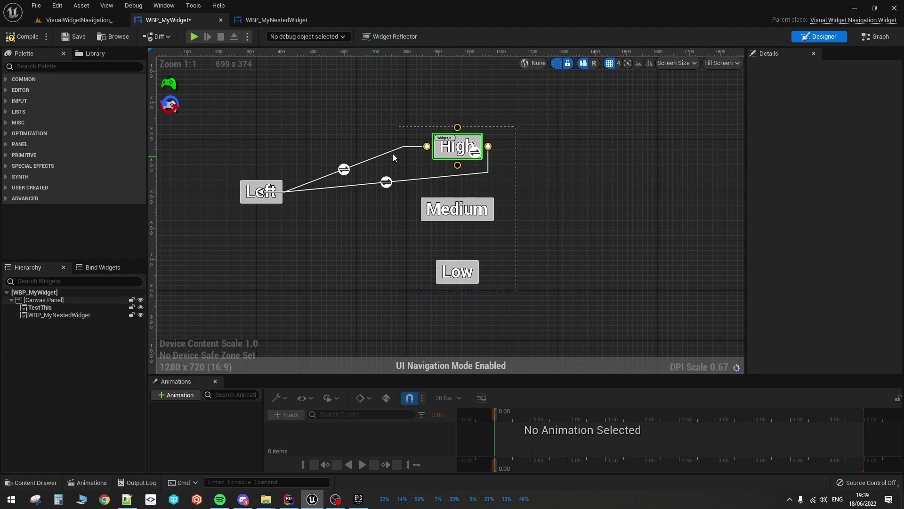
left_click(476, 152)
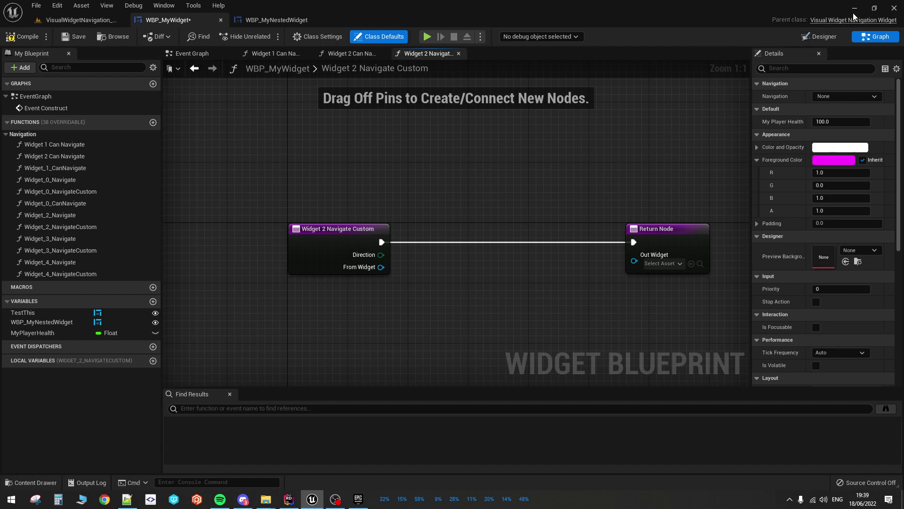
Return to Designer with UI Navigation Mode on and inspect Left's and High's links.
left_click(822, 37)
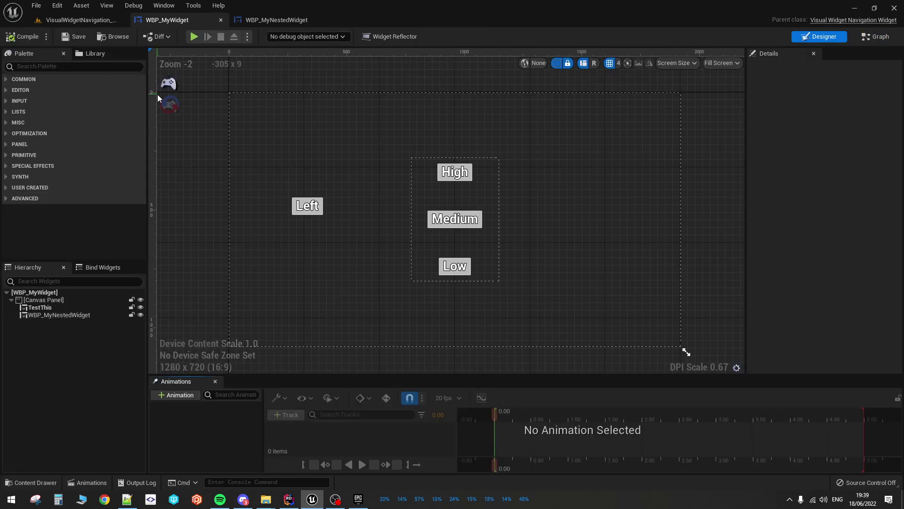
left_click(170, 103)
left_click(307, 206)
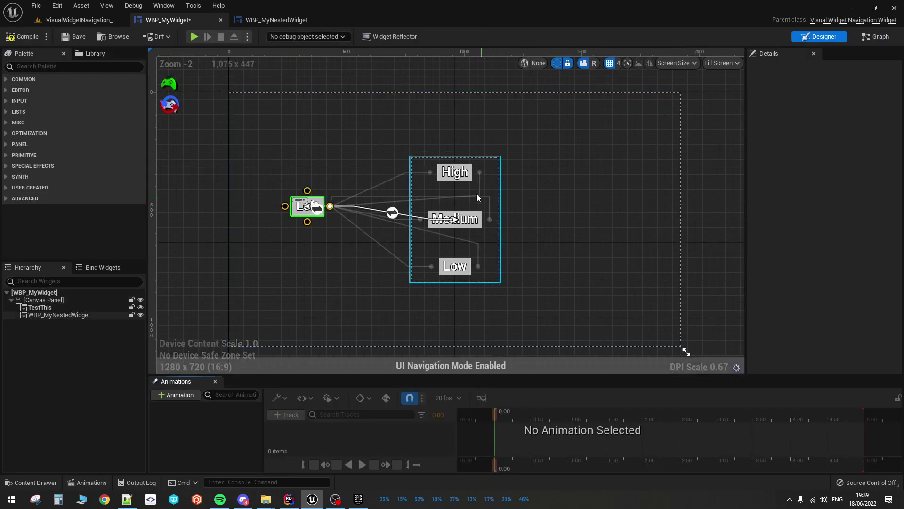
left_click(455, 172)
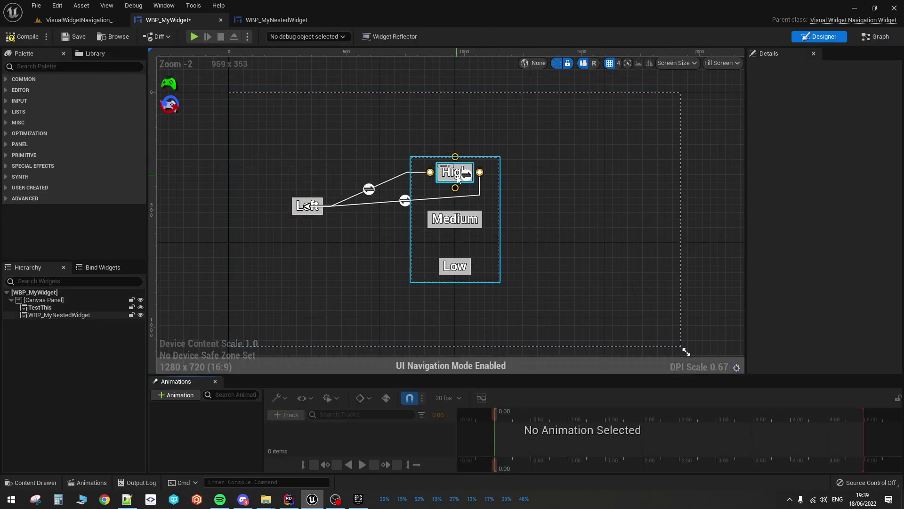
left_click(474, 228)
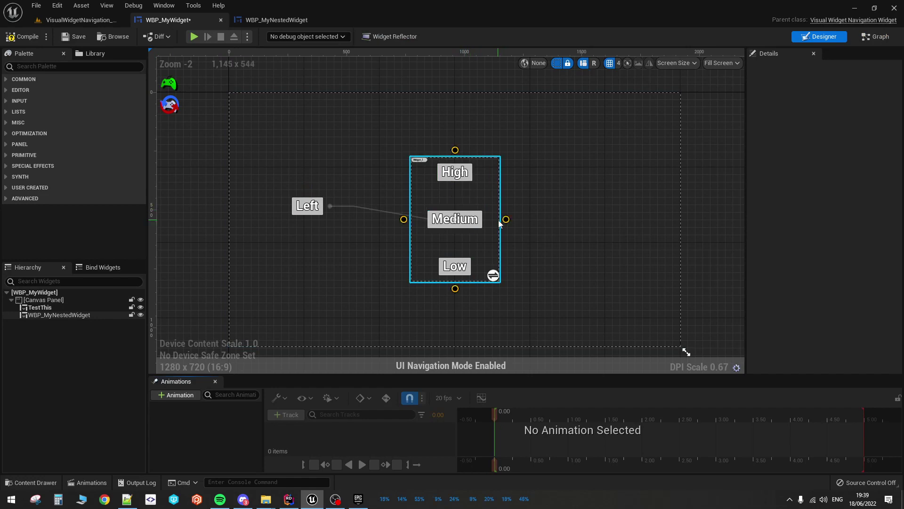
Reselect Left, the nested widget and High to compare their navigation links.
left_click(322, 210)
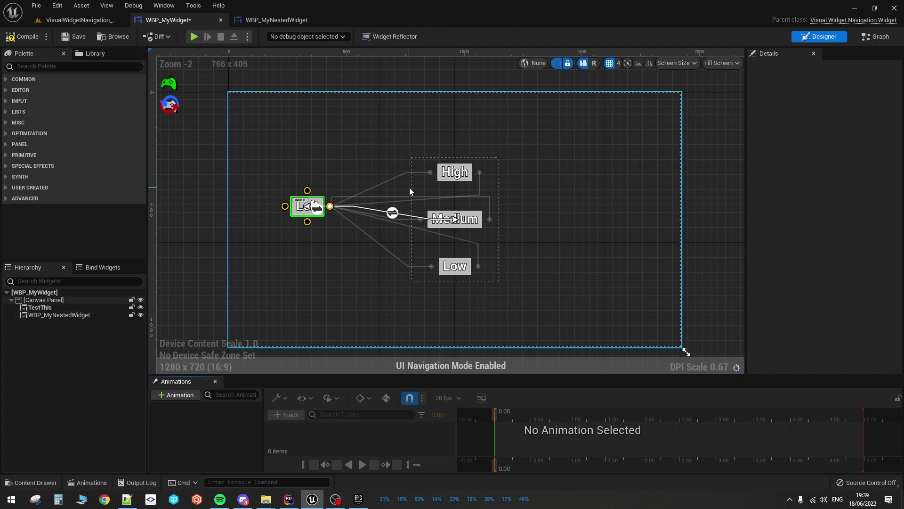
scroll(410, 191, "up", 3)
left_click(479, 165)
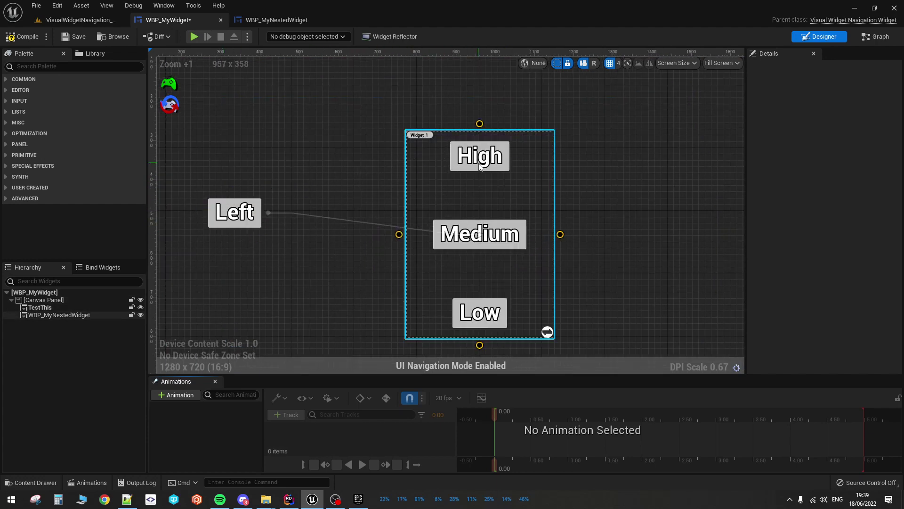
left_click(479, 165)
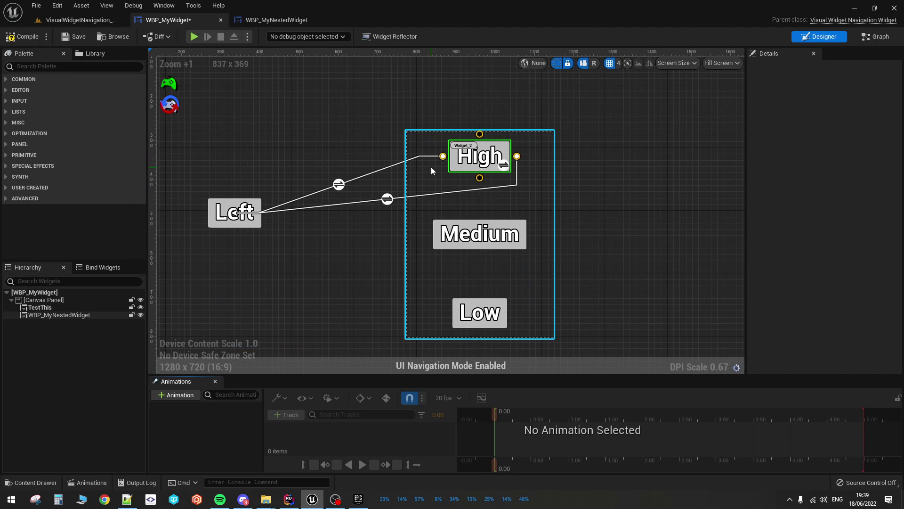
left_click(240, 213)
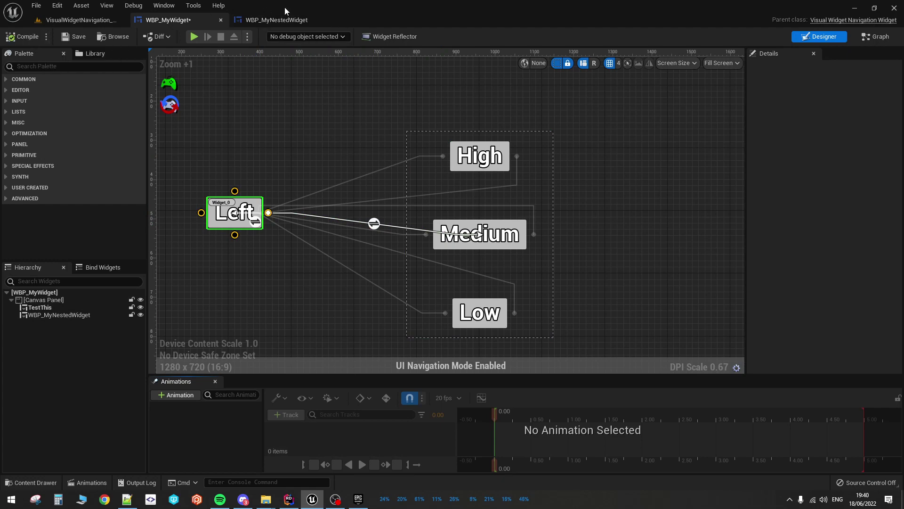
In WBP_MyNestedWidget, enable UI Navigation Mode and inspect High's and Medium's links.
left_click(287, 19)
scroll(431, 189, "up", 2)
left_click(168, 84)
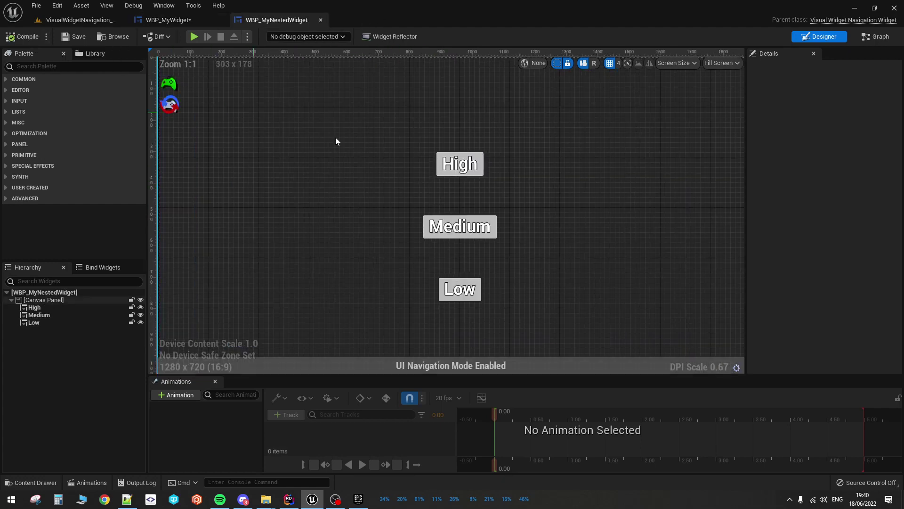
left_click(454, 172)
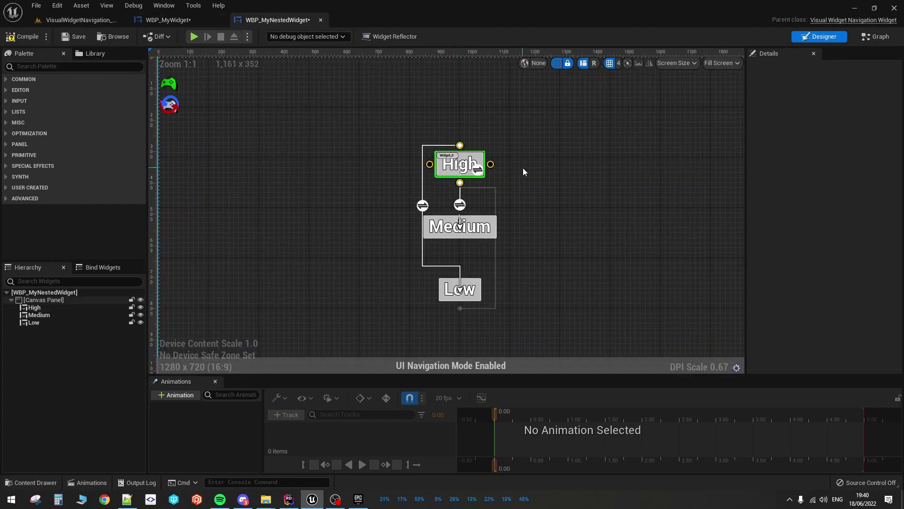
left_click(486, 221)
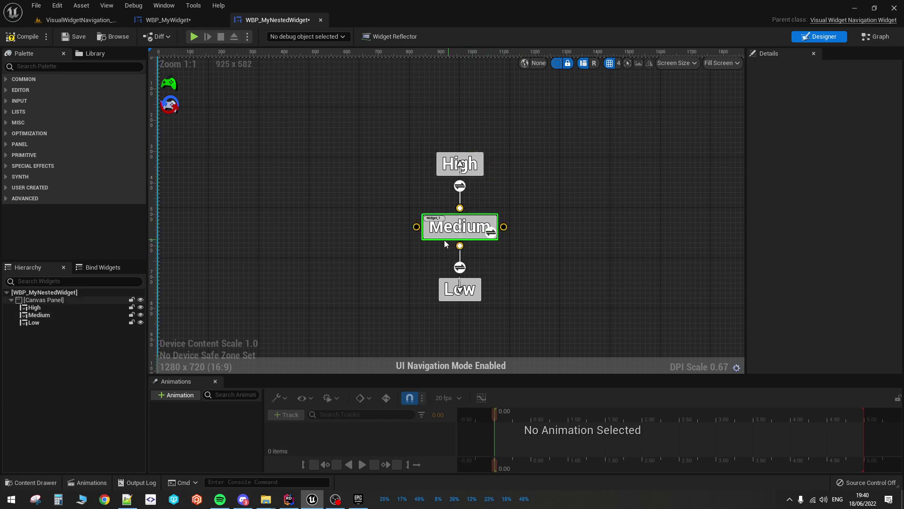
left_click(169, 19)
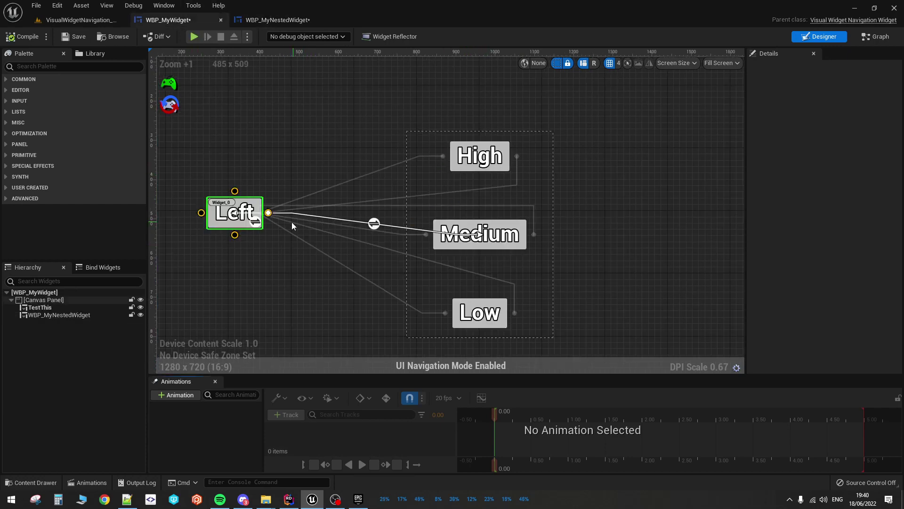
Link Left's navigation directly to High and Low, showing route numbers 1, 0 and 2.
left_click_drag(273, 216, 478, 158)
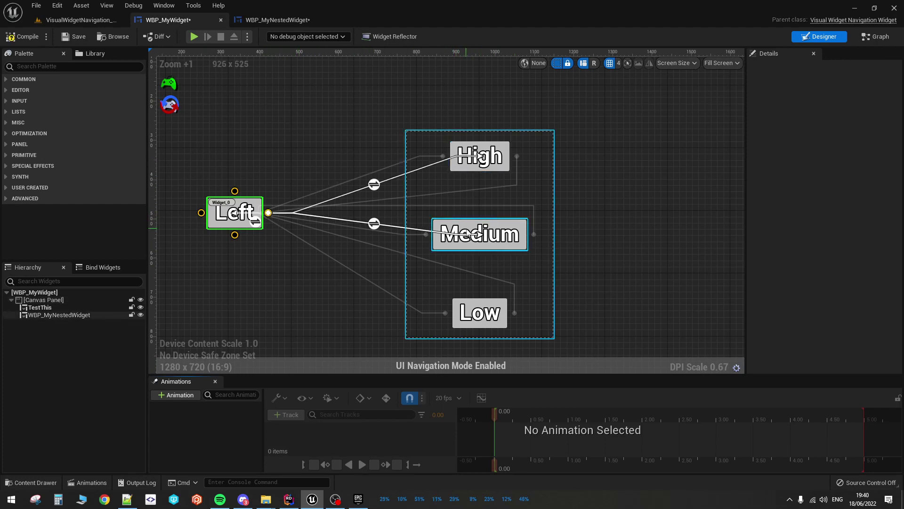
left_click_drag(269, 214, 487, 313)
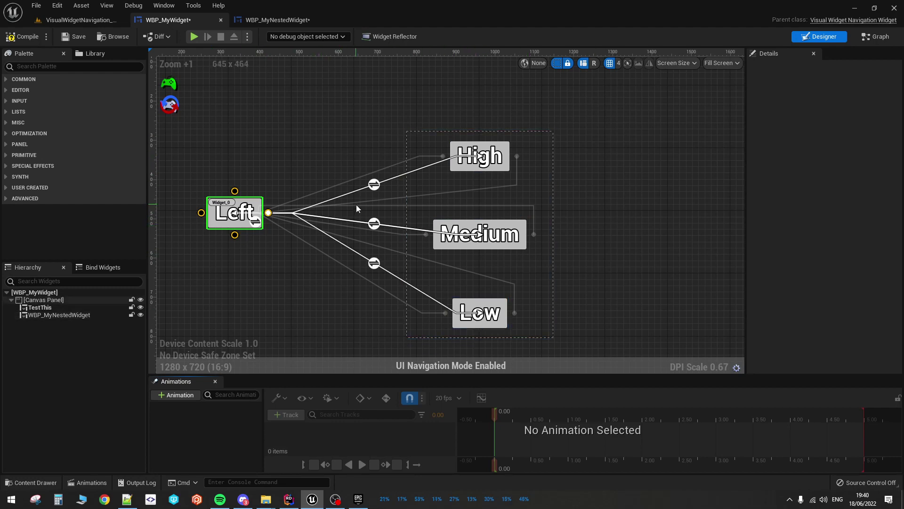
left_click(268, 213)
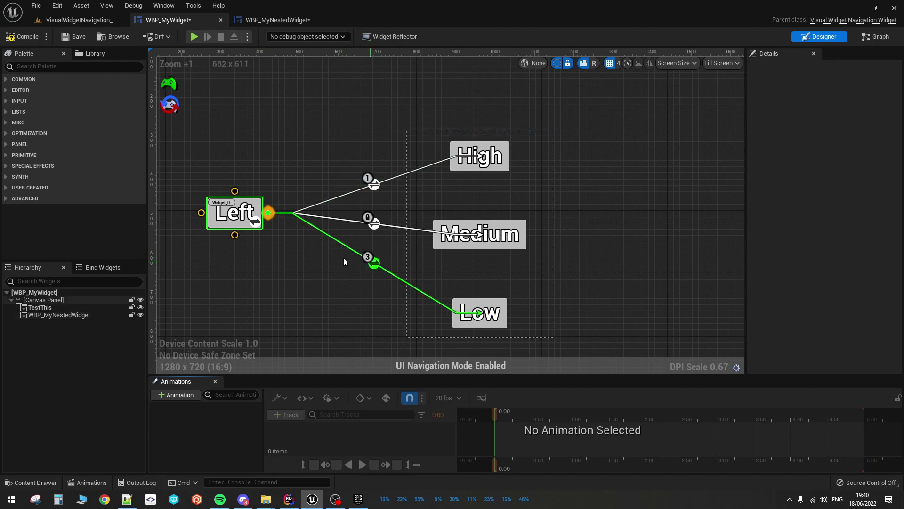
scroll(393, 245, "up", 2)
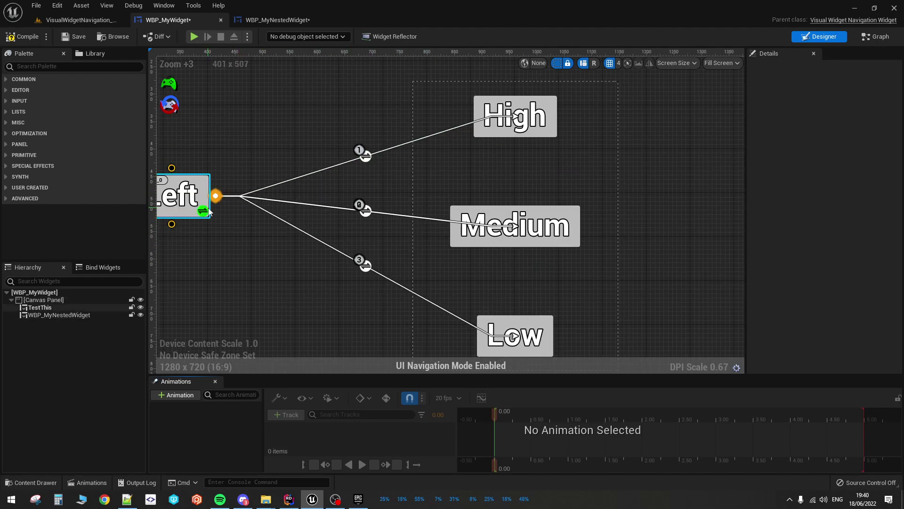
scroll(322, 211, "down", 2)
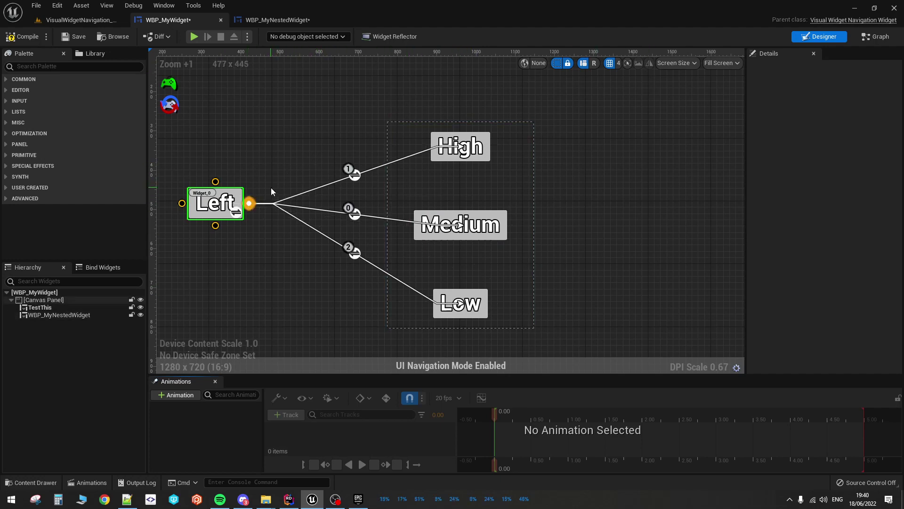
Turn off UI Navigation Mode, compile and save WBP_MyWidget, then save WBP_MyNestedWidget.
left_click(228, 197)
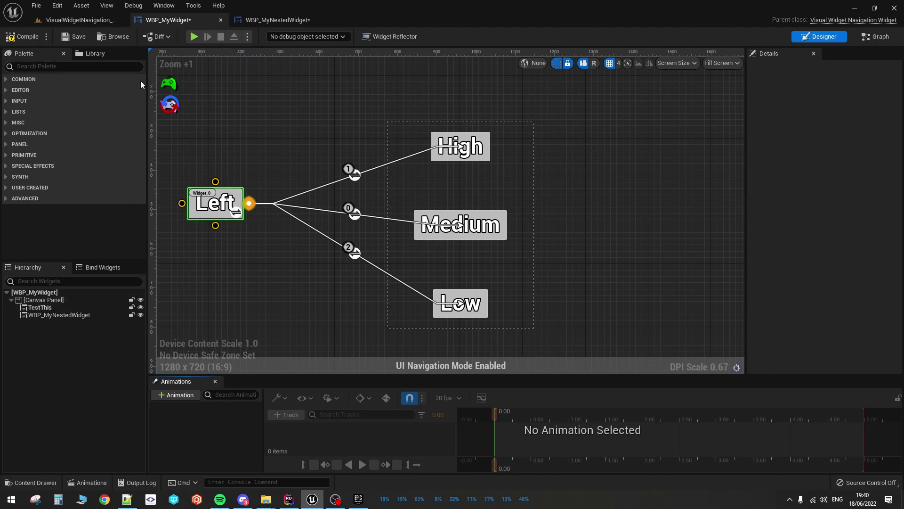
left_click(166, 85)
left_click(22, 36)
left_click(71, 36)
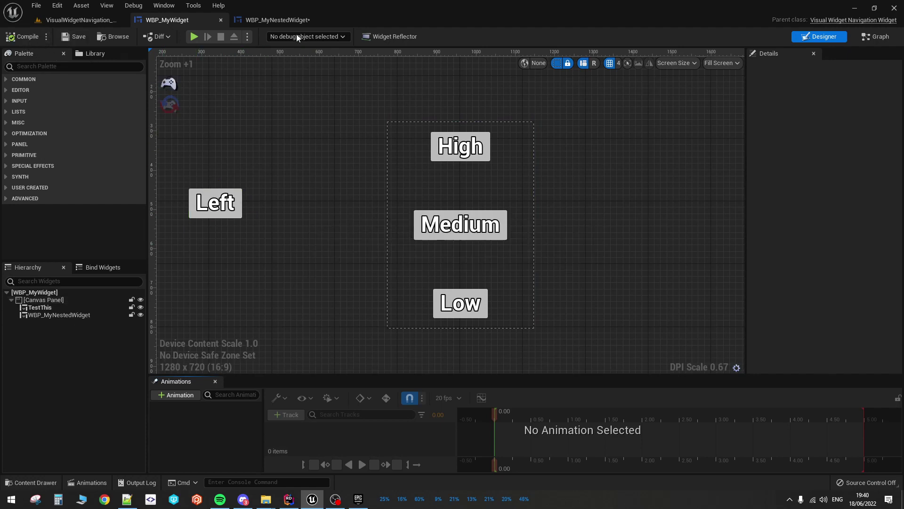
left_click(276, 20)
left_click(68, 41)
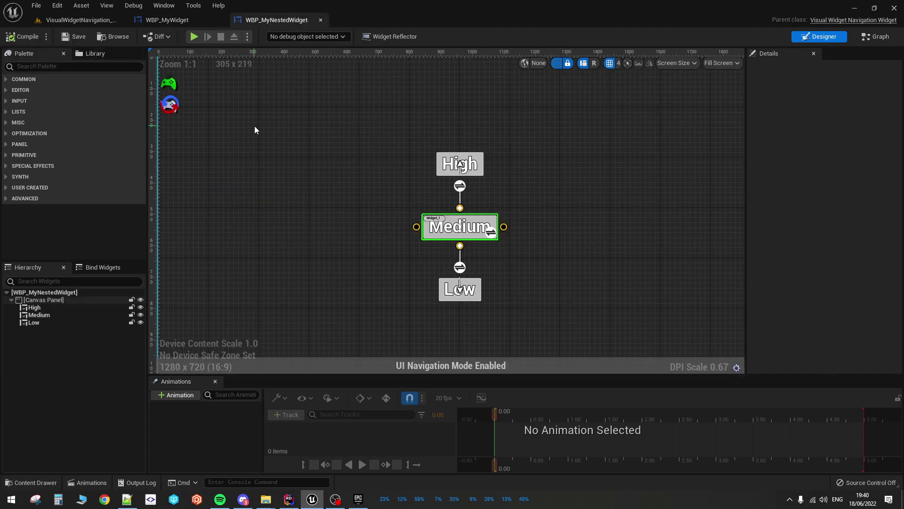